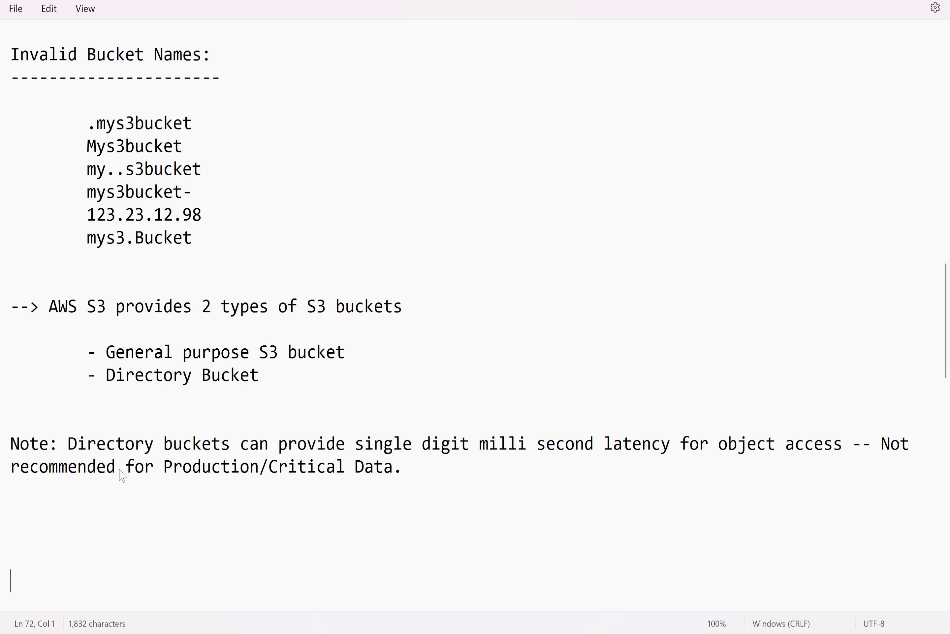
Add a task line to the notes: "1. Cretae S3 bucket in N.Virginia Region with a name myfirstbucket22feb2025"
scroll(123, 474, "down", 3)
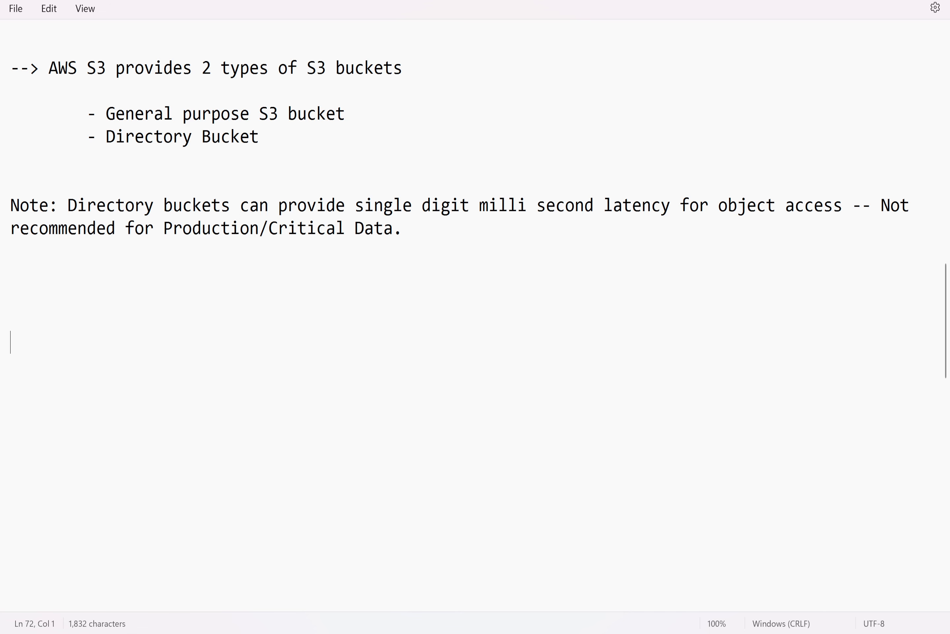
left_click(28, 308)
type("1. Cretae S3")
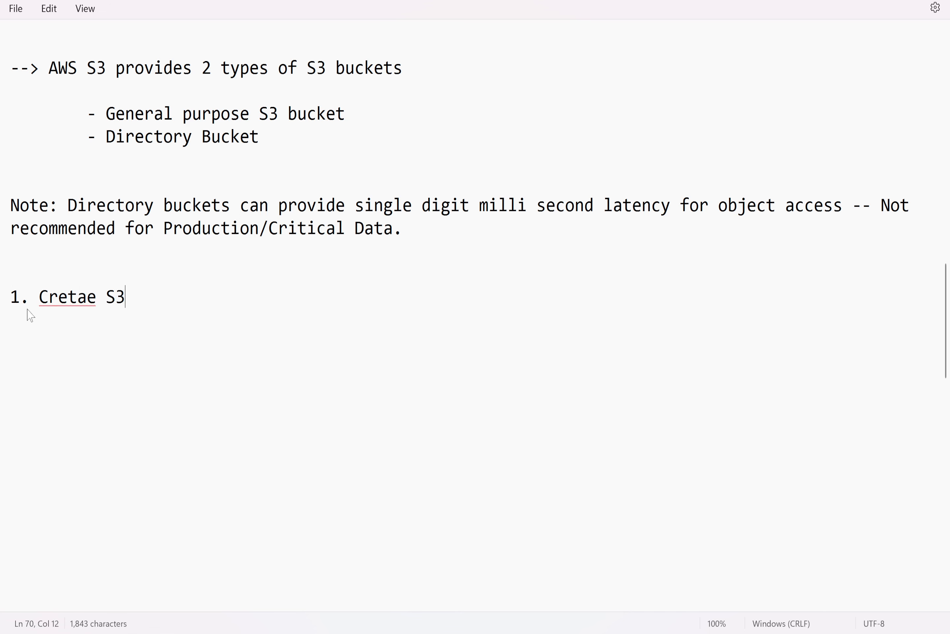
type(" bucket in ")
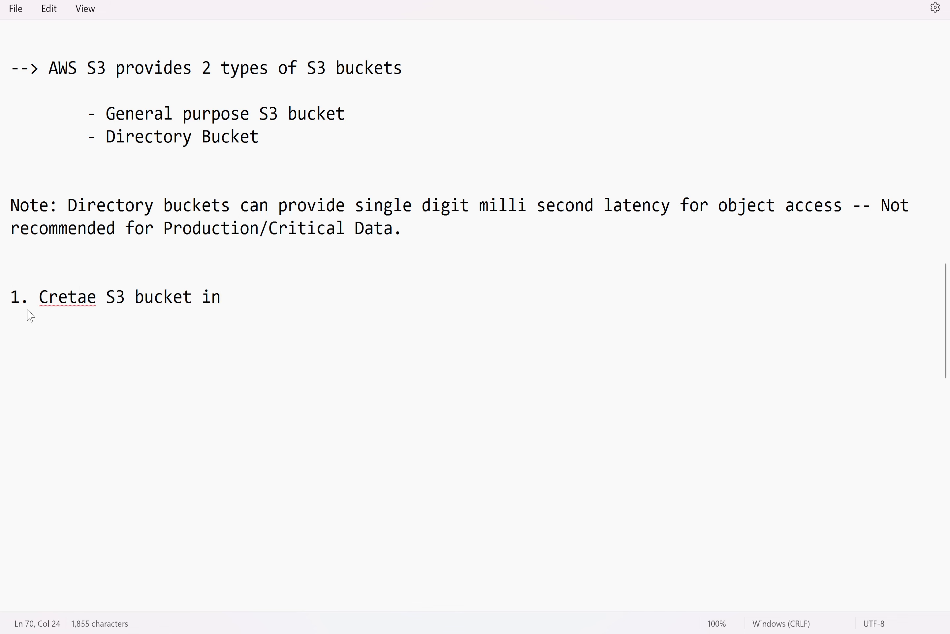
type("N.Virginia")
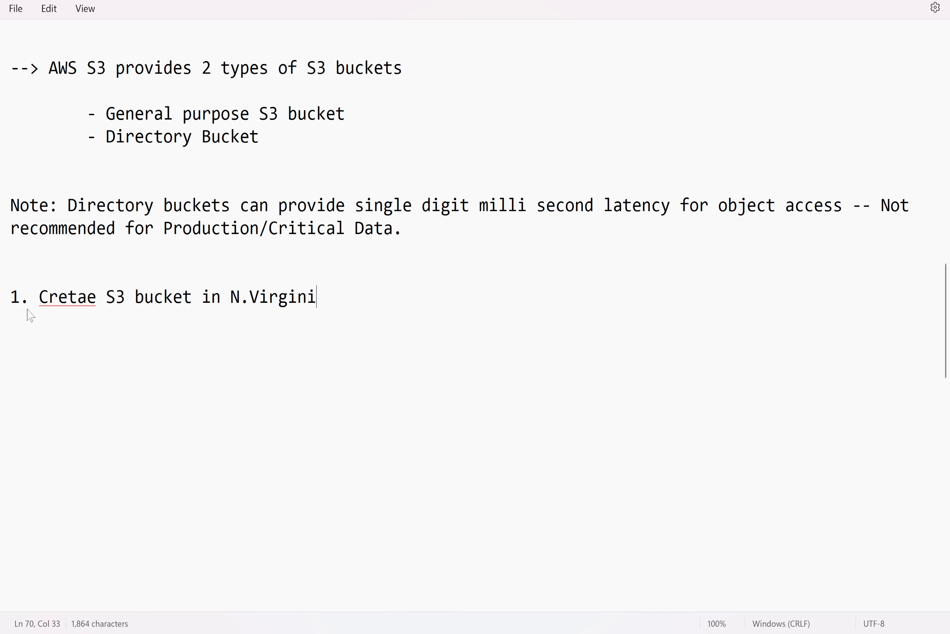
key("BackSpace")
key("BackSpace")
key("BackSpace")
type("ia Region with a  name ")
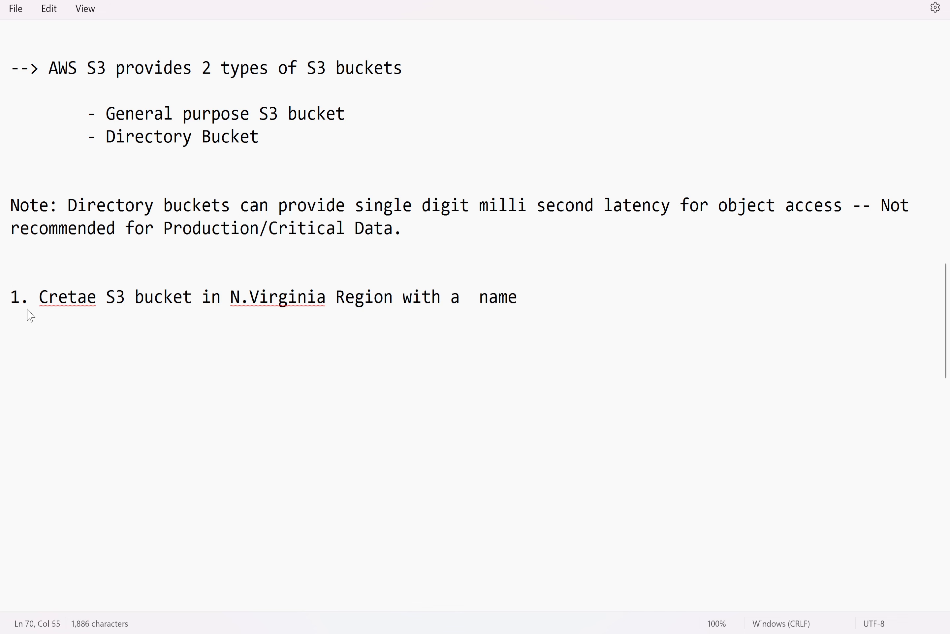
type("myfirstbucket")
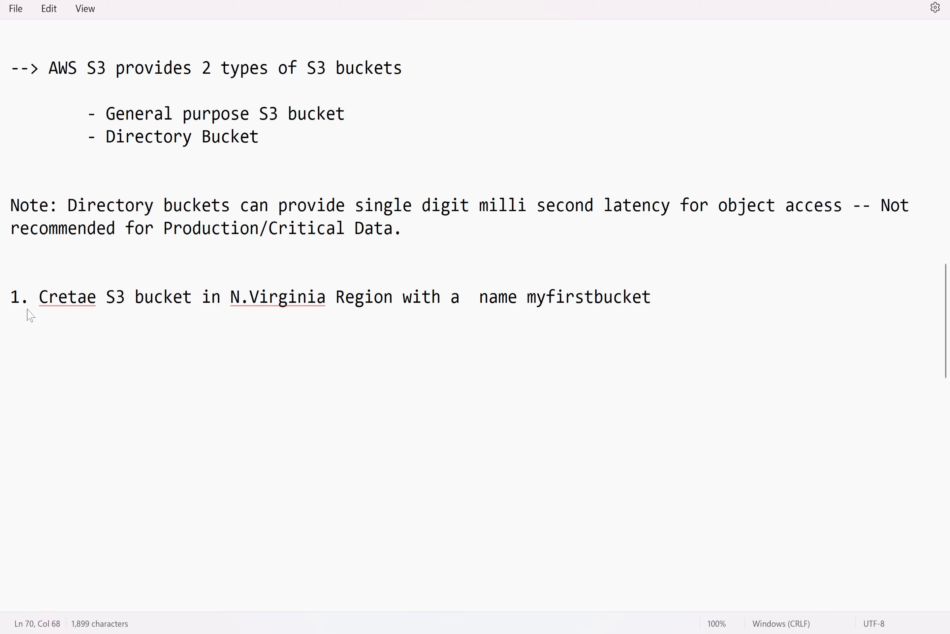
type("22feb2025")
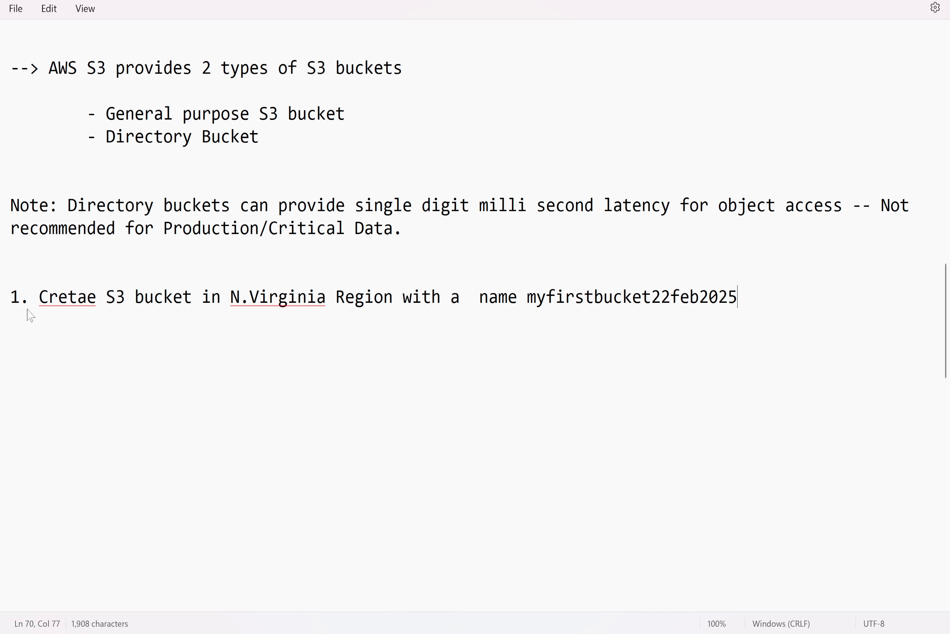
Correct the misspelled word "Cretae" to "Create" in the task line
left_click_drag(651, 297, 528, 296)
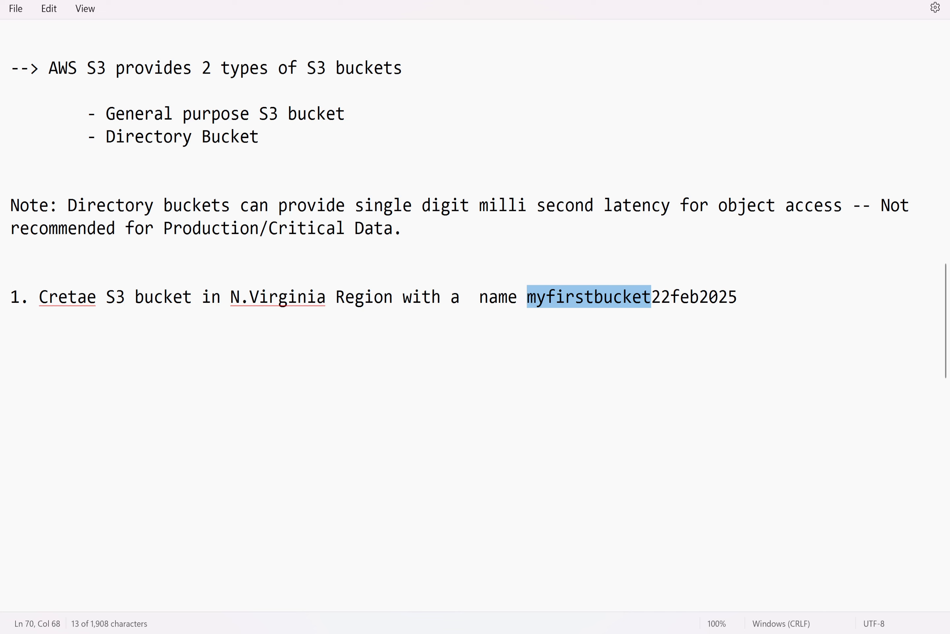
left_click(736, 319)
left_click_drag(754, 297, 10, 296)
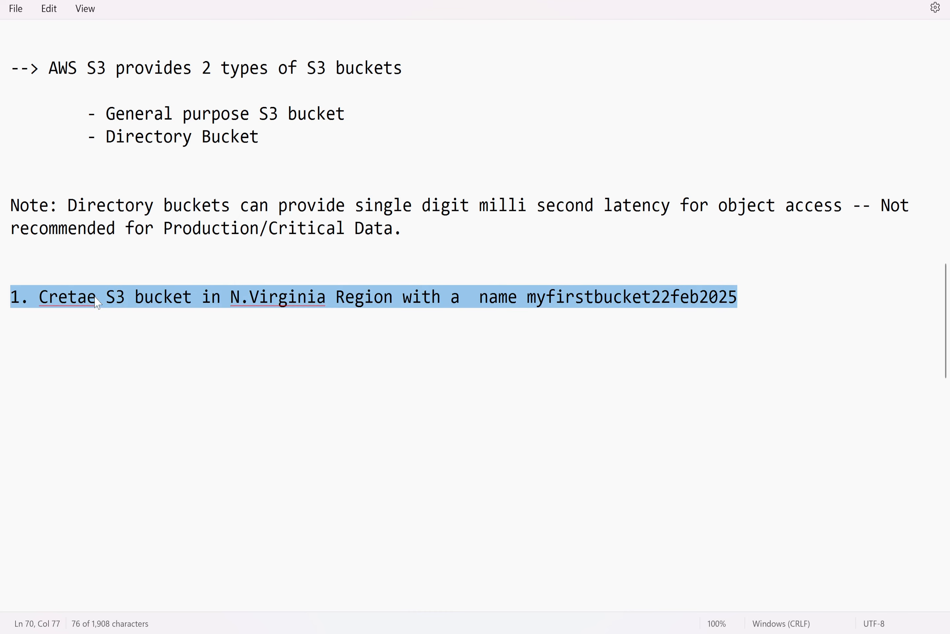
left_click(69, 301)
right_click(70, 302)
key("Escape")
type("ate")
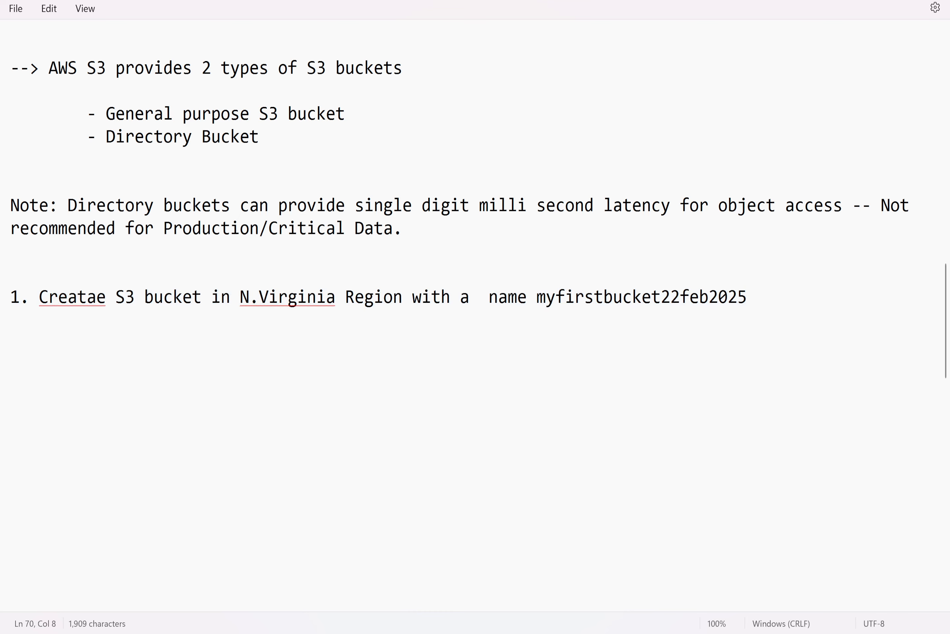
key("Right")
key("Right")
key("BackSpace")
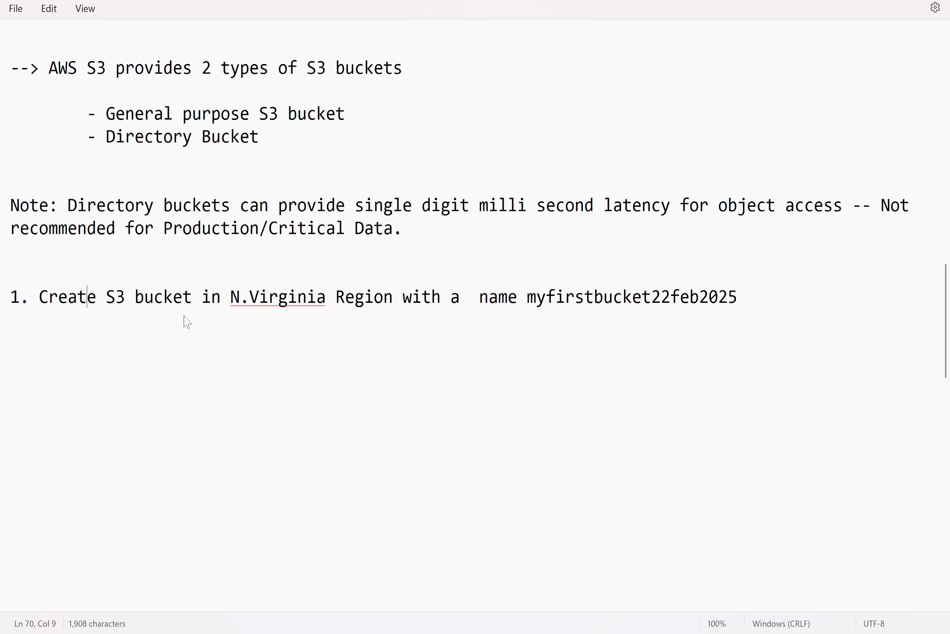
Highlight the S3 bucket naming rules list in the notes
scroll(318, 448, "up", 17)
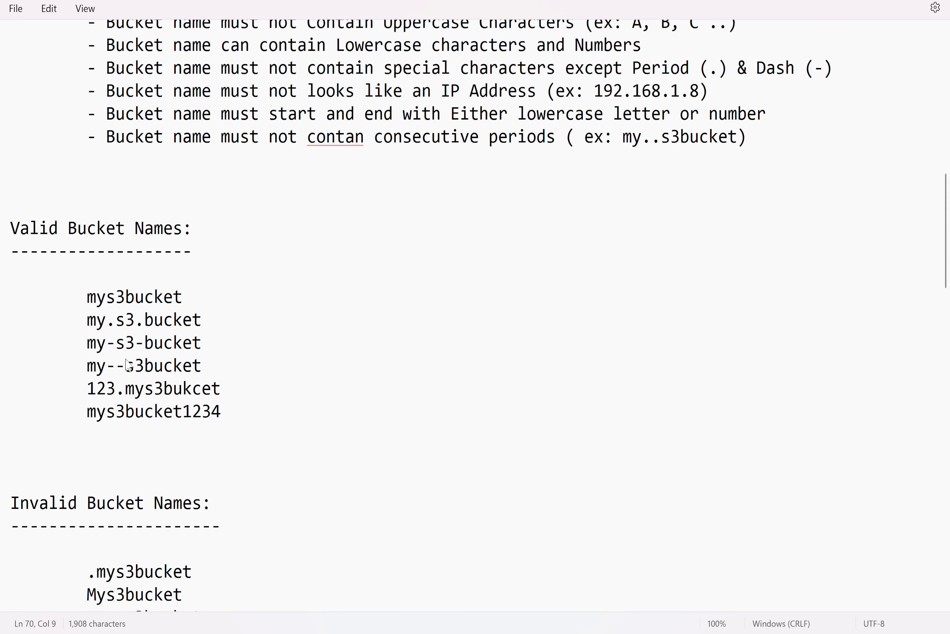
scroll(475, 313, "down", 7)
scroll(474, 314, "up", 3)
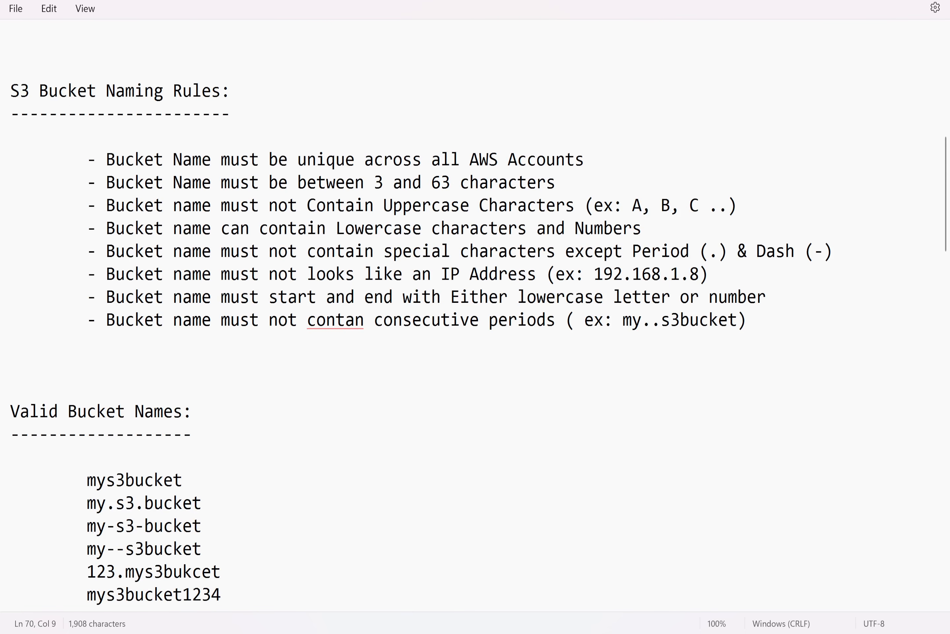
left_click_drag(752, 320, 2, 161)
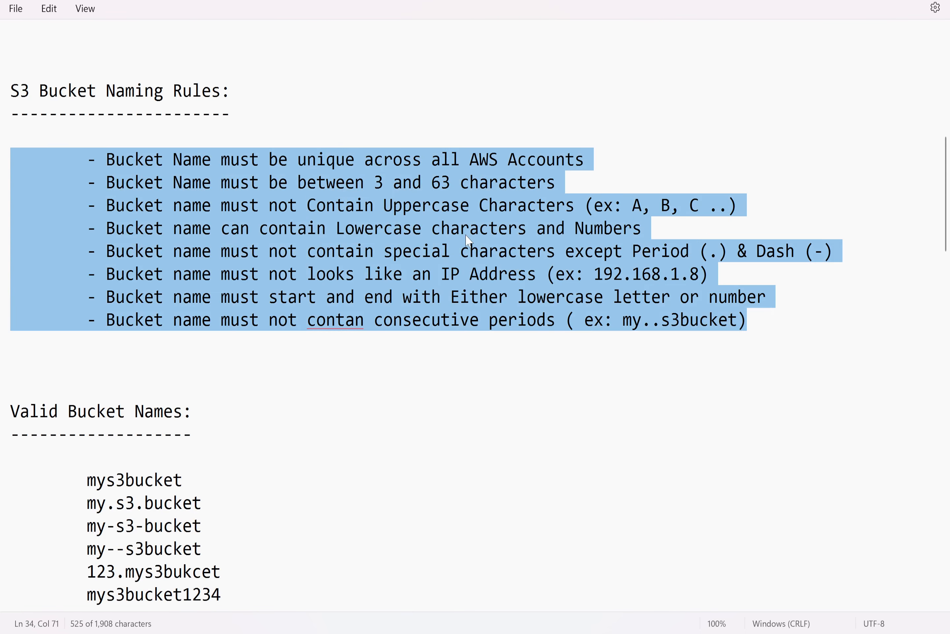
scroll(483, 272, "down", 2)
scroll(482, 272, "down", 13)
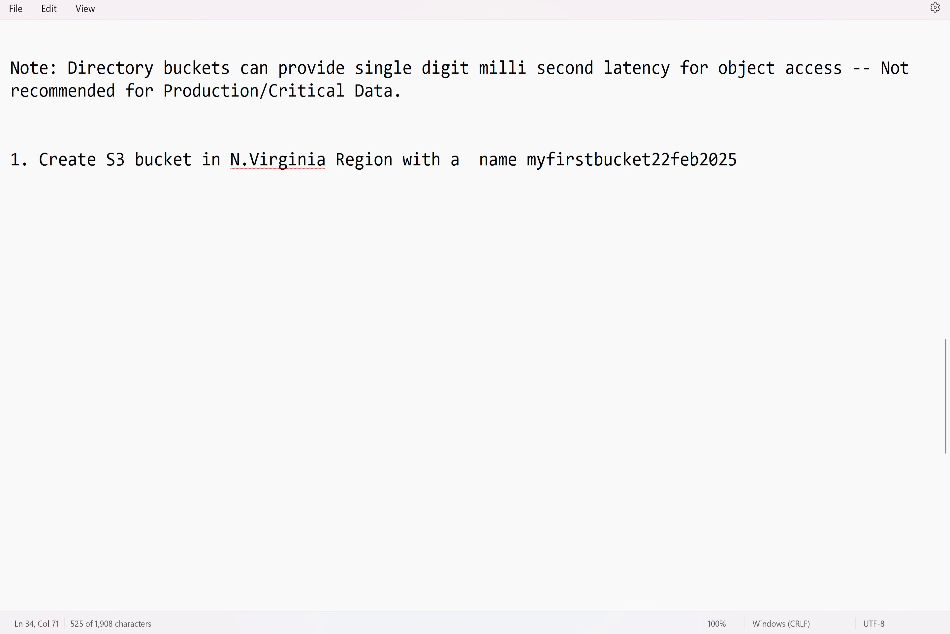
Switch to the AWS console, open the S3 service via search, and view the directory and general purpose bucket lists
key("alt+Tab")
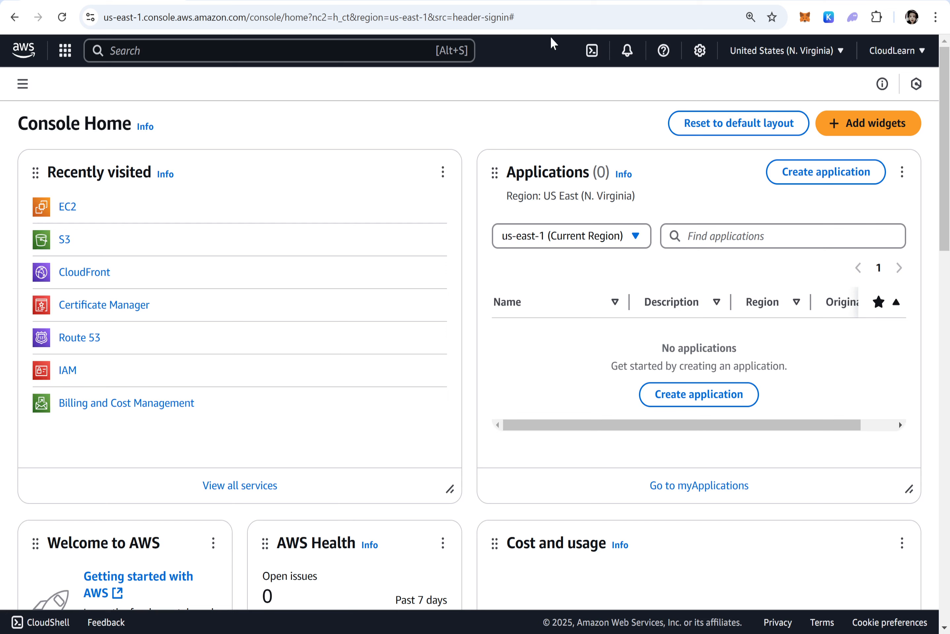
left_click(97, 47)
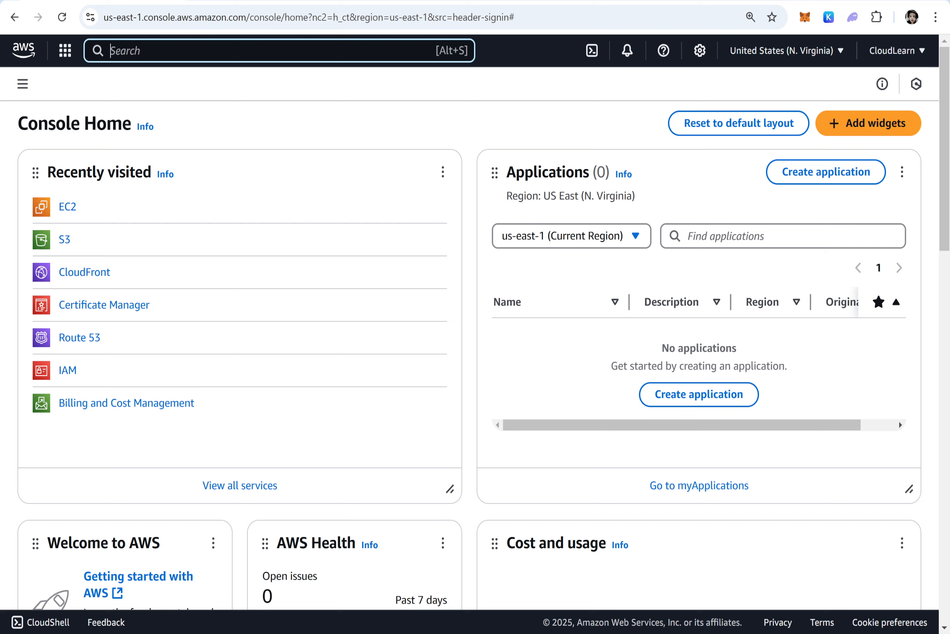
type("S3")
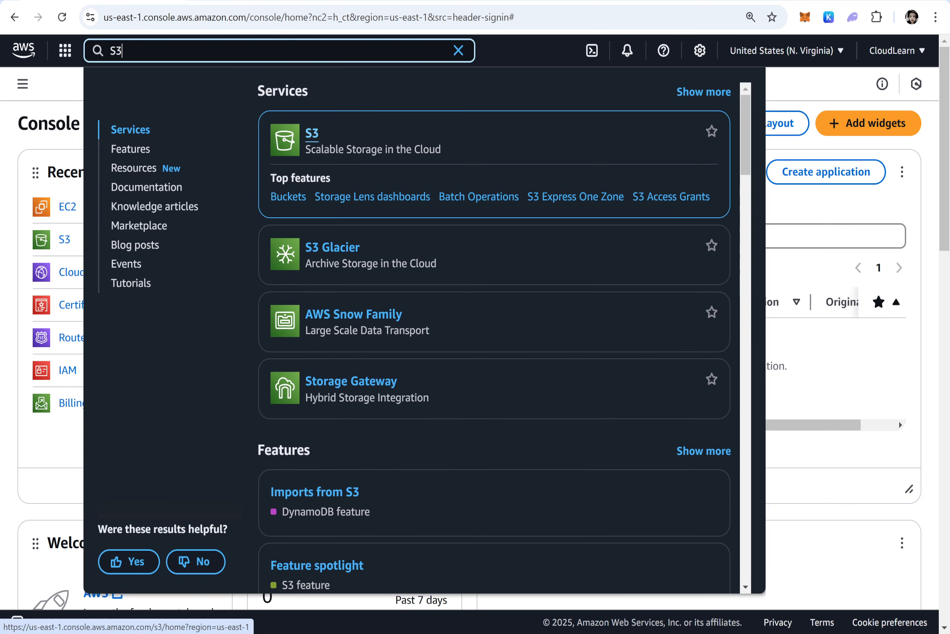
left_click(312, 139)
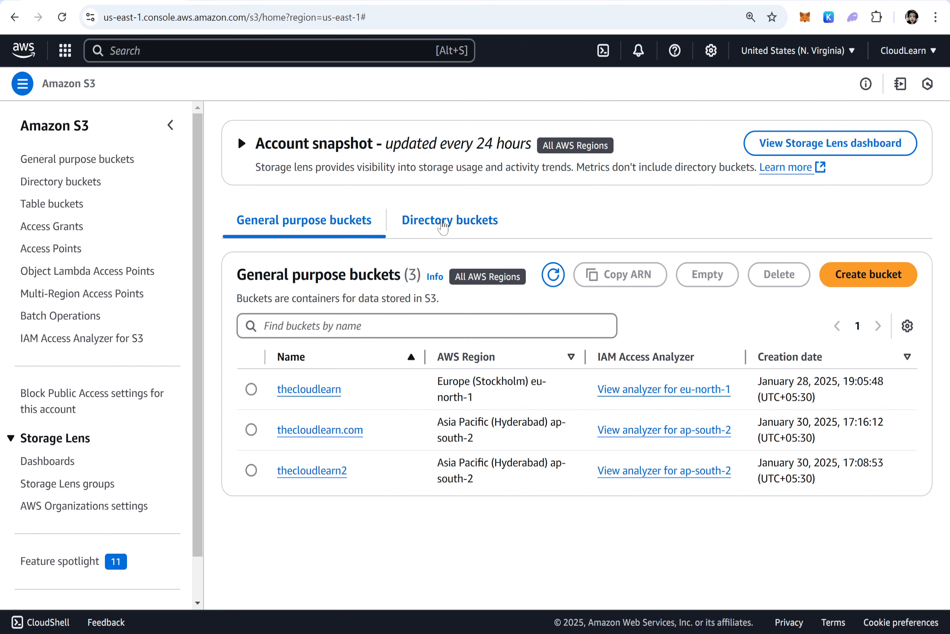
left_click(443, 226)
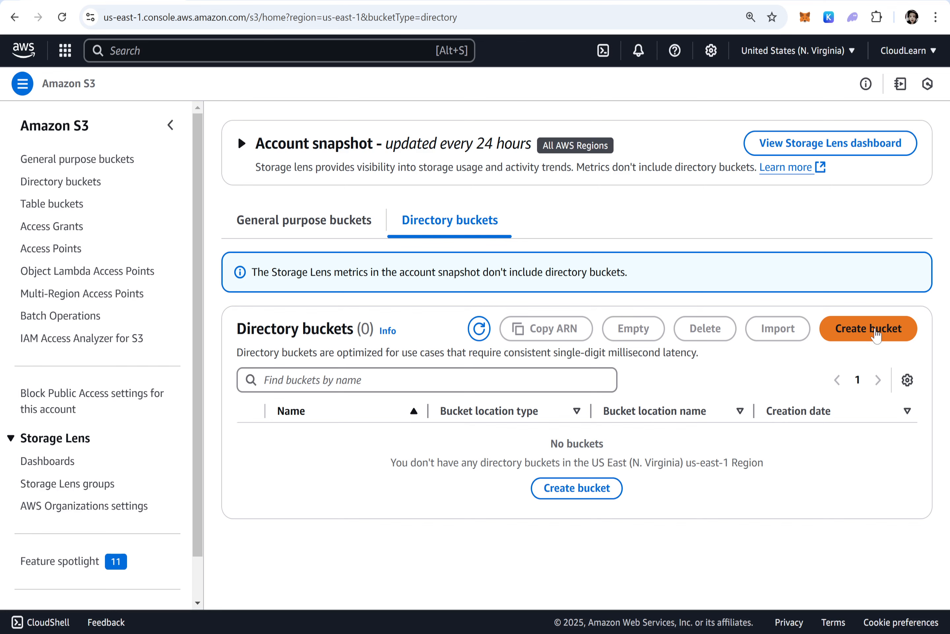
left_click(302, 229)
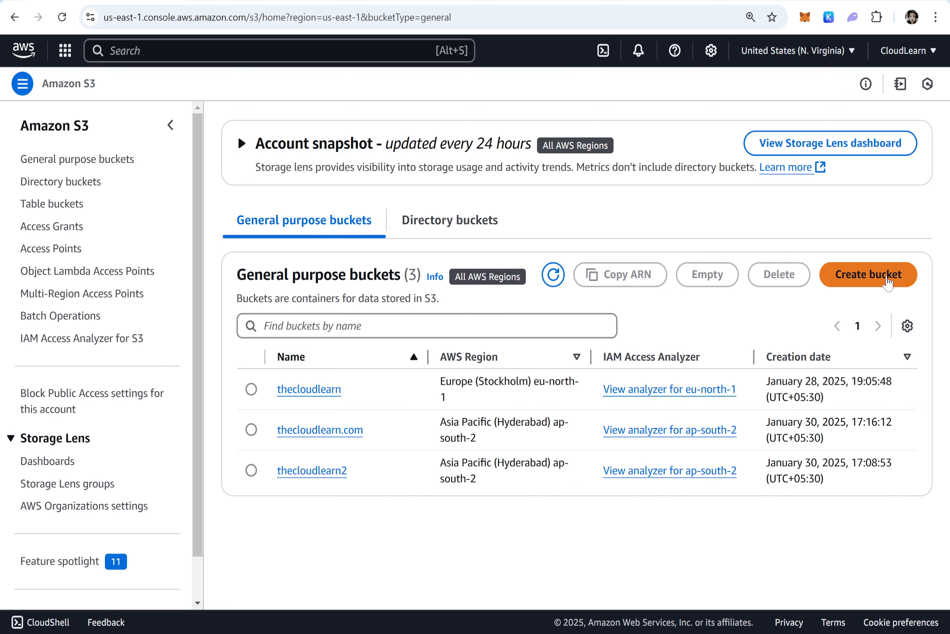
Start creating a general purpose bucket and enter the bucket name myfirstbucket
left_click(888, 282)
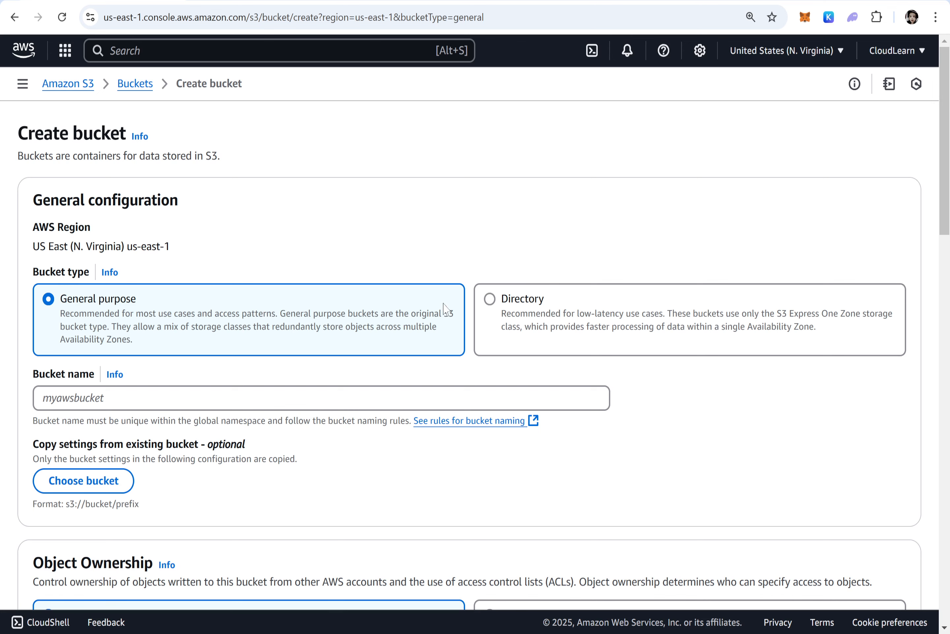
scroll(266, 327, "down", 1)
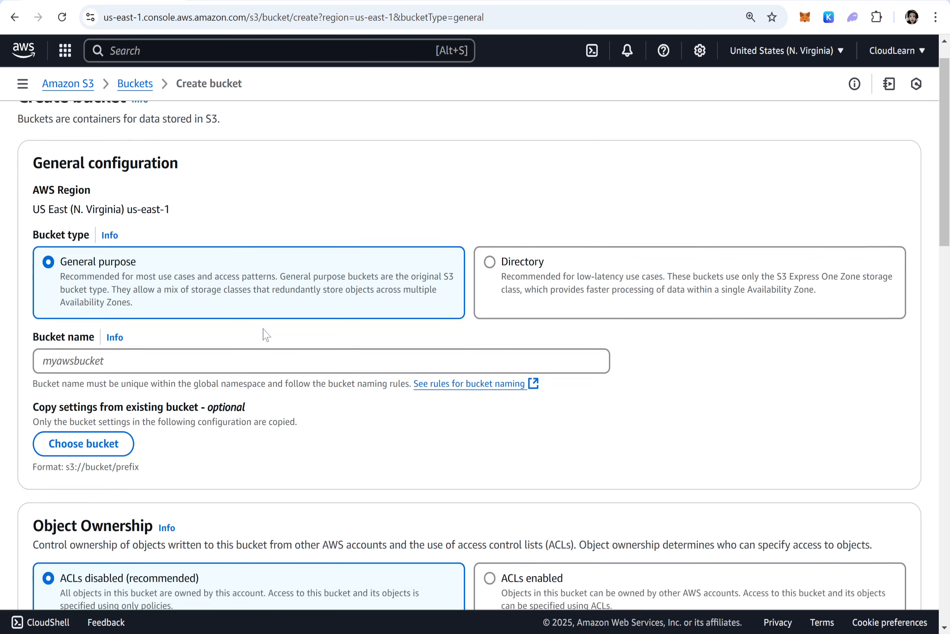
scroll(266, 334, "down", 3)
left_click(246, 252)
type("myf")
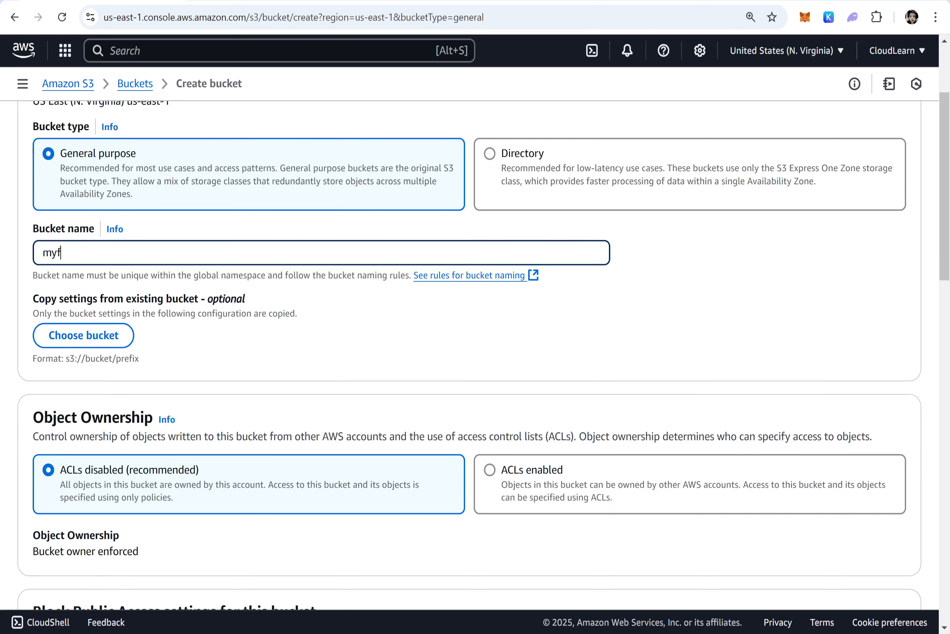
type("irstbucket")
Switch to the notes to review the bucket naming rules, then return to the bucket form
left_click(753, 562)
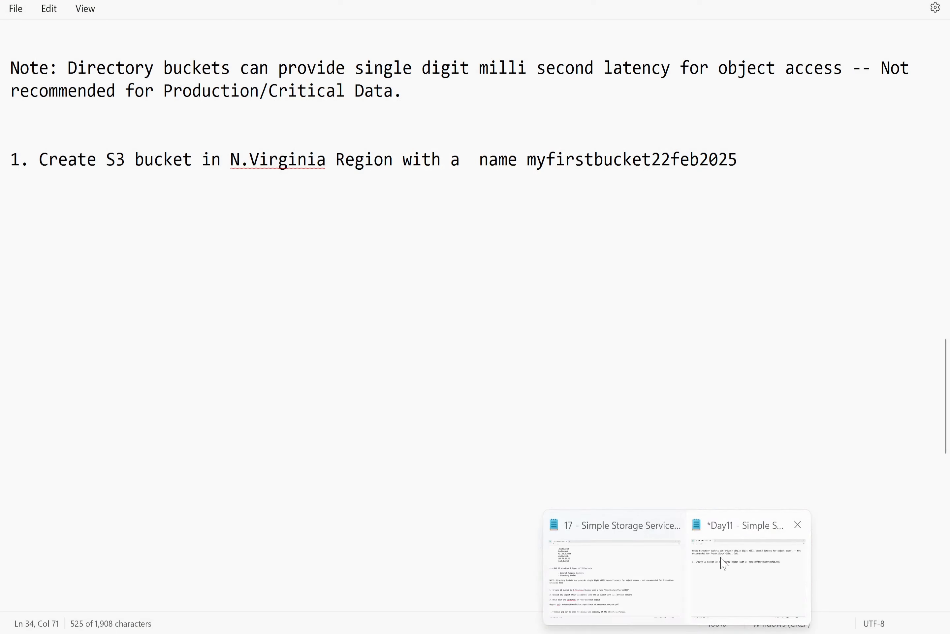
scroll(421, 387, "up", 4)
scroll(421, 387, "up", 10)
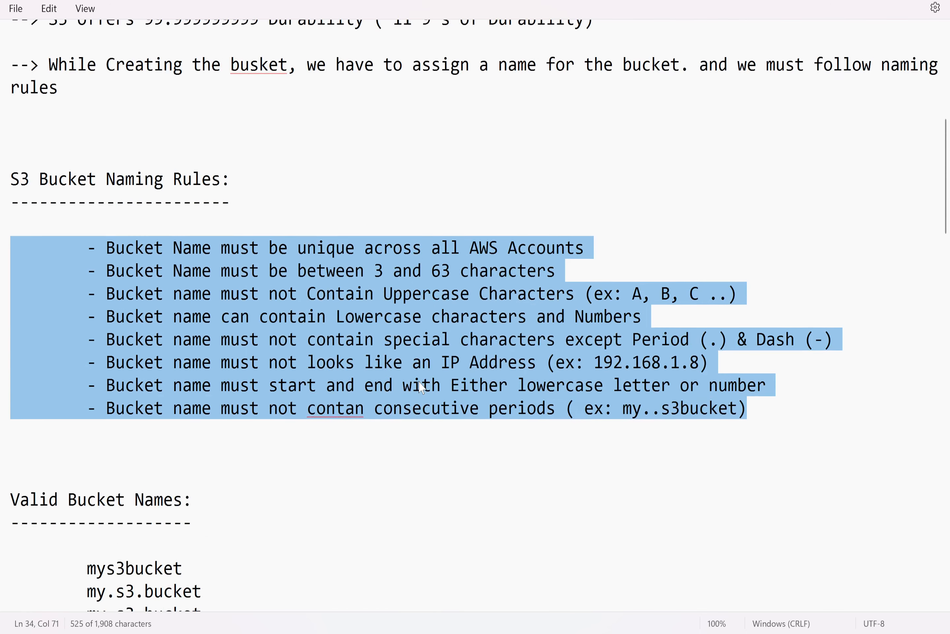
scroll(576, 195, "down", 1)
left_click(584, 160)
left_click_drag(584, 161, 98, 149)
key("Up")
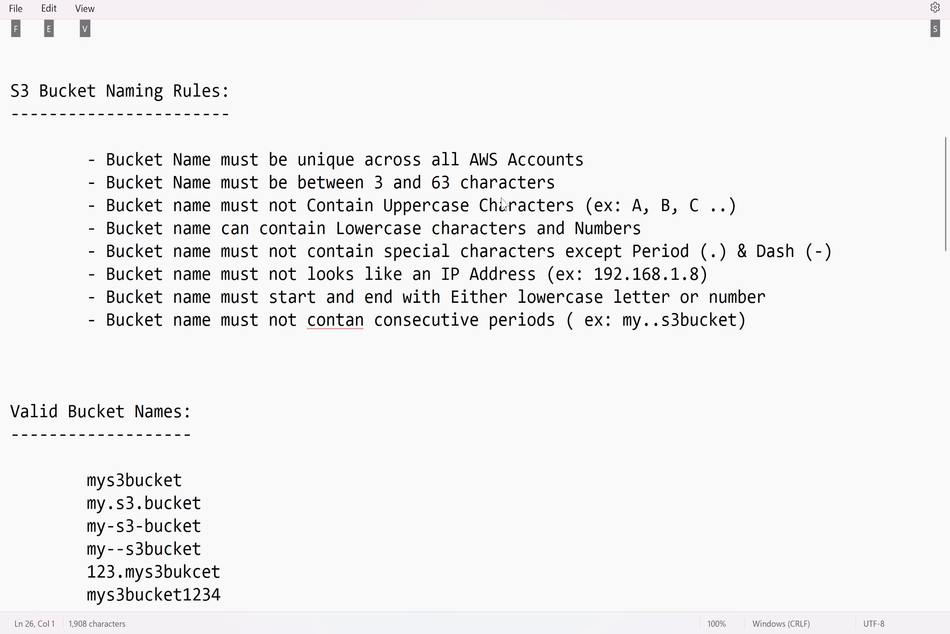
key("alt+Tab")
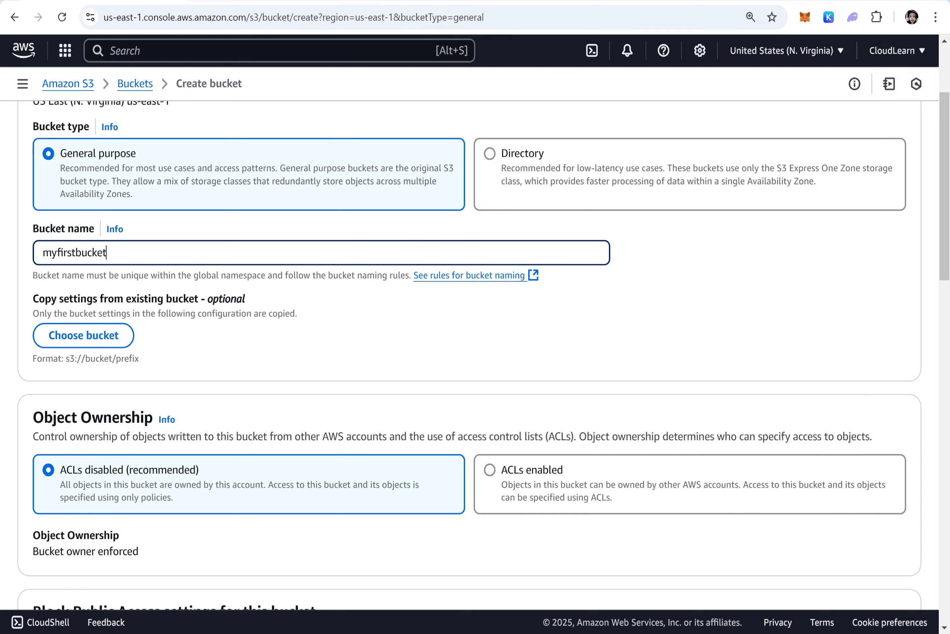
Try to create the bucket with the default settings
scroll(335, 356, "down", 15)
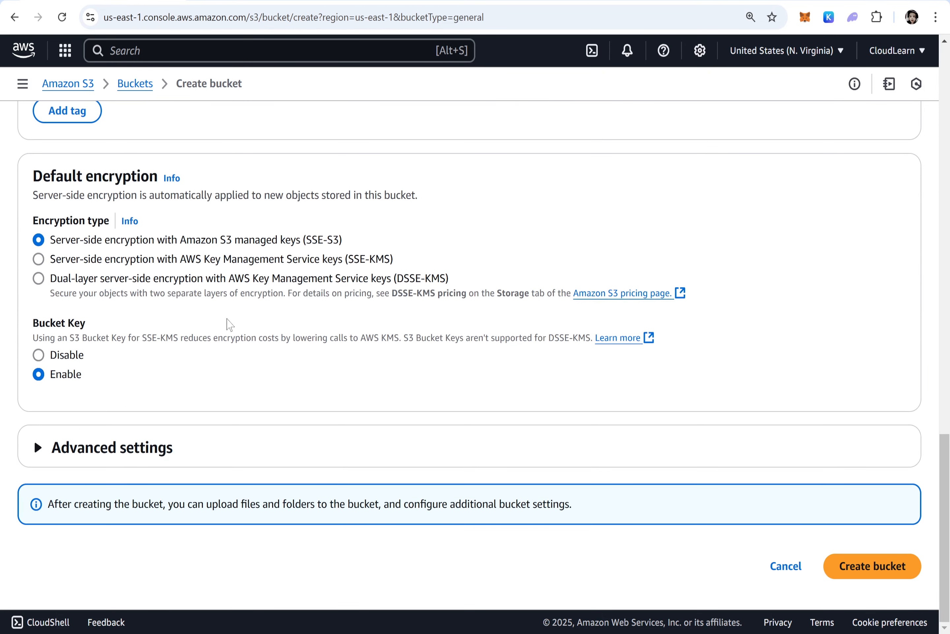
scroll(227, 323, "up", 7)
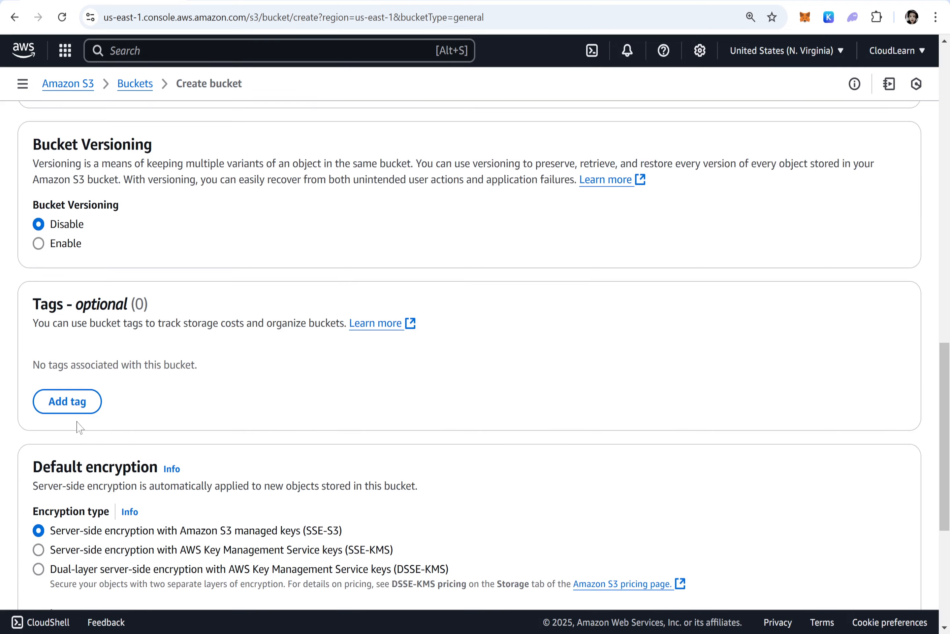
scroll(139, 368, "up", 15)
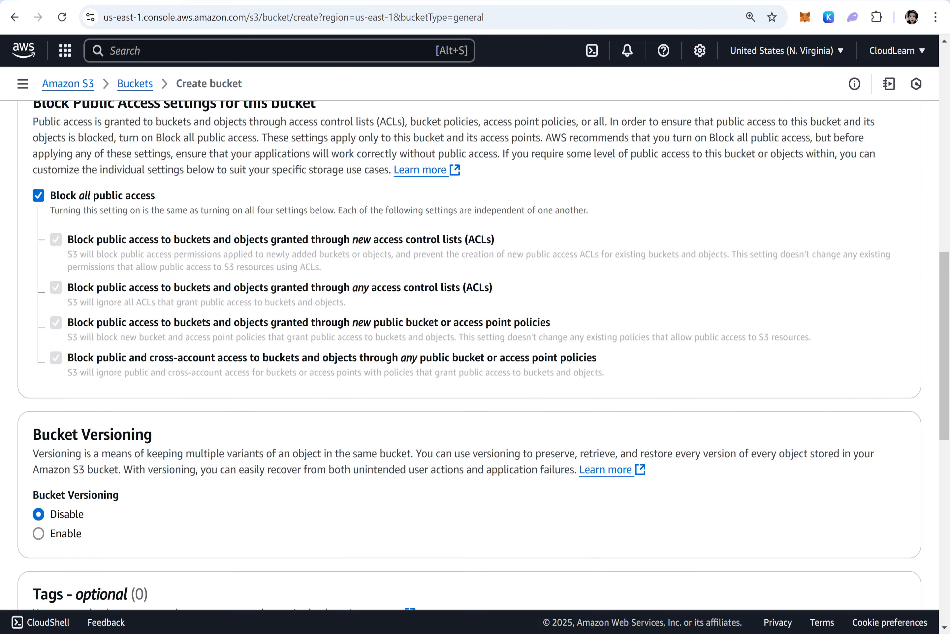
scroll(463, 388, "down", 20)
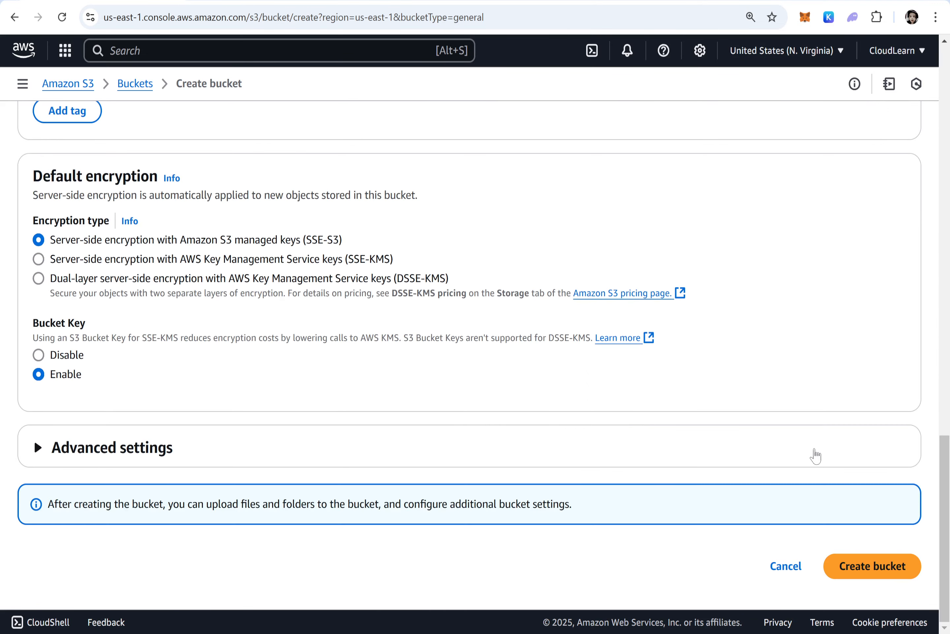
left_click(872, 566)
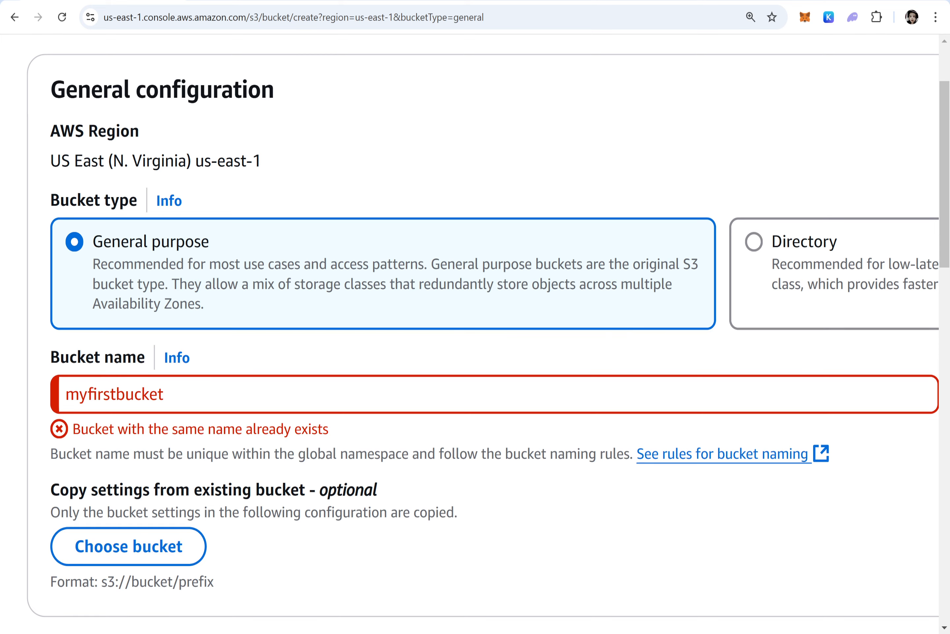
Highlight the bucket naming hint under the name field and zoom the page out
left_click_drag(58, 454, 636, 455)
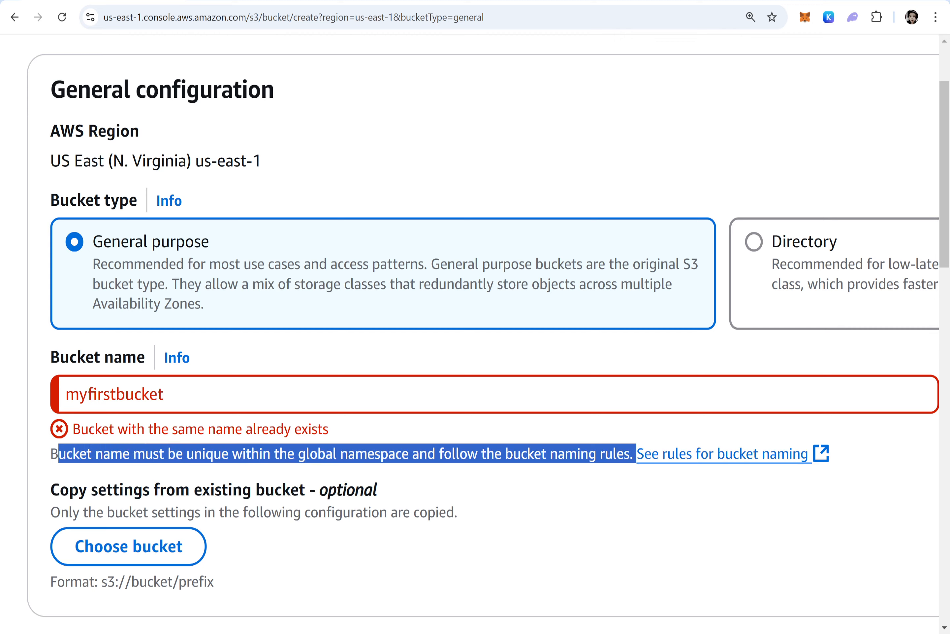
key("ctrl+minus")
key("ctrl+minus")
key("ctrl+minus")
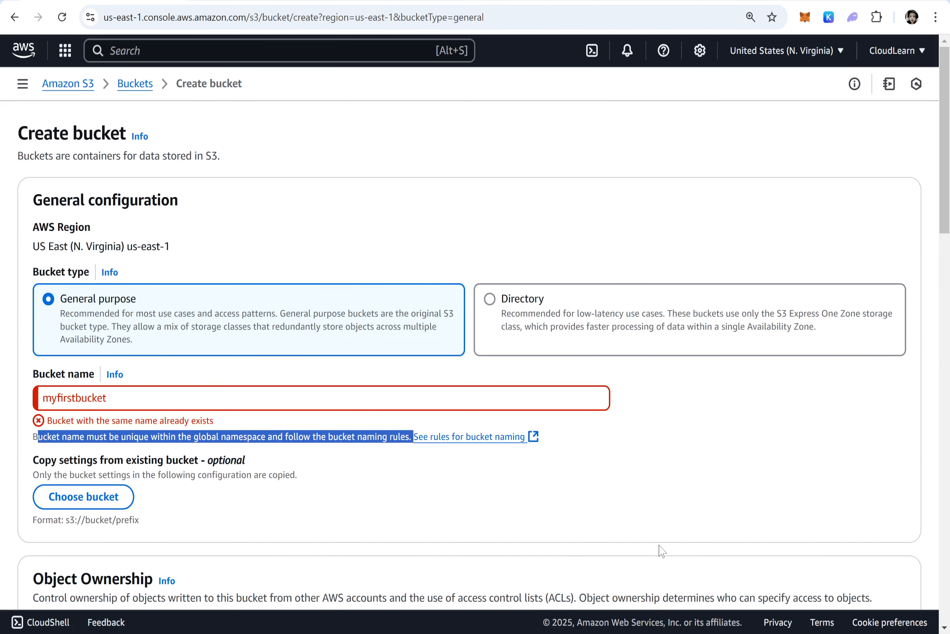
Highlight the rule that bucket names must be between 3 and 63 characters in the naming notes
key("alt+Tab")
left_click_drag(555, 182, 108, 188)
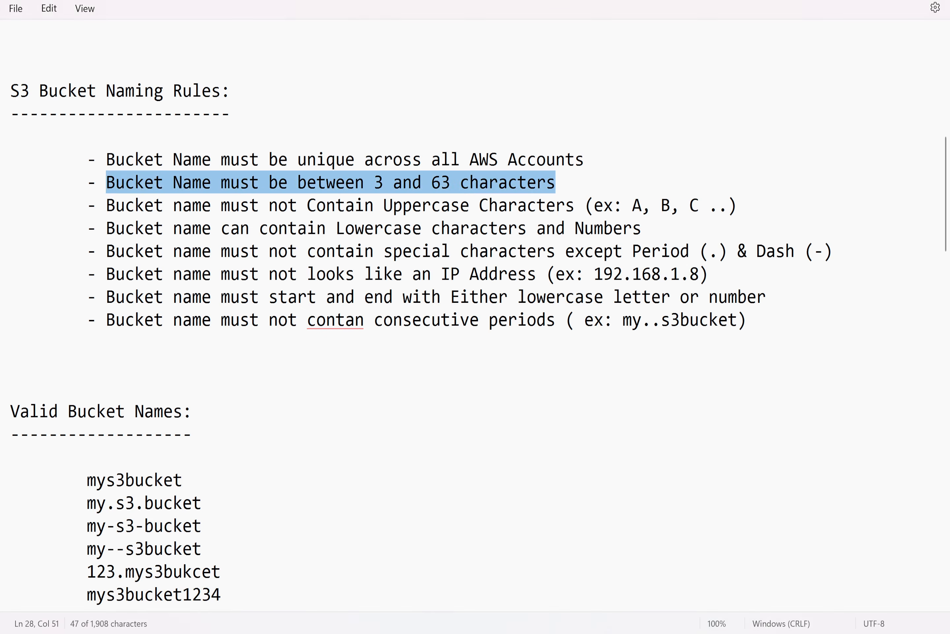
key("alt+Tab")
Test the length rule by replacing the bucket name with as, then extend it to asd
left_click_drag(127, 398, 35, 404)
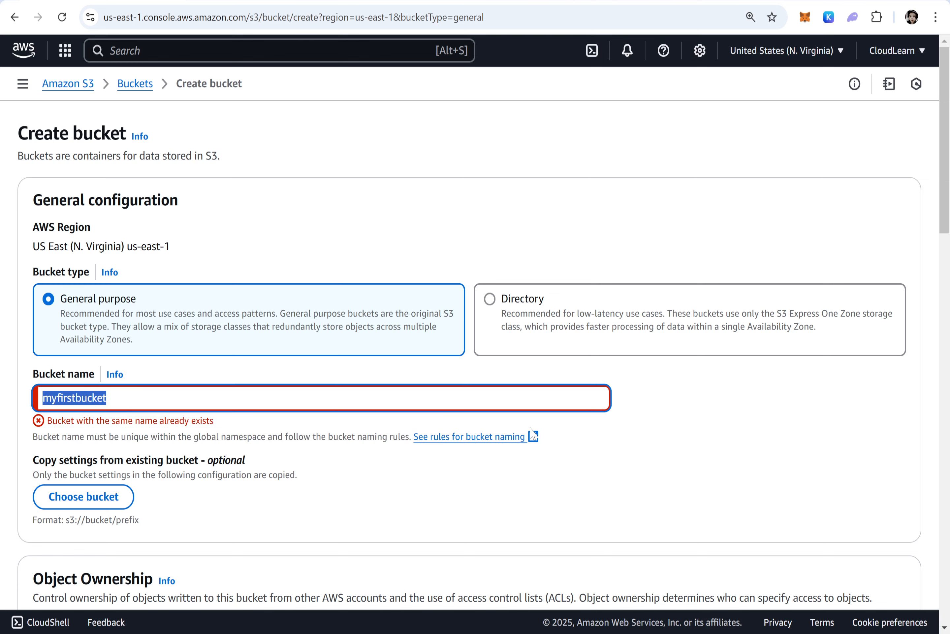
type("as")
left_click(944, 439)
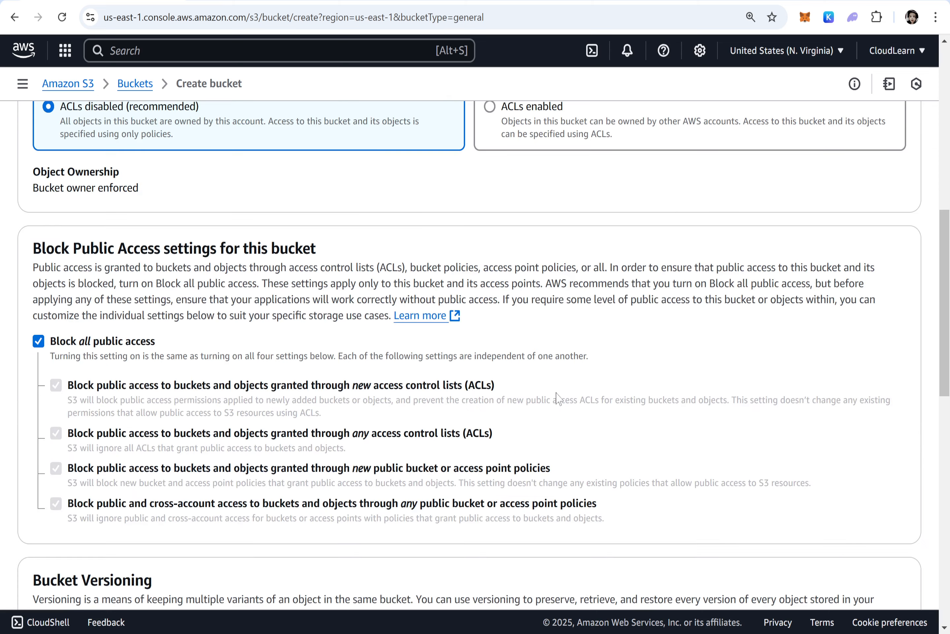
scroll(293, 236, "up", 10)
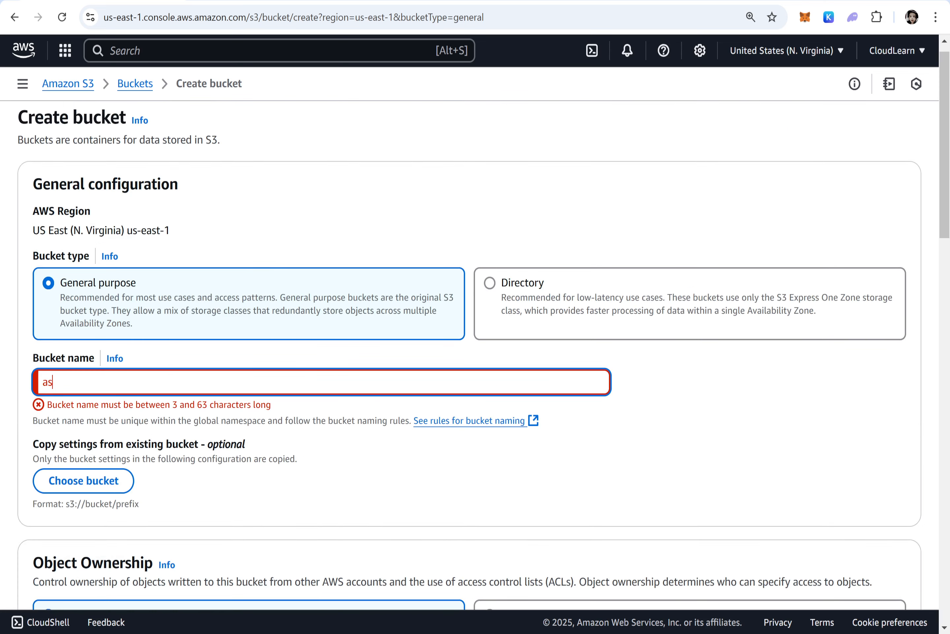
left_click_drag(47, 404, 280, 405)
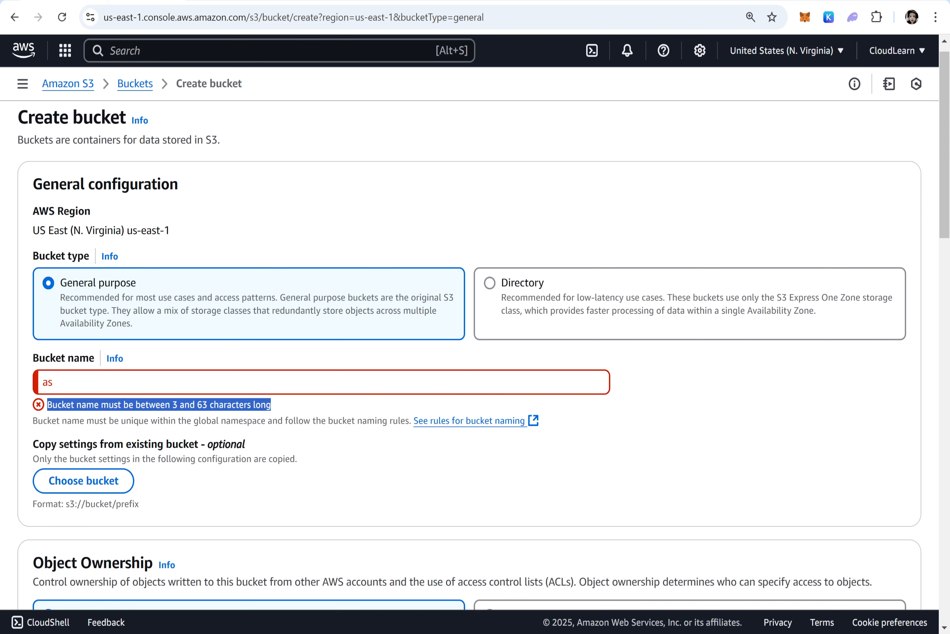
type("d")
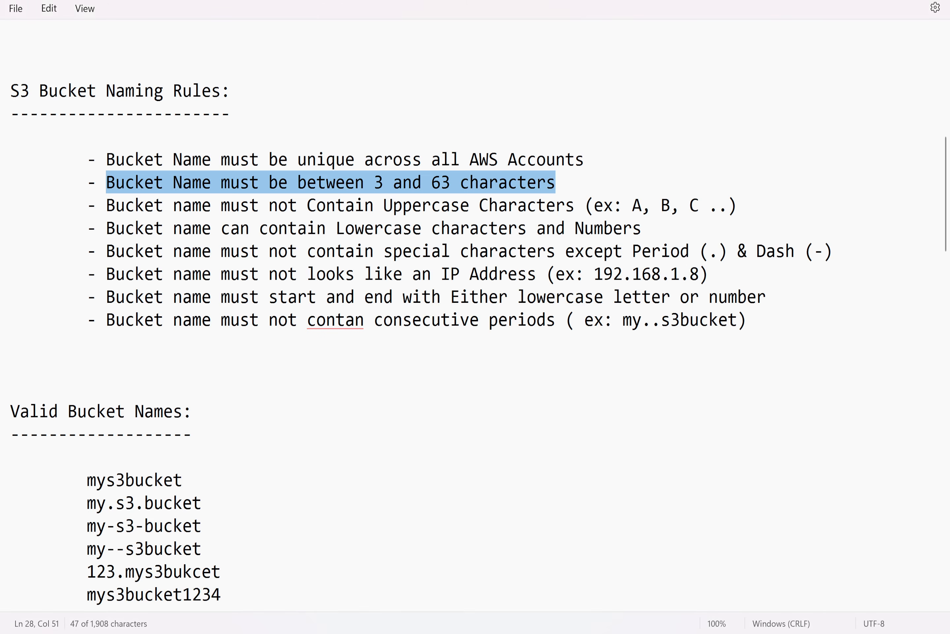
Clear the bucket name and enter Mys3bucket to test the uppercase rule
left_click_drag(738, 205, 106, 205)
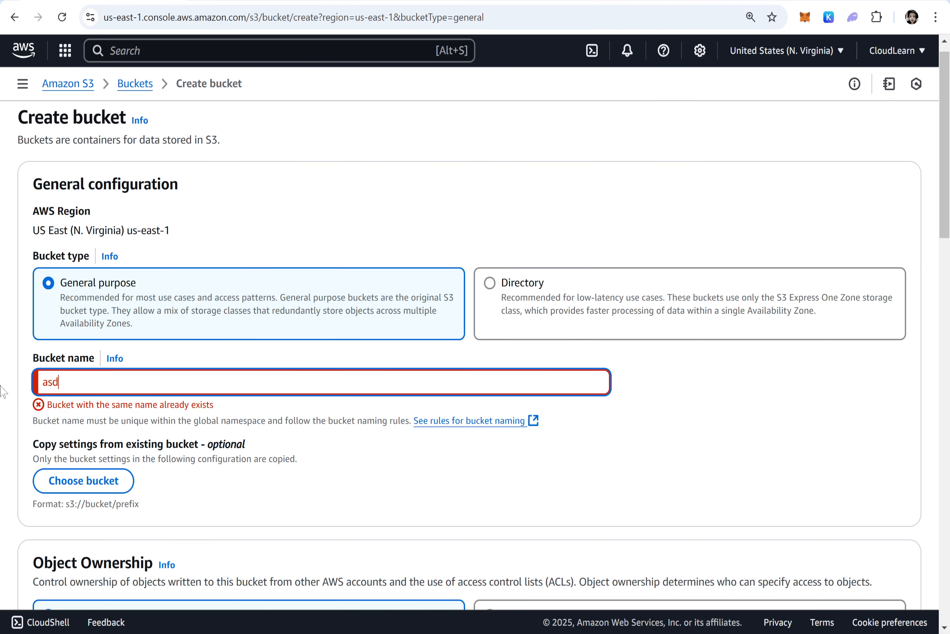
key("ctrl+a")
key("BackSpace")
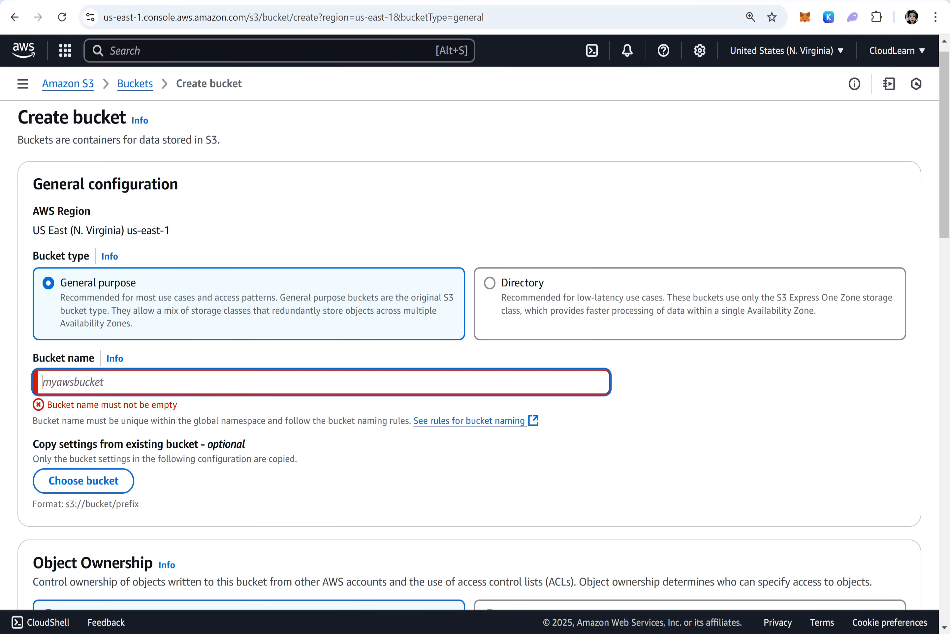
type("Mys3bu")
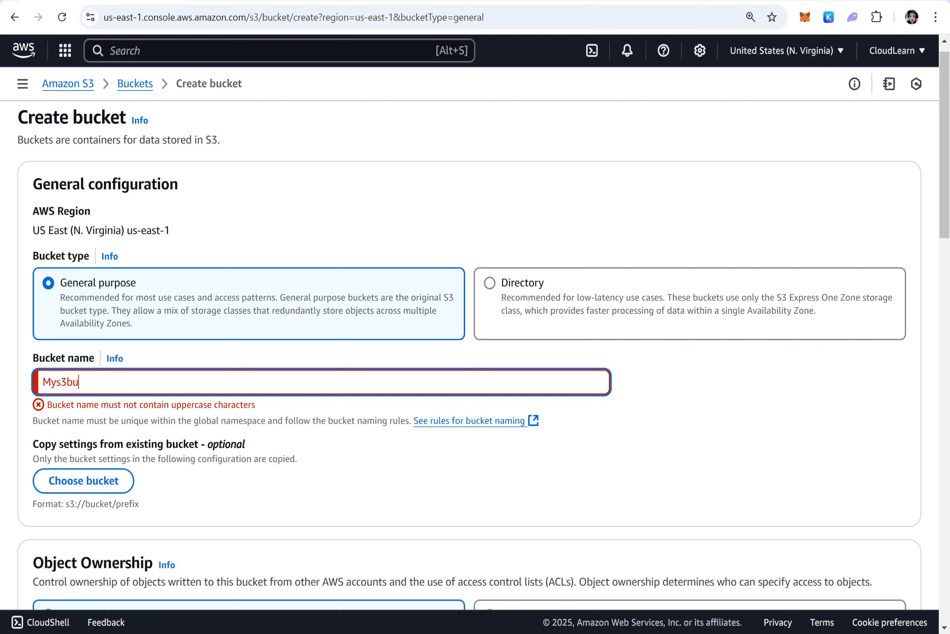
type("cket")
Highlight the rule allowing lowercase characters and numbers in the naming notes
key("alt+Tab")
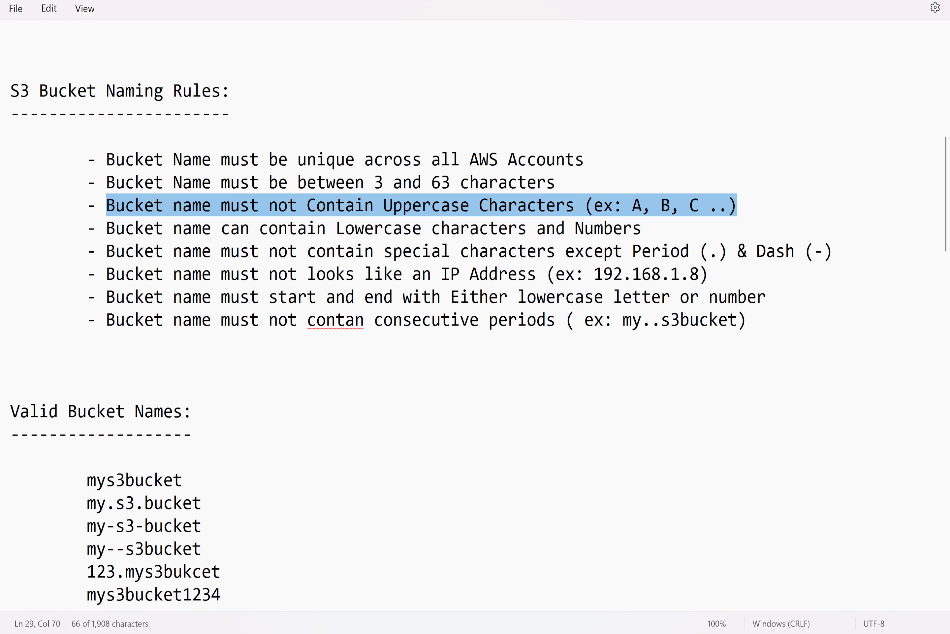
left_click_drag(642, 228, 87, 229)
key("alt+Tab")
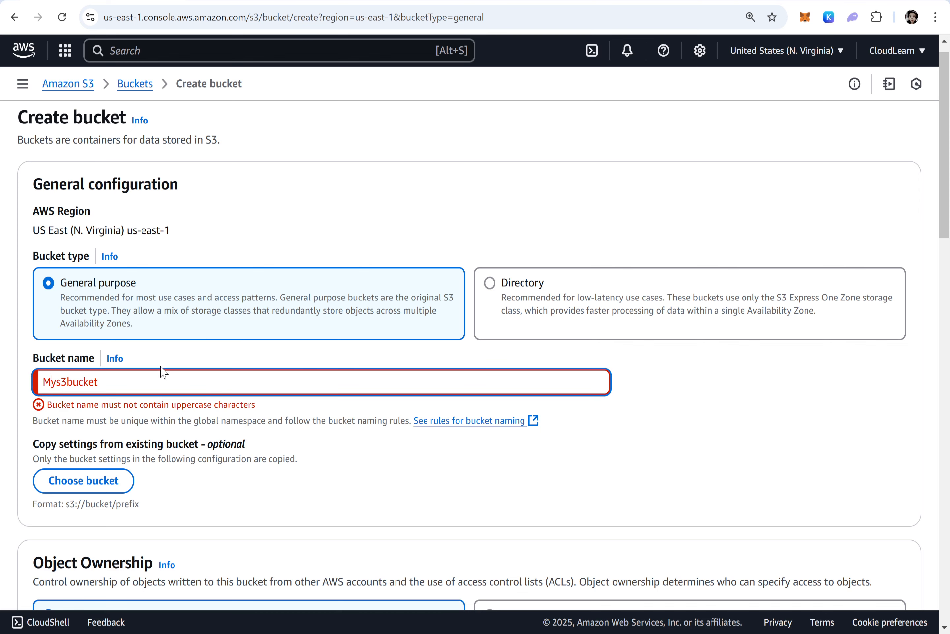
Replace the bucket name with mys3bucket22feb2025
key("ctrl+a")
type("mys3bucket")
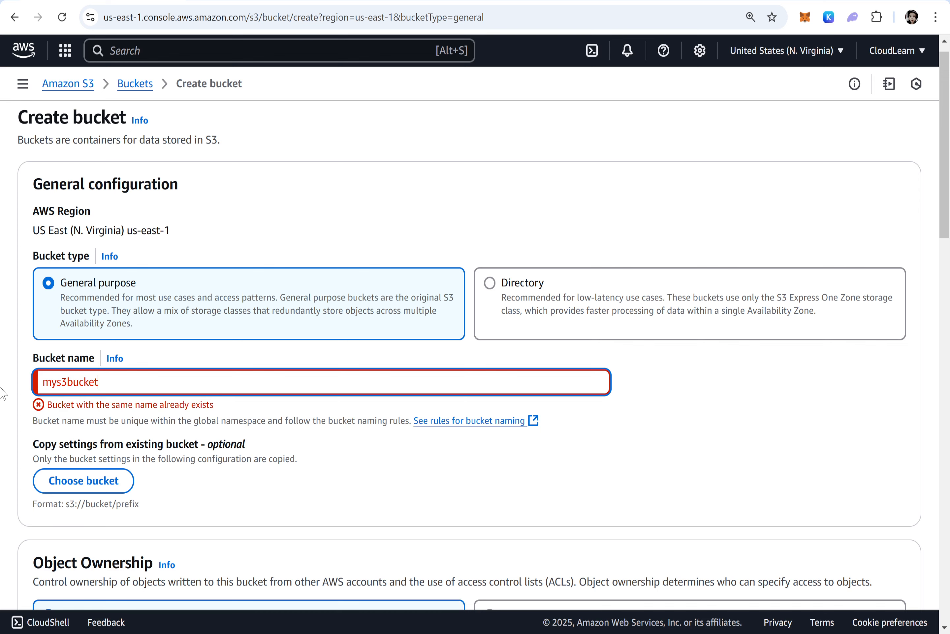
type("22f")
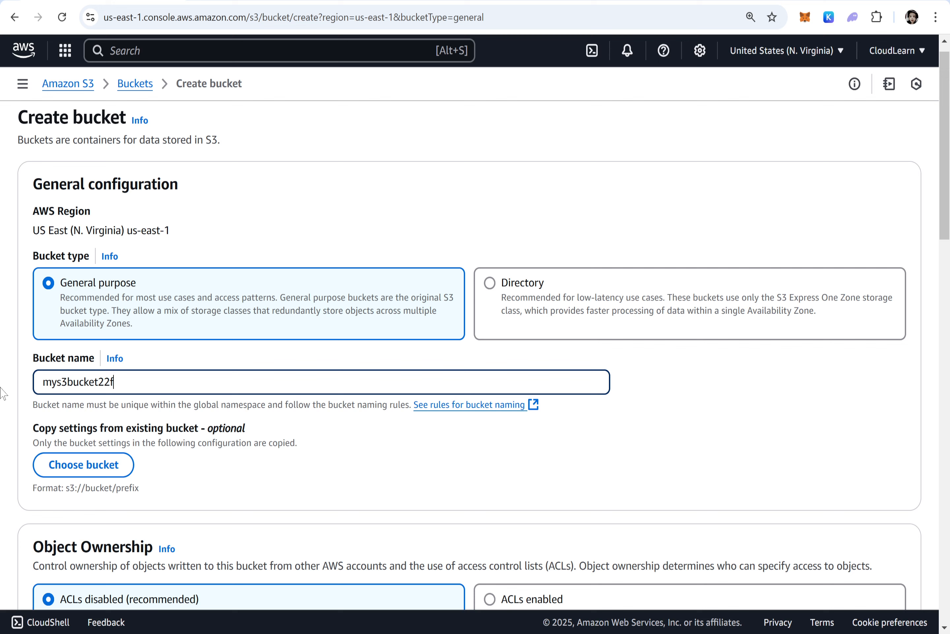
type("eb2025")
left_click(631, 435)
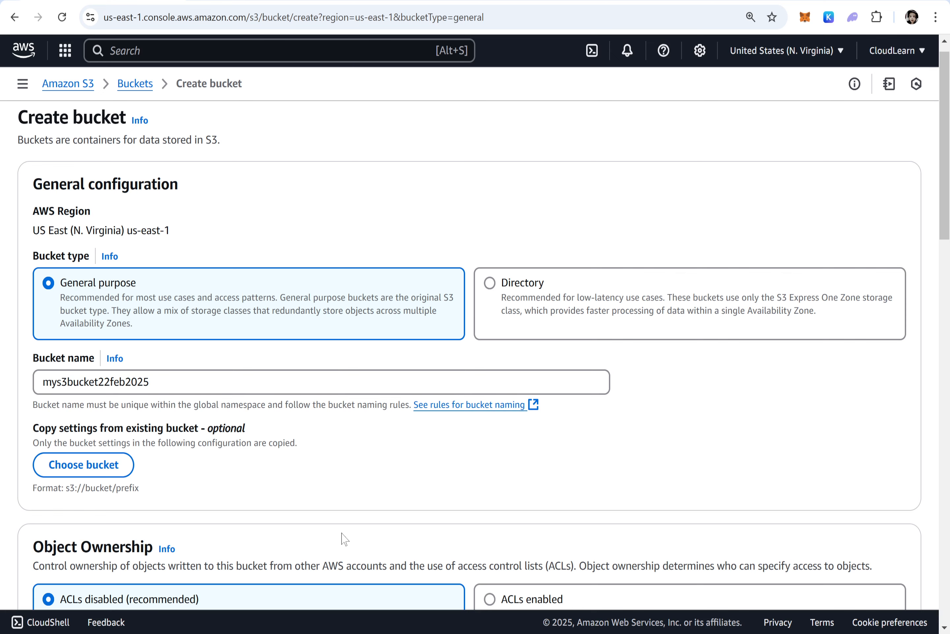
Highlight the period and dash exception to the special-character rule in the notes
key("alt+Tab")
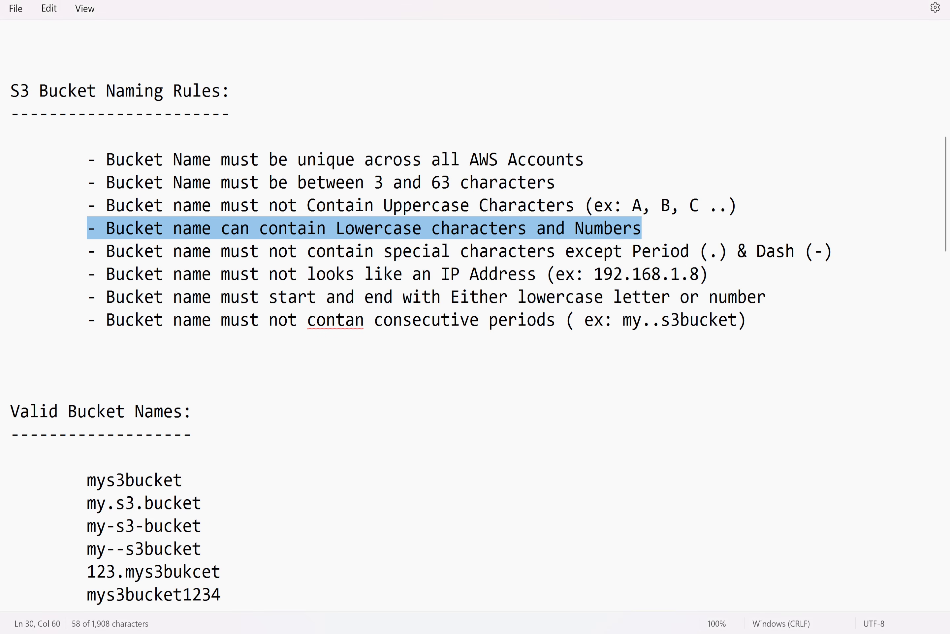
left_click_drag(834, 252, 694, 250)
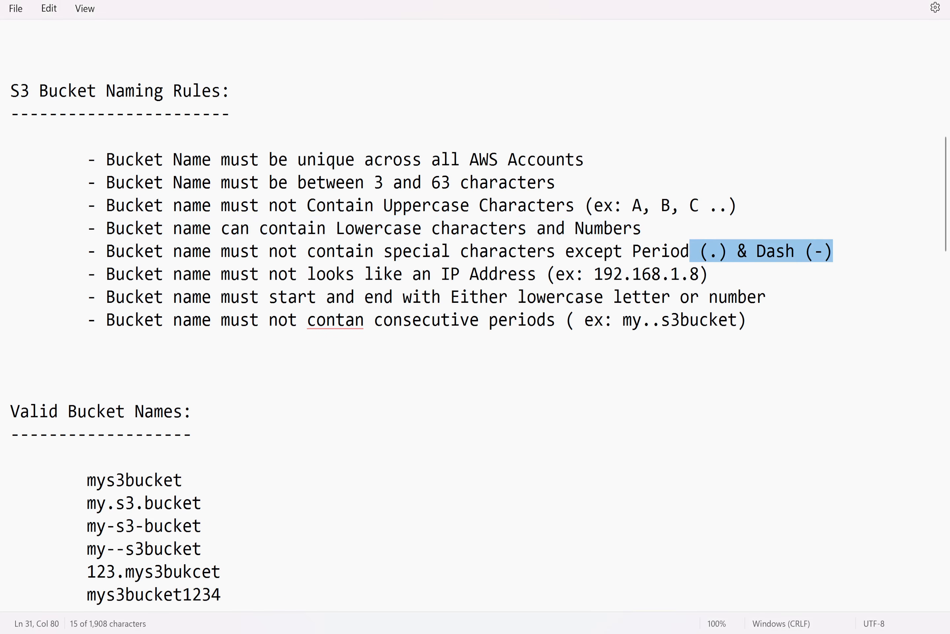
key("alt+Tab")
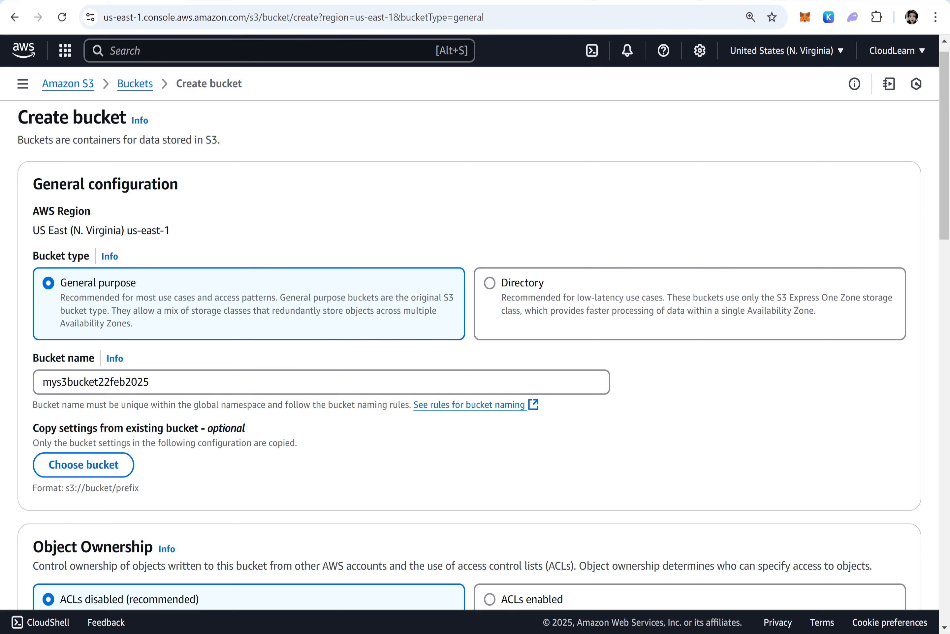
Insert an @ after mys3 in the bucket name to test special characters, then delete it
left_click(67, 382)
type("@")
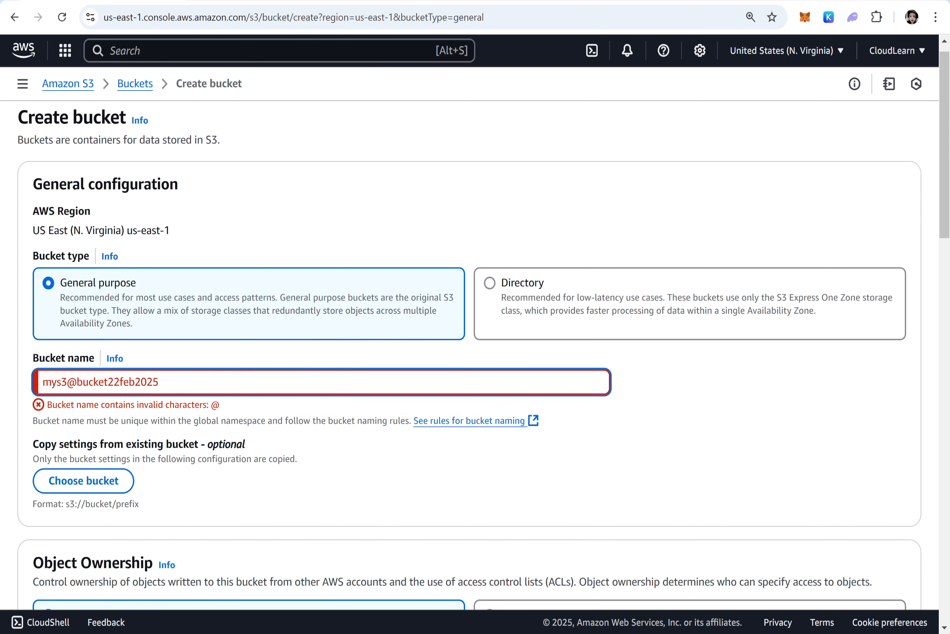
left_click_drag(220, 405, 211, 404)
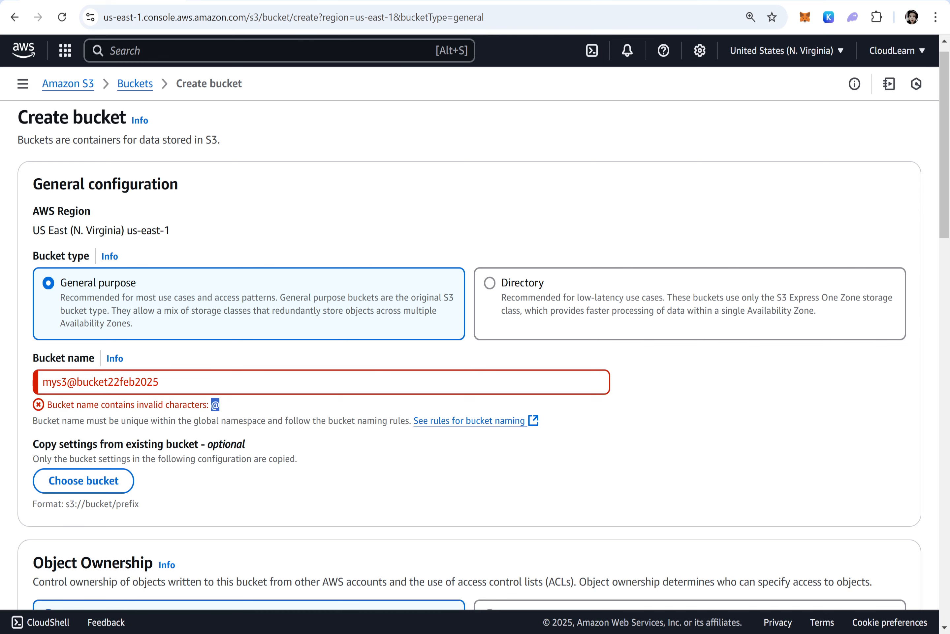
left_click(68, 382)
key("Delete")
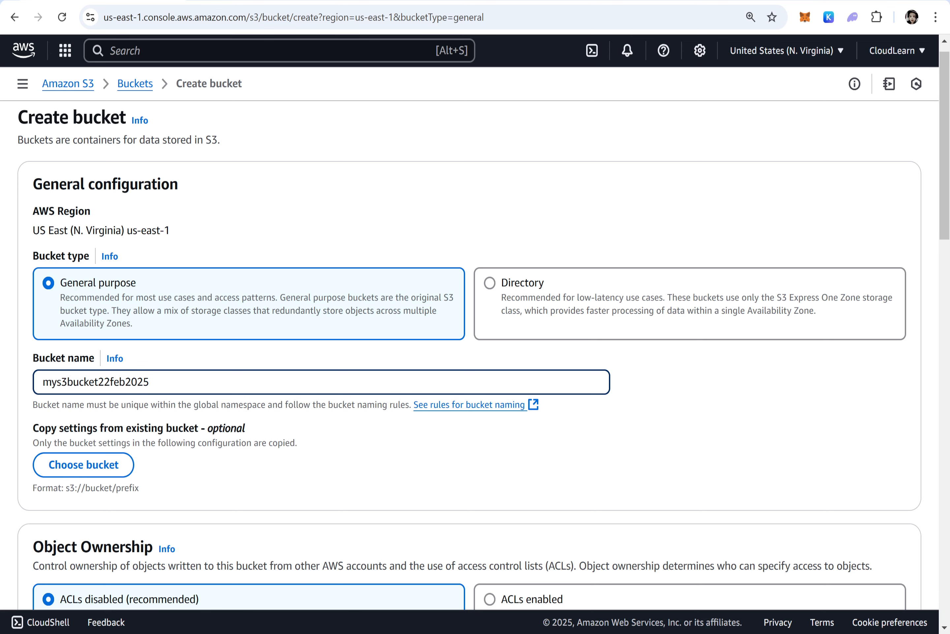
Test a slash after mys3 in the bucket name, remove it, and insert a period and a dash instead
type("/")
key("BackSpace")
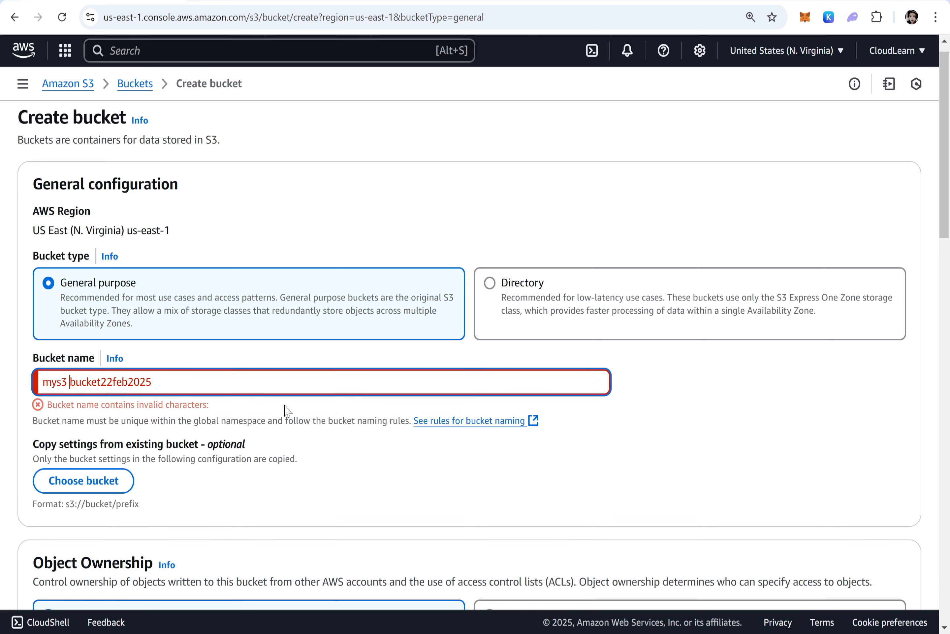
key("BackSpace")
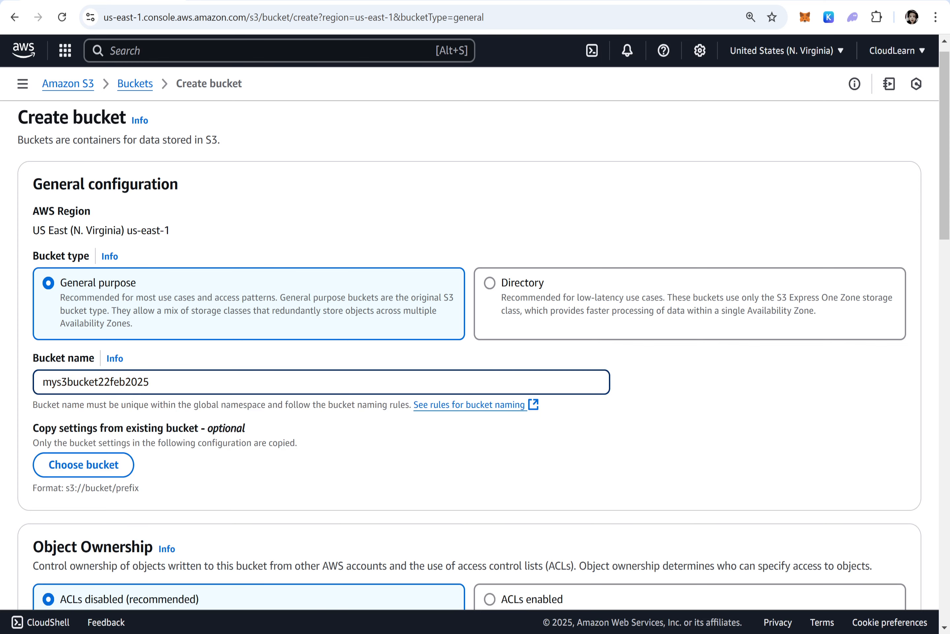
type(".")
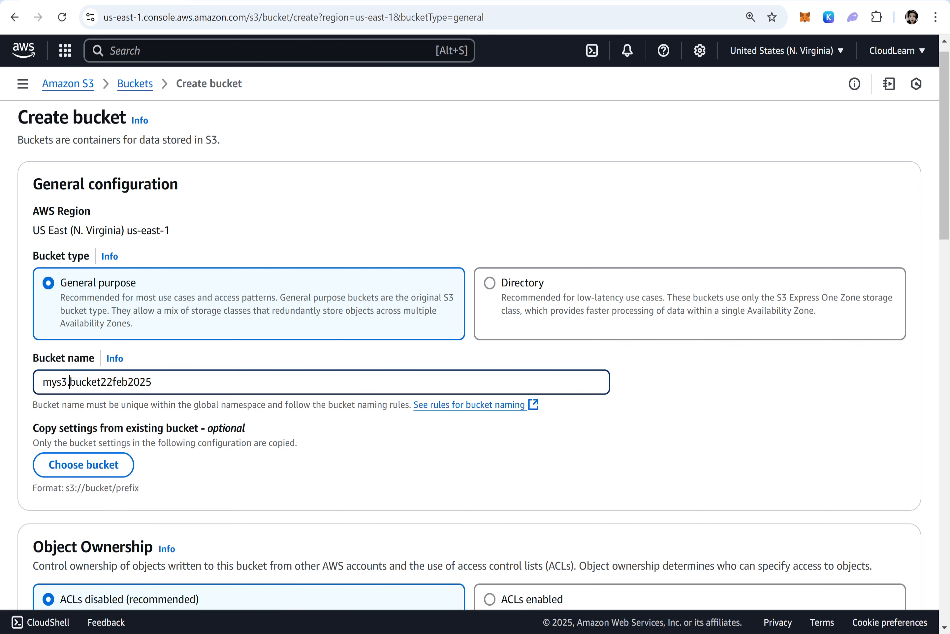
type("-")
left_click(575, 353)
Highlight the rule that bucket names must not look like an IP address in the notes
key("alt+Tab")
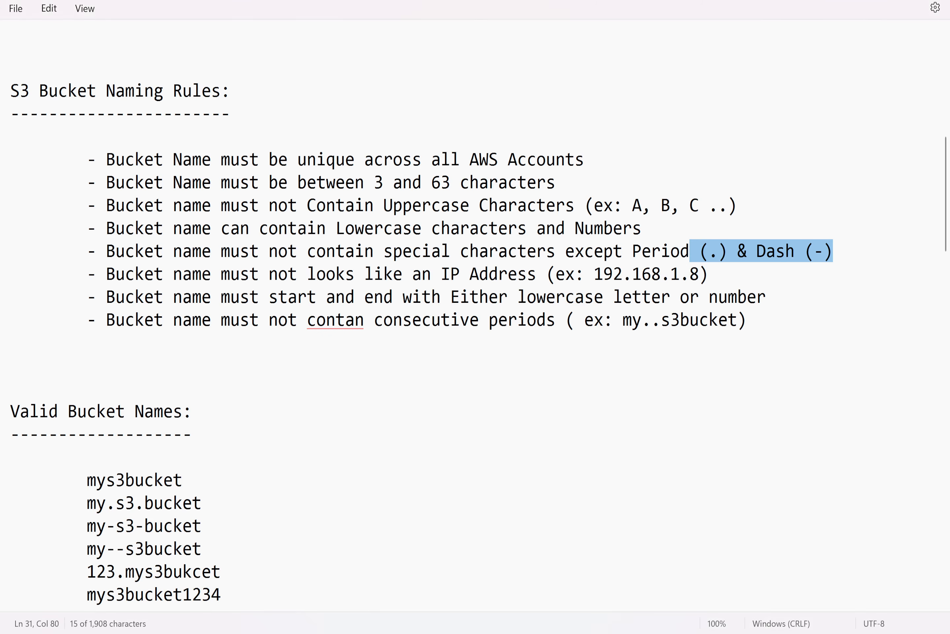
left_click_drag(708, 274, 106, 273)
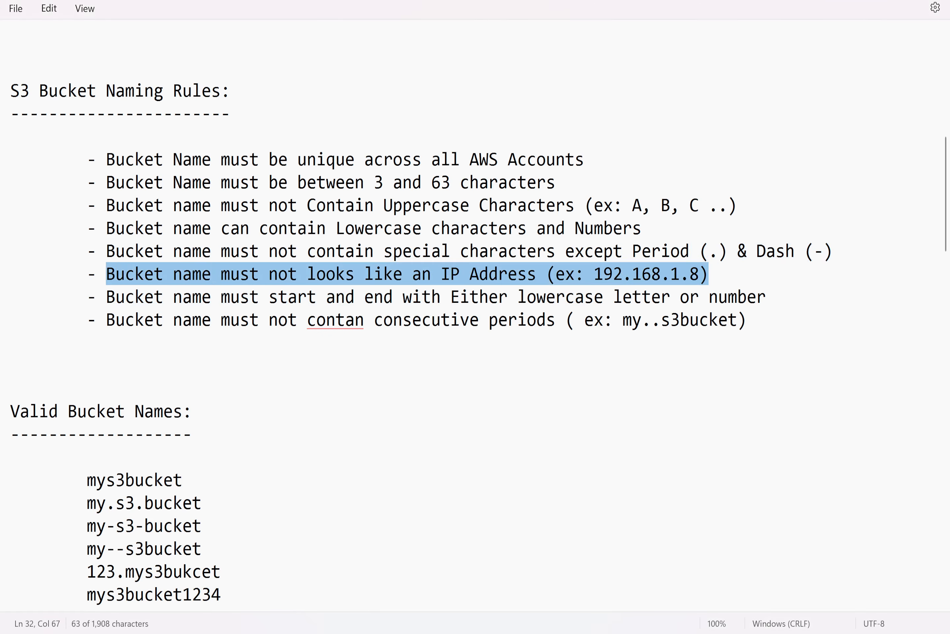
Replace the bucket name with 192.168.1.54 to test the IP address rule
key("alt+Tab")
key("ctrl+a")
type("19")
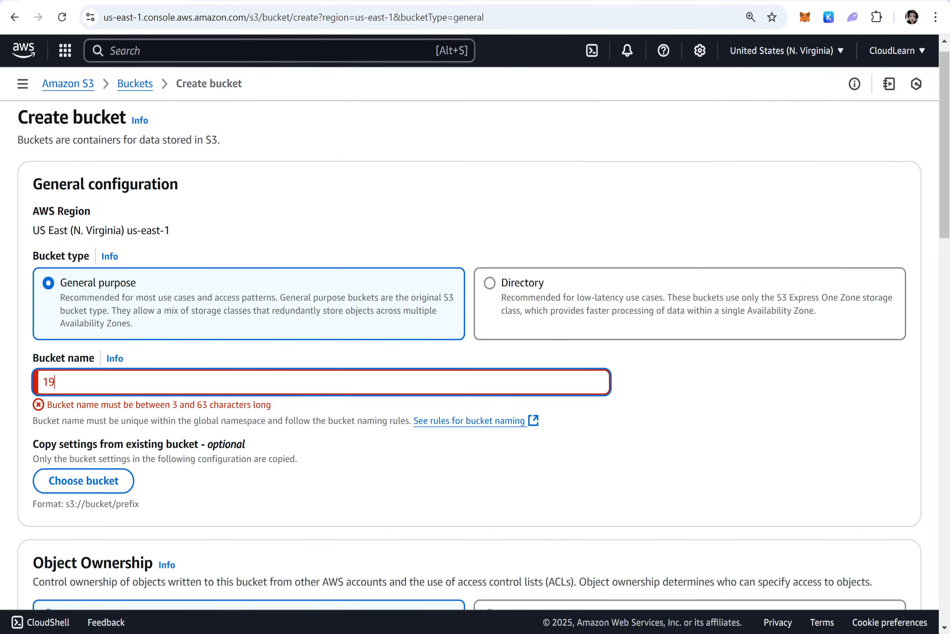
type("2.168.1.54")
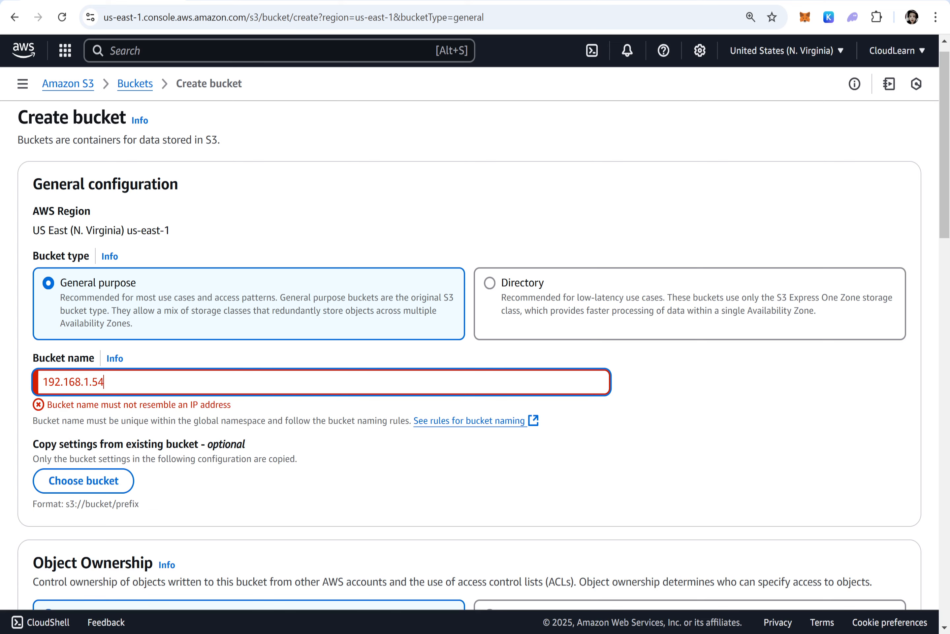
left_click_drag(248, 409, 41, 405)
Highlight the rule that names must start and end with a lowercase letter or number
key("alt+Tab")
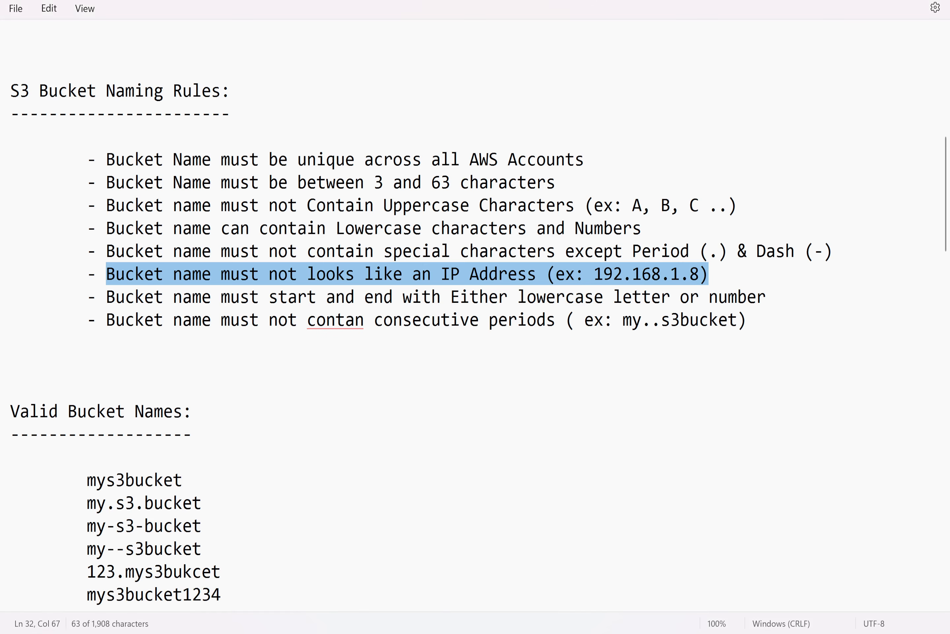
left_click_drag(106, 297, 747, 296)
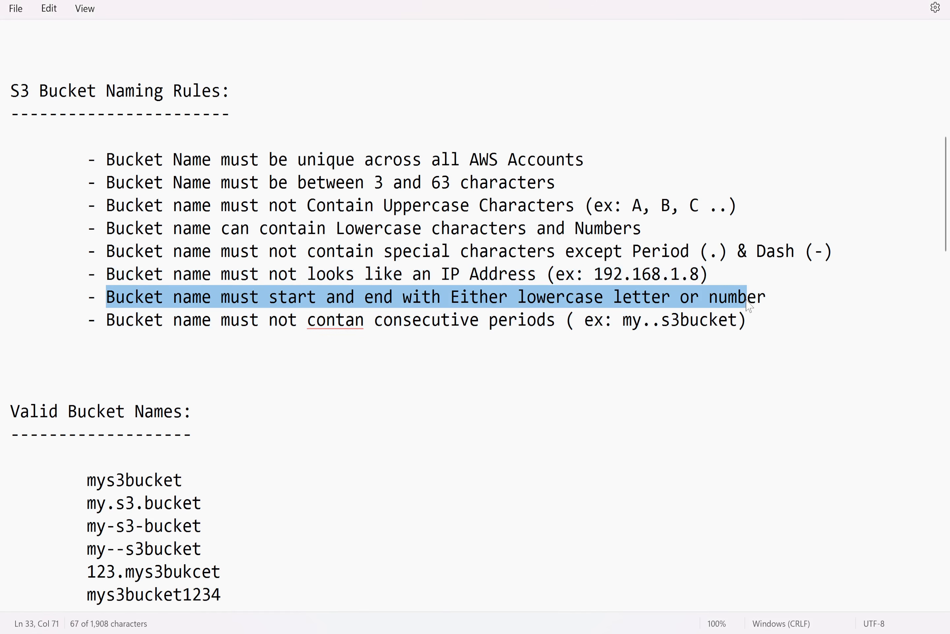
key("alt+Tab")
Enter .mys3bucket22feb2025 as the bucket name to test the start rule, then remove the leading period
left_click_drag(127, 382, 12, 390)
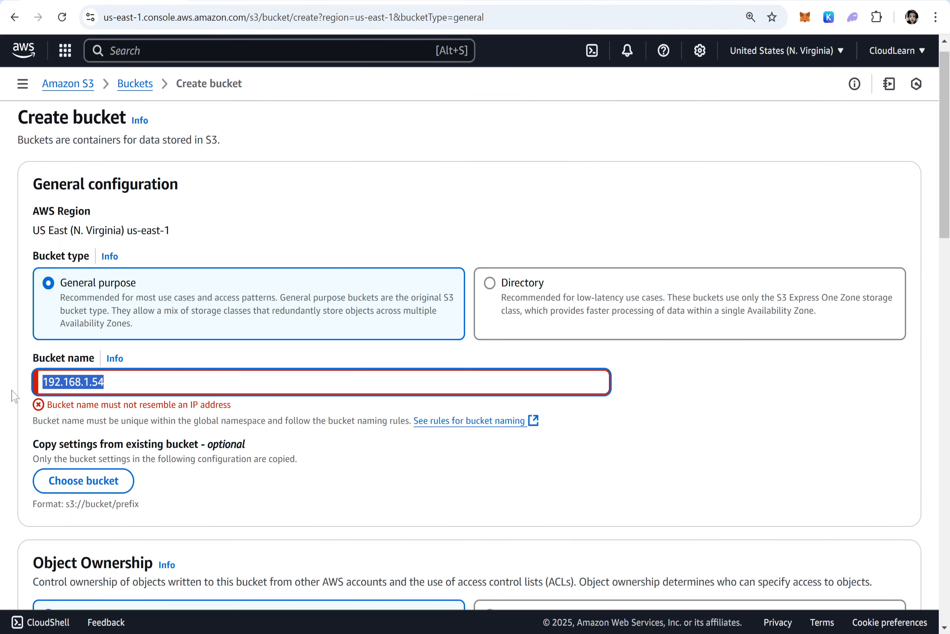
type(".my")
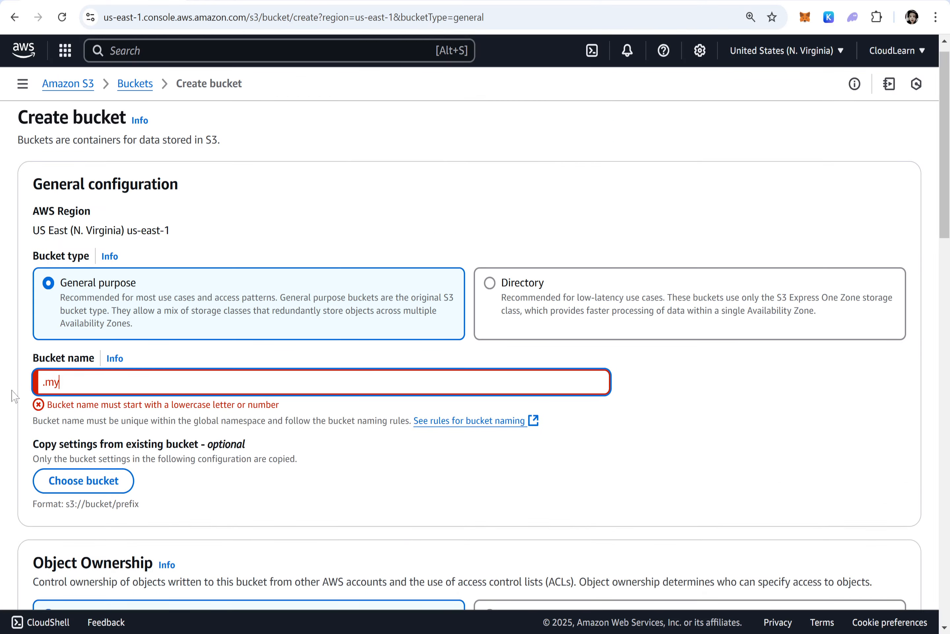
type("s3bucket22feb2025")
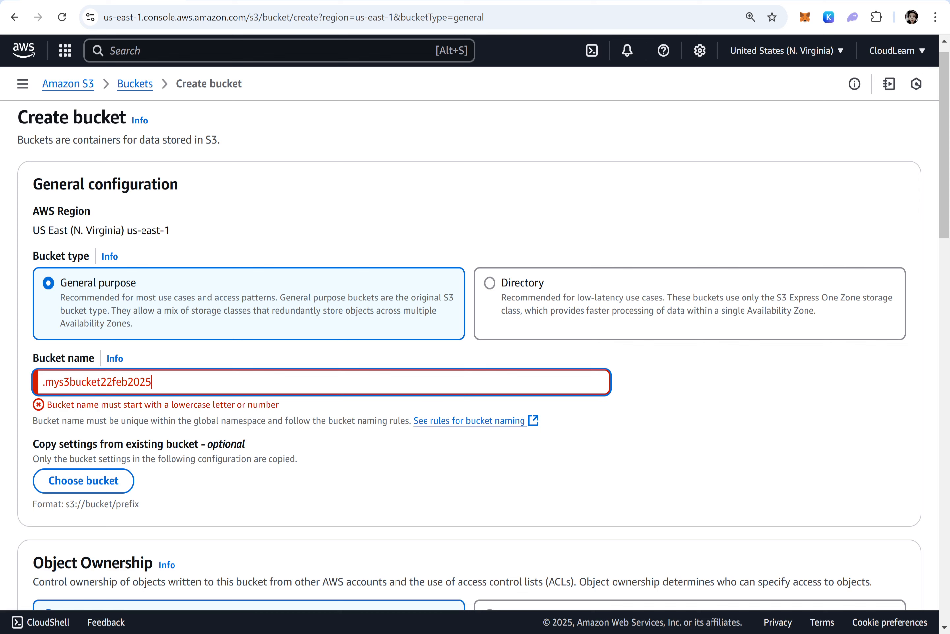
left_click_drag(279, 404, 47, 404)
left_click(45, 382)
key("BackSpace")
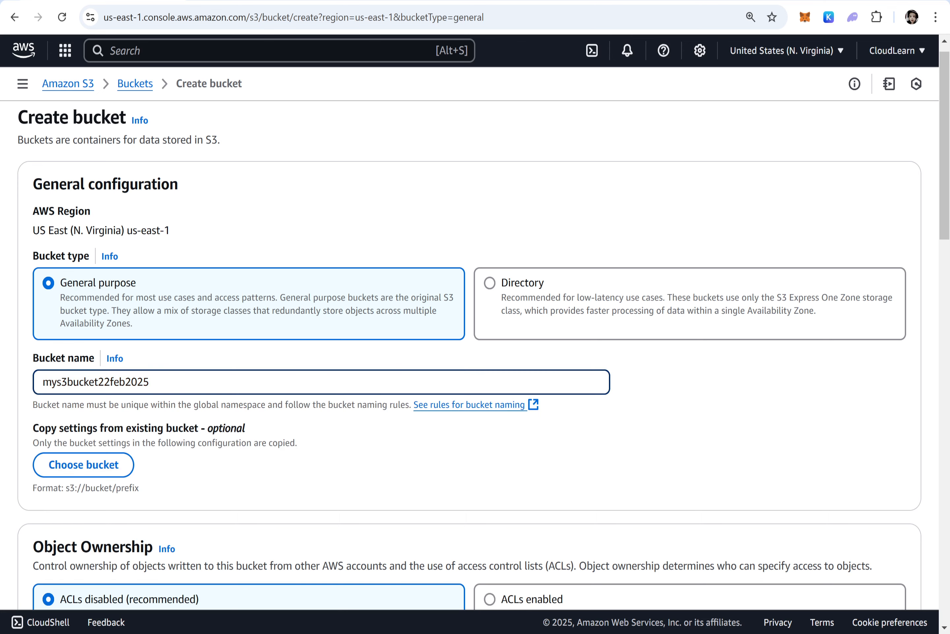
Test ending the bucket name with a dash or period, then remove the trailing character
type("-")
key("BackSpace")
type("-")
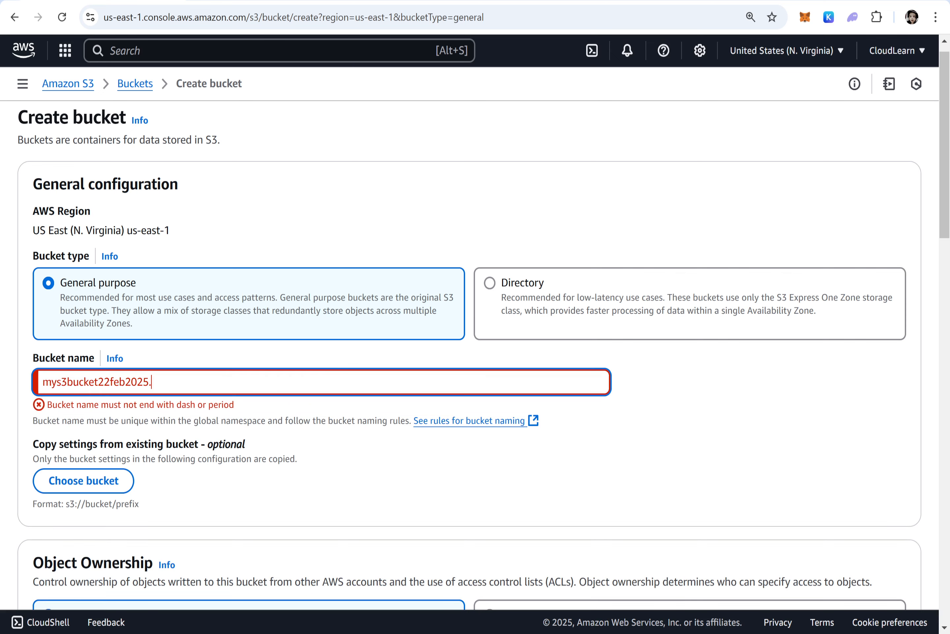
key("BackSpace")
type("-")
key("BackSpace")
key("alt+Tab")
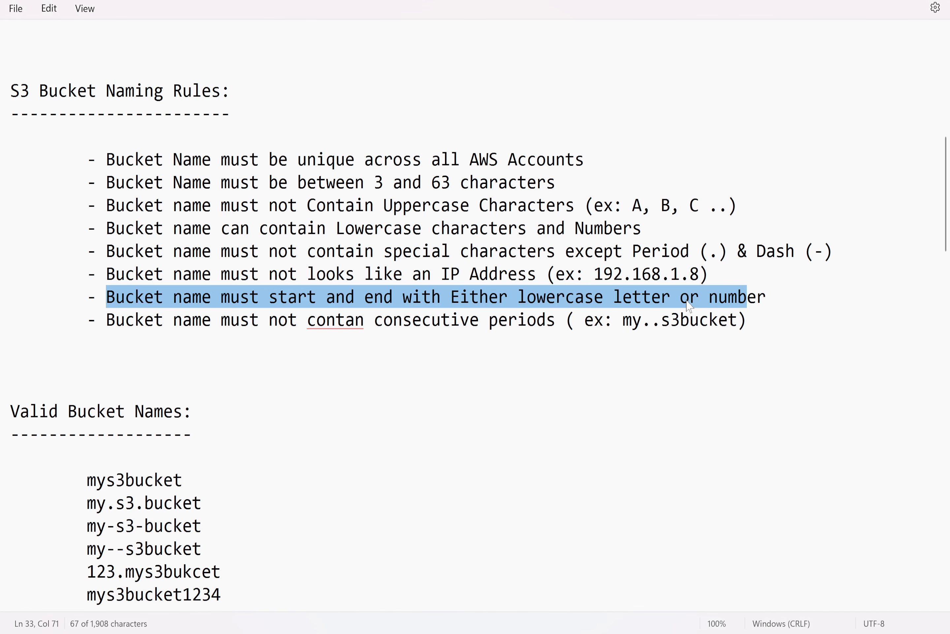
Highlight the rule that bucket names must not contain consecutive periods in the notes
key("Down")
key("shift+Down")
key("shift+Down")
key("alt+Tab")
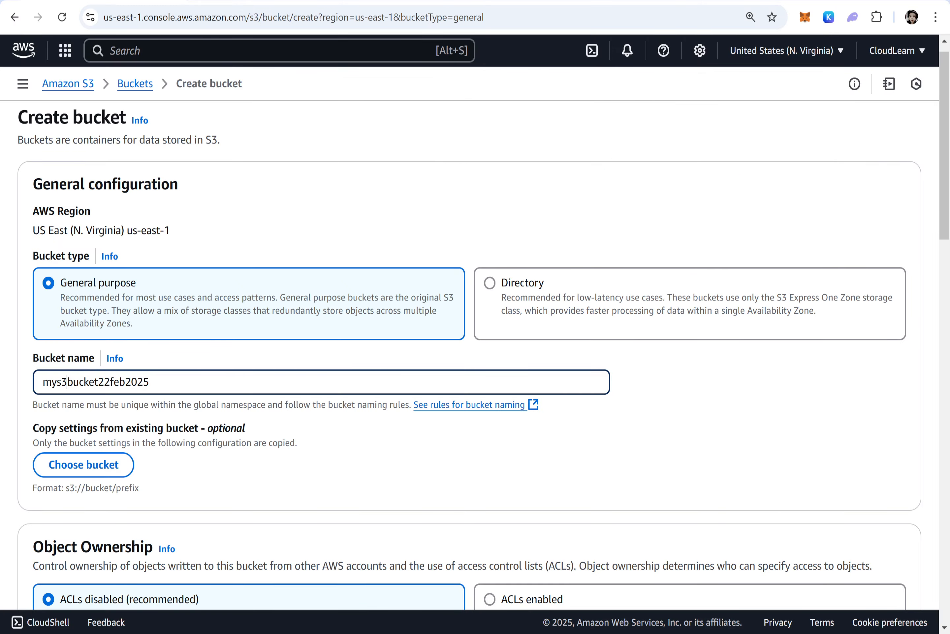
Insert two consecutive periods after mys3 in the bucket name to test the rule, then delete them
type("..")
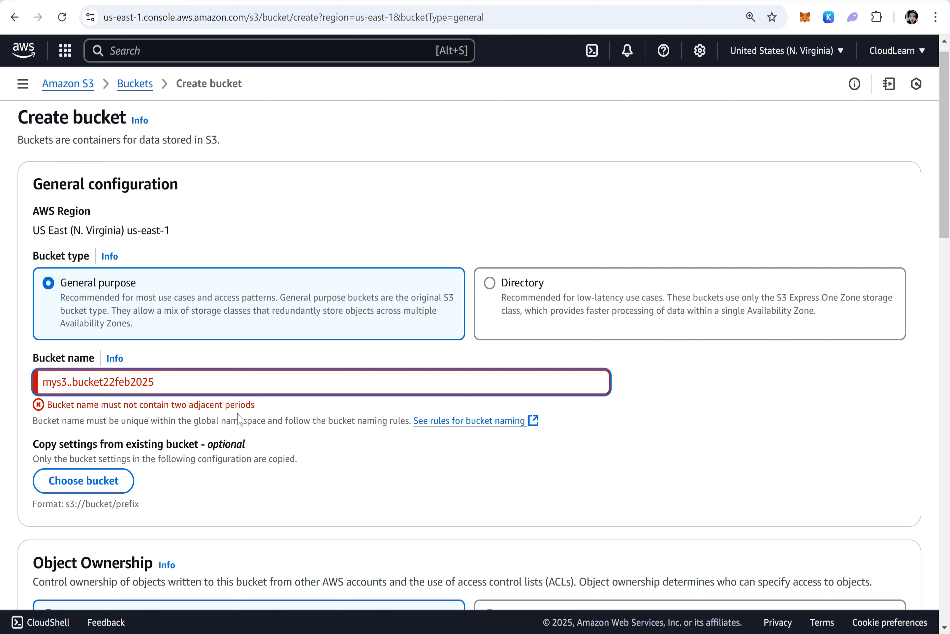
key("BackSpace")
key("BackSpace")
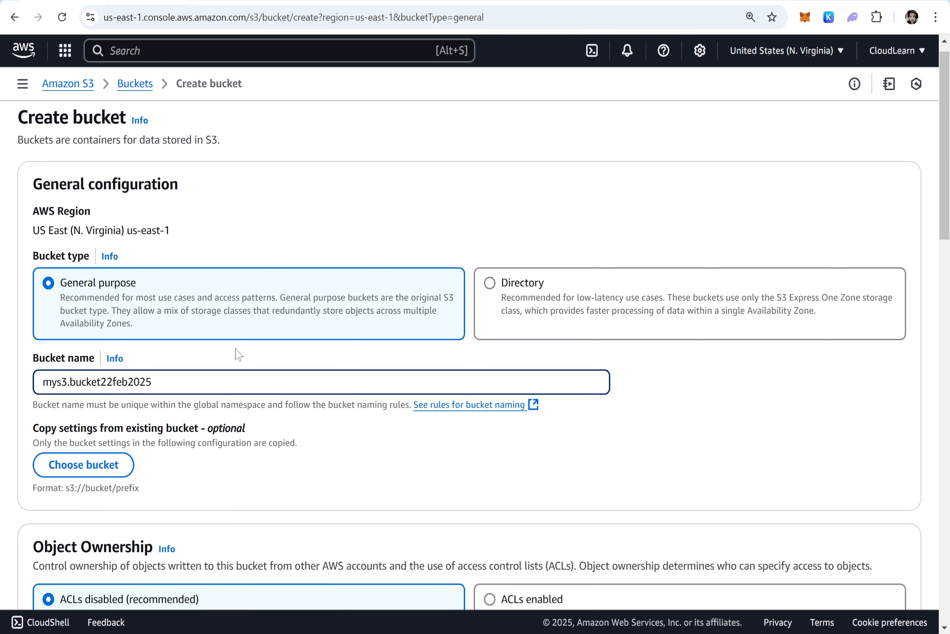
Insert two consecutive dashes after mys3 in the bucket name, then delete them
type("--")
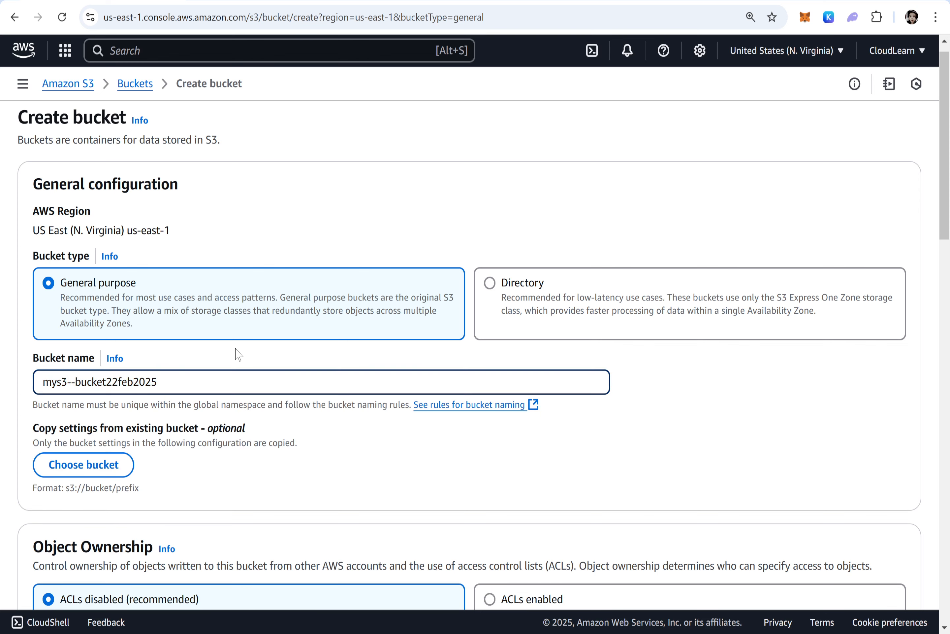
key("BackSpace")
key("BackSpace")
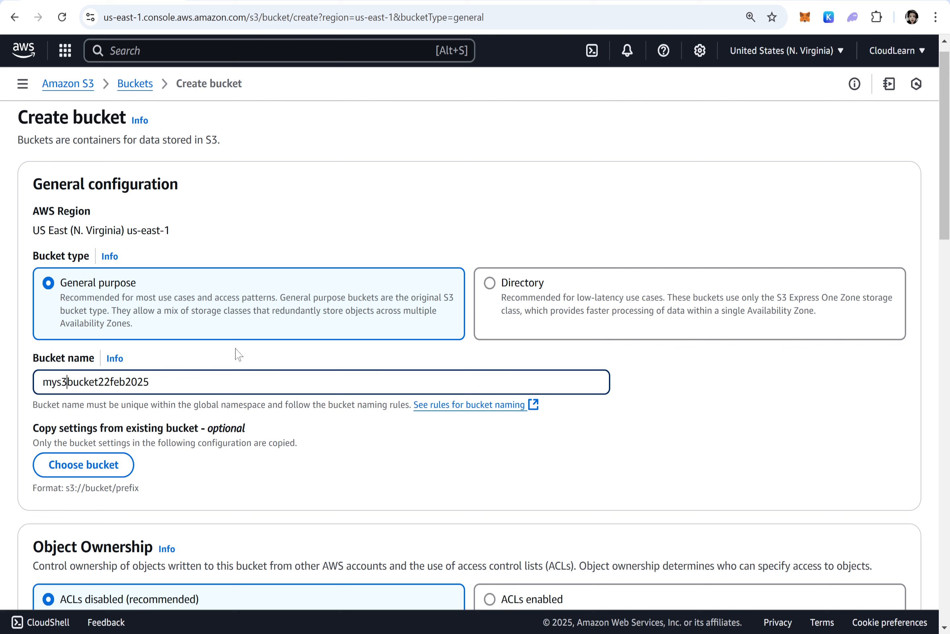
Try single periods inside the bucket name, then remove them to restore mys3bucket22feb2025
type(".")
key("Right")
key("Right")
key("Right")
key("Right")
key("Right")
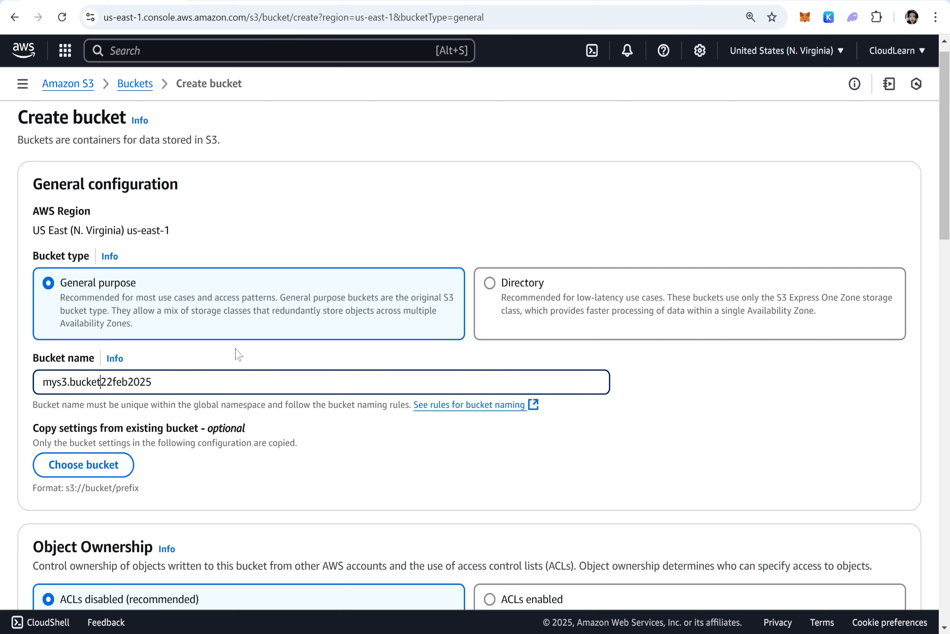
type(".")
key("BackSpace")
key("Left")
key("Left")
key("Left")
key("Left")
key("Left")
key("Left")
key("Delete")
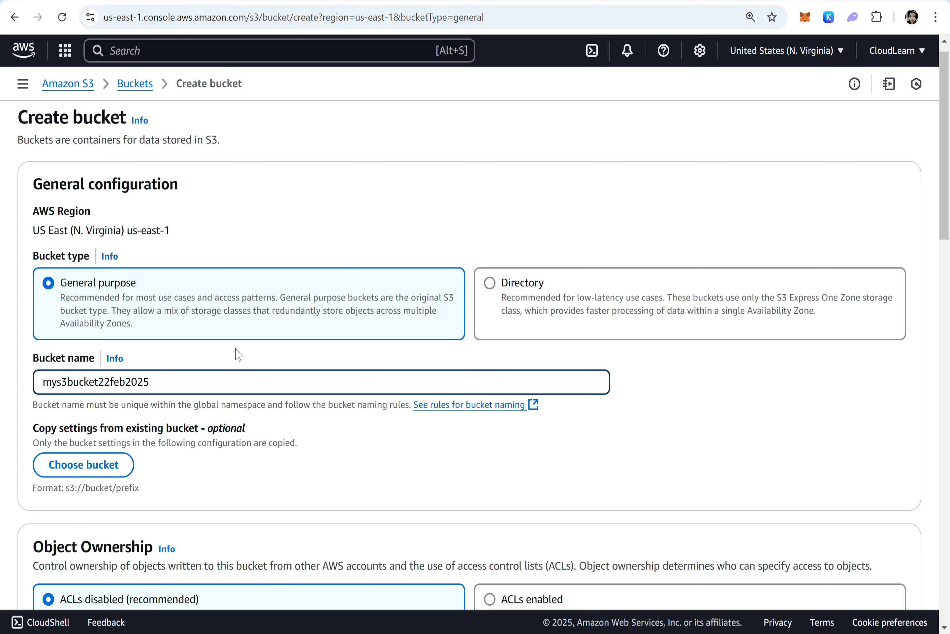
Create the bucket mys3bucket22feb2025 with the remaining default settings
scroll(295, 334, "down", 5)
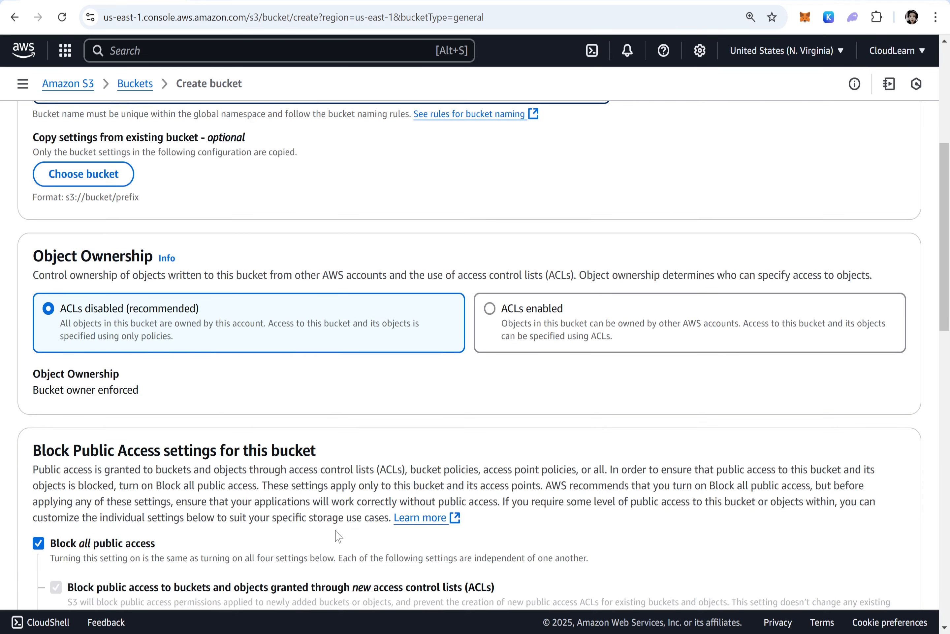
scroll(167, 404, "up", 7)
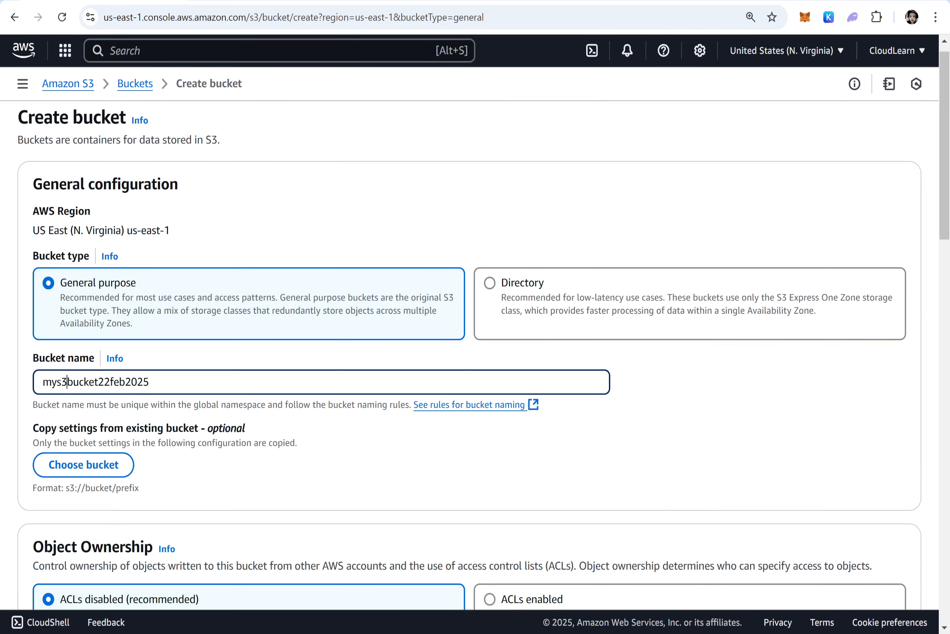
scroll(168, 405, "down", 6)
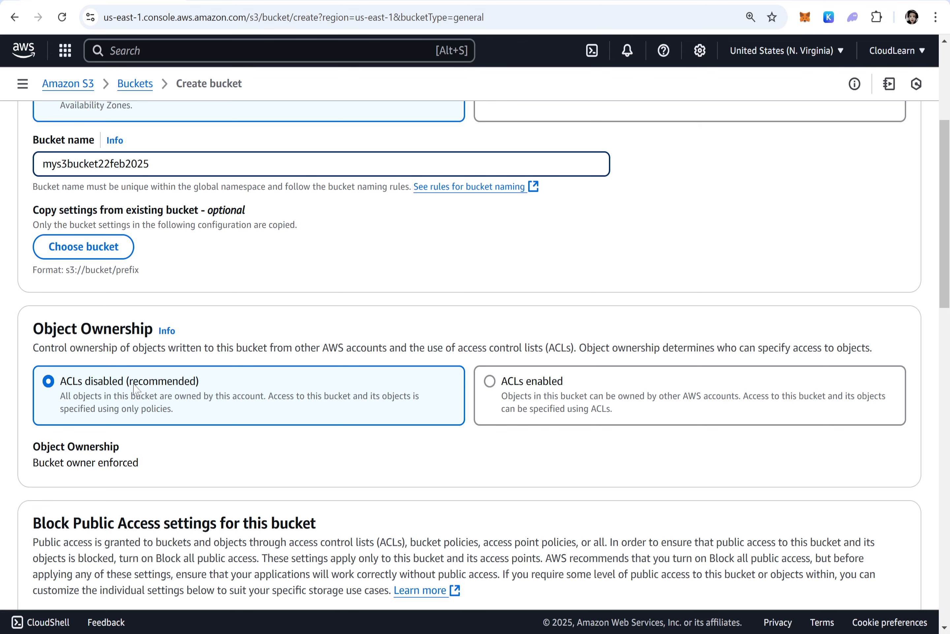
scroll(195, 390, "down", 5)
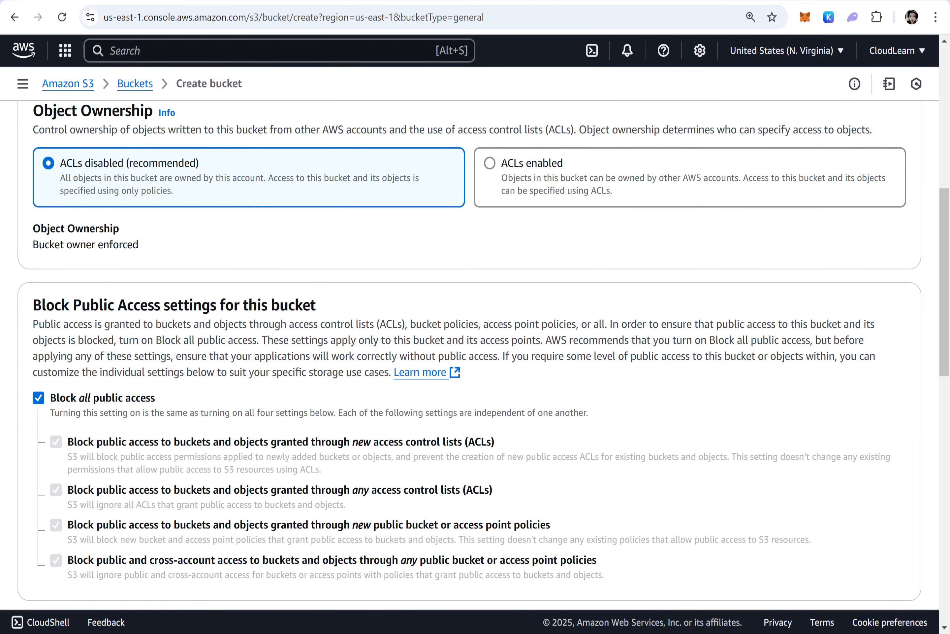
scroll(530, 368, "down", 1)
scroll(533, 374, "down", 5)
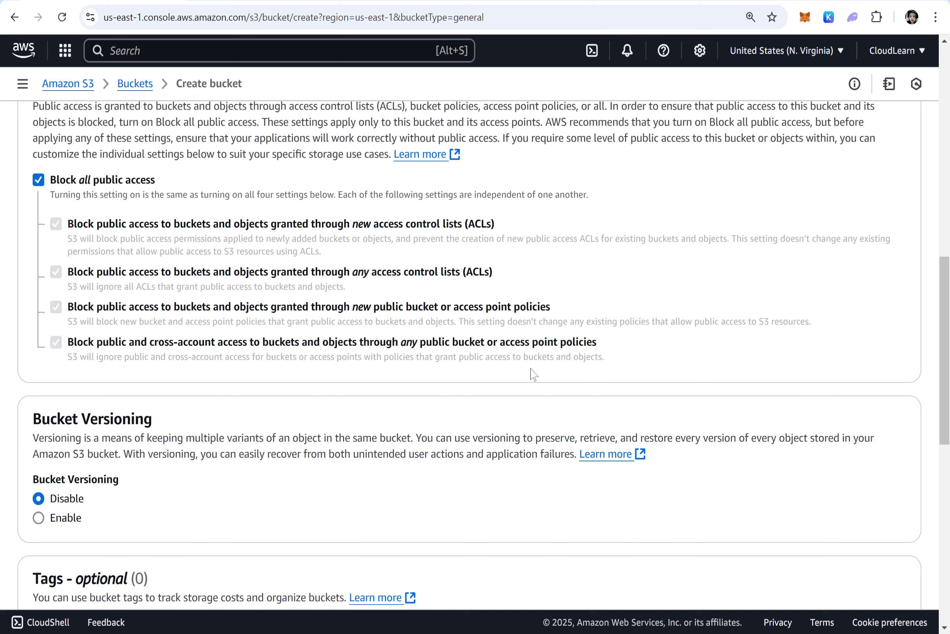
scroll(532, 375, "down", 15)
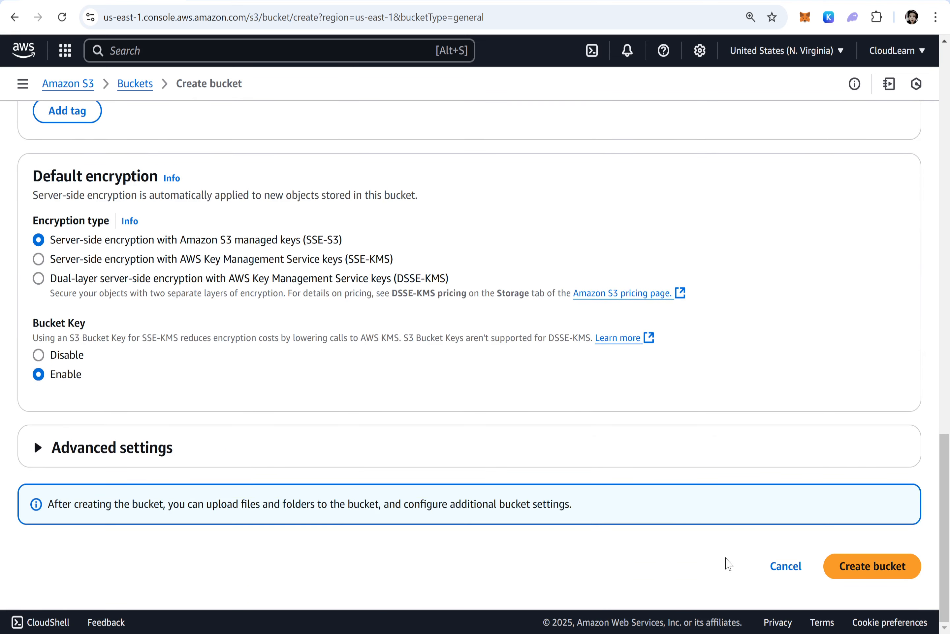
left_click(873, 577)
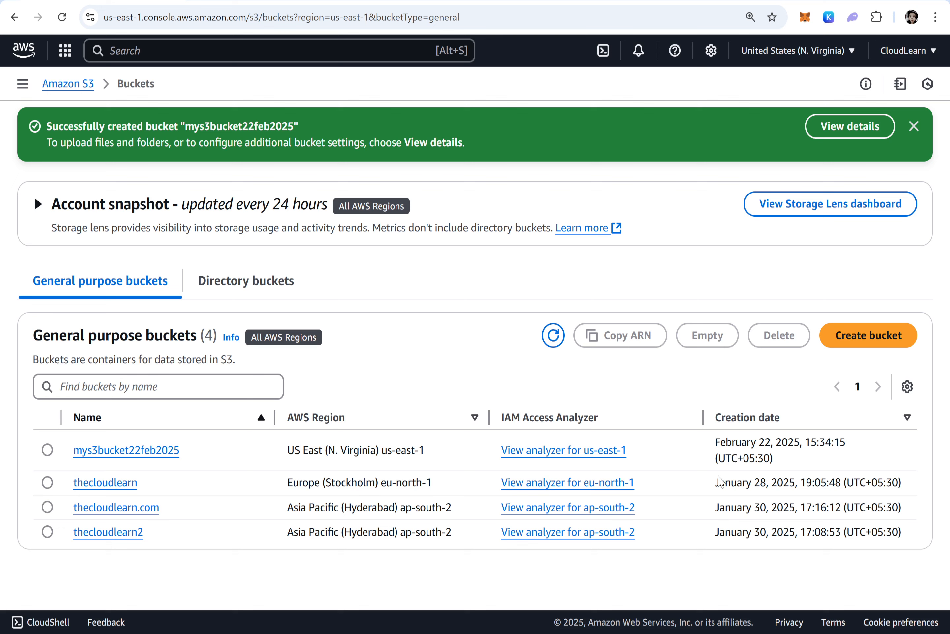
Add a second task to the notes: 2. Upload any object into the S3 bucket with all default options
mouse_move(677, 633)
left_click(747, 565)
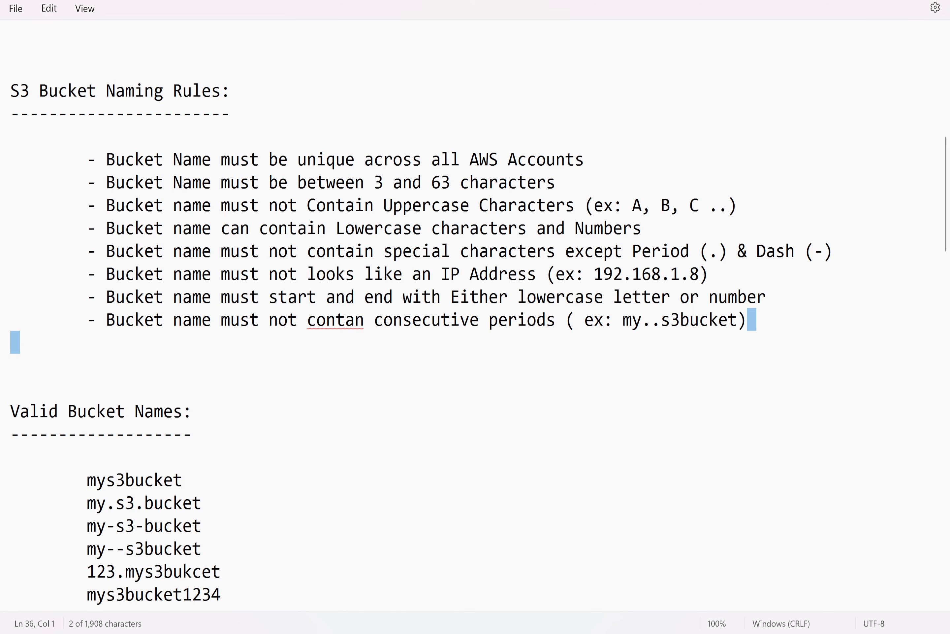
scroll(371, 420, "down", 8)
scroll(370, 420, "down", 3)
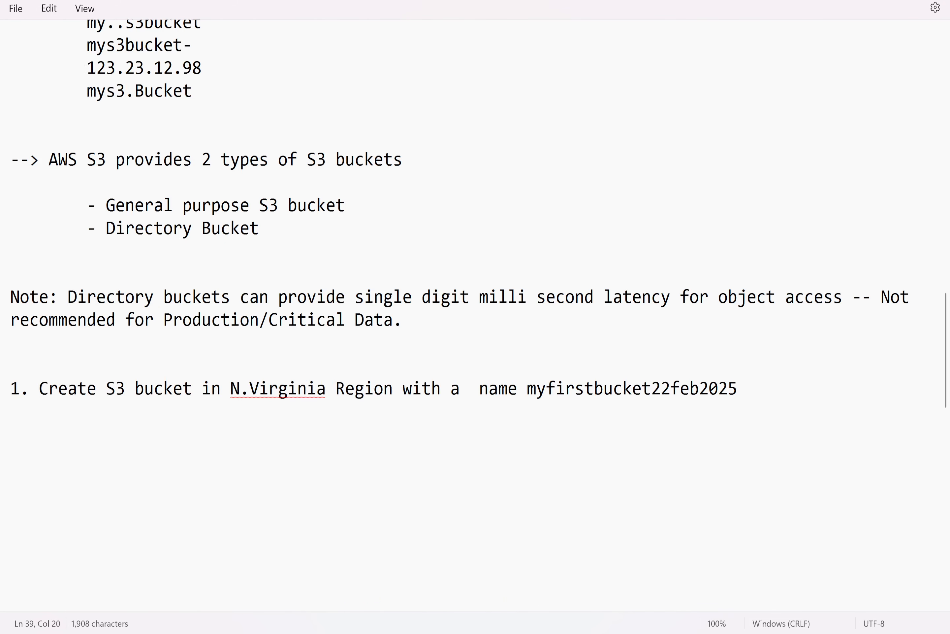
left_click(766, 397)
key("Return")
key("Return")
type("2. Upload any ")
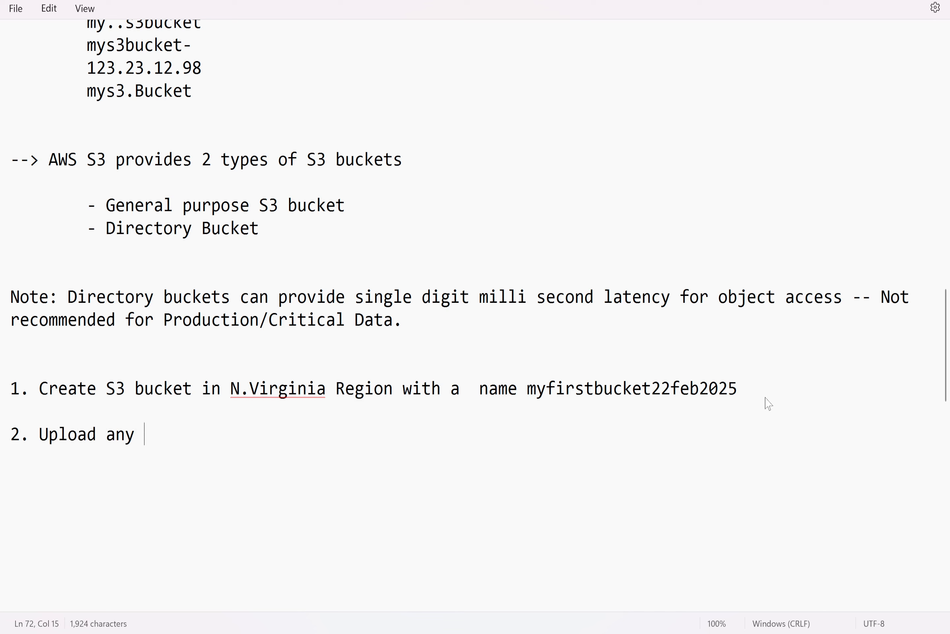
type("object into the ")
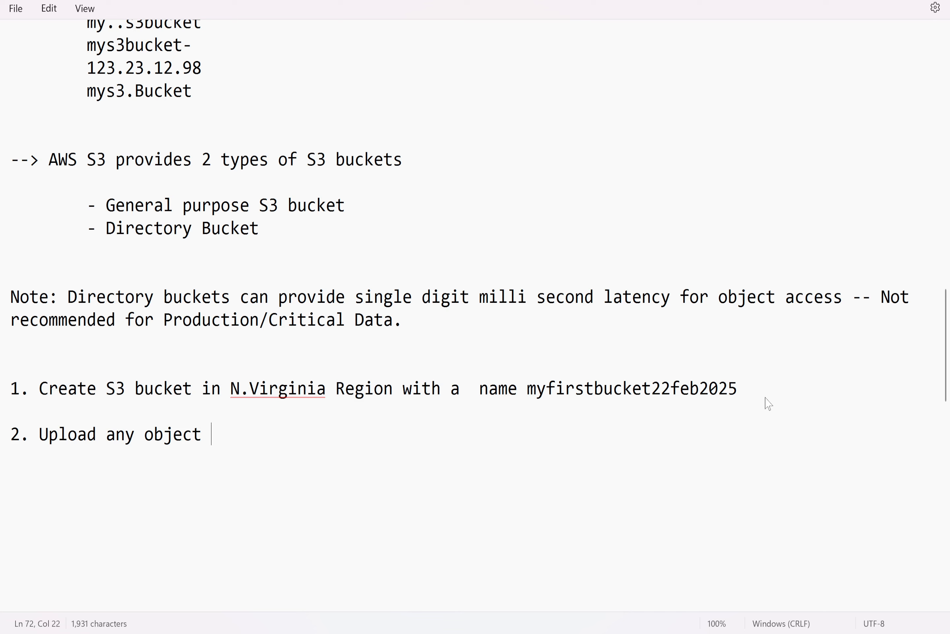
type("S3 ")
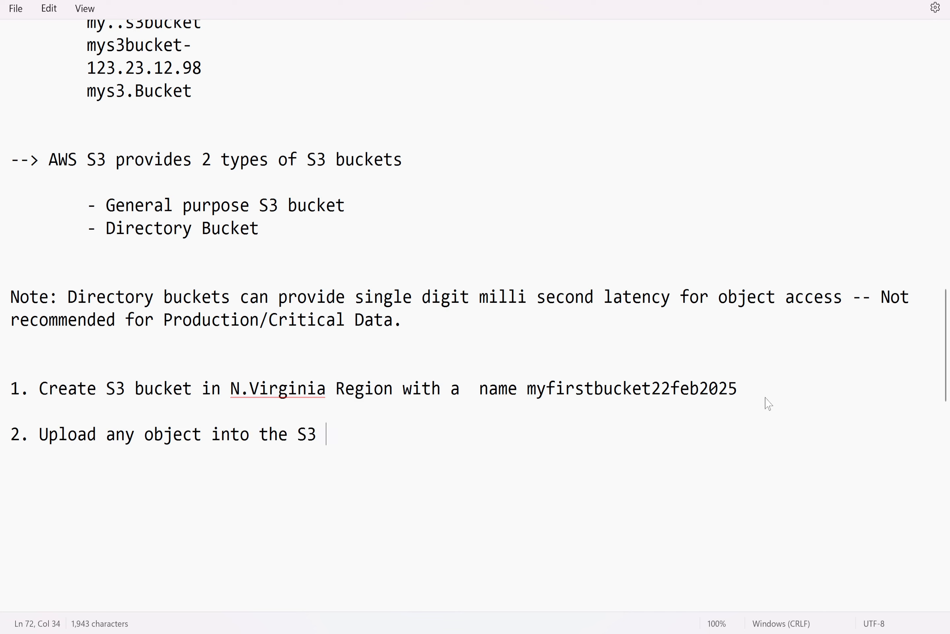
type("bucket wi")
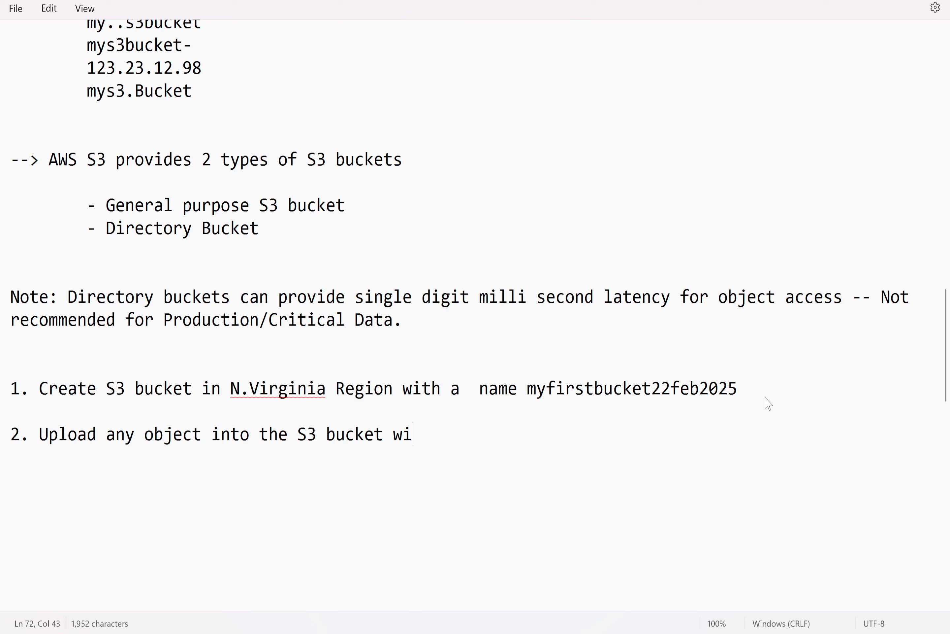
type("th all default optio")
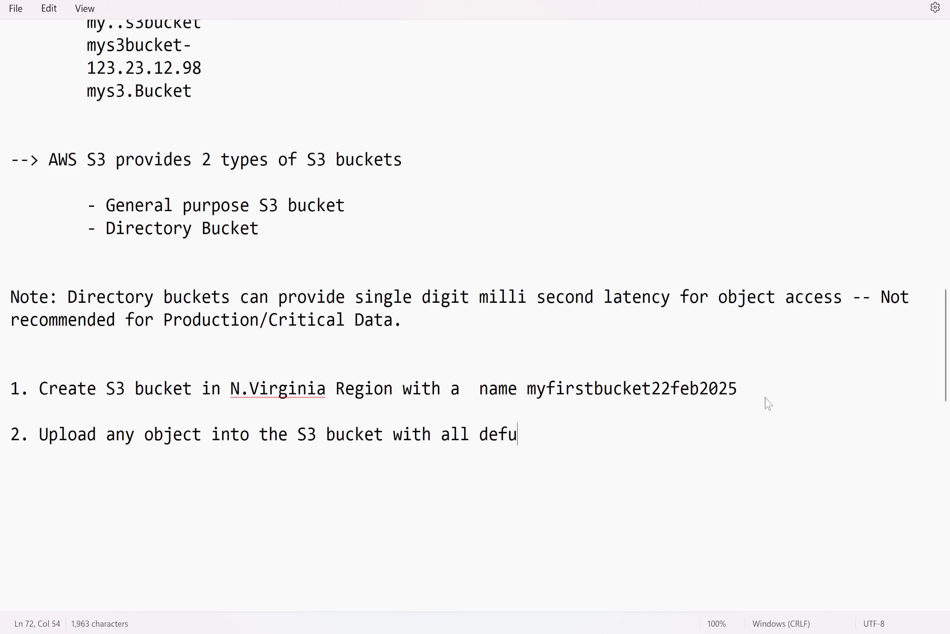
type("ns")
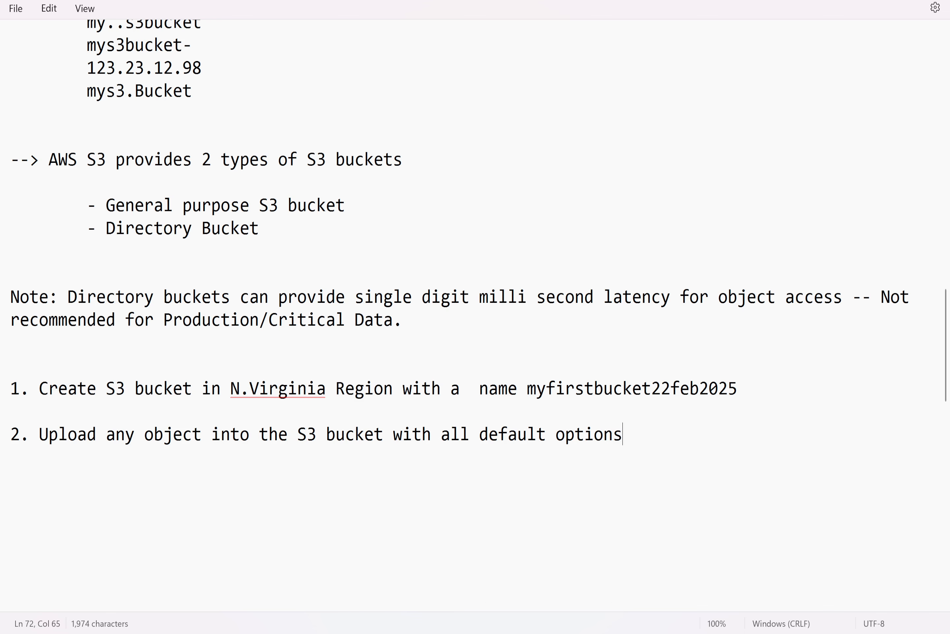
Open a new blank Notepad tab and write My First file for S3 bucket
left_click(203, 0)
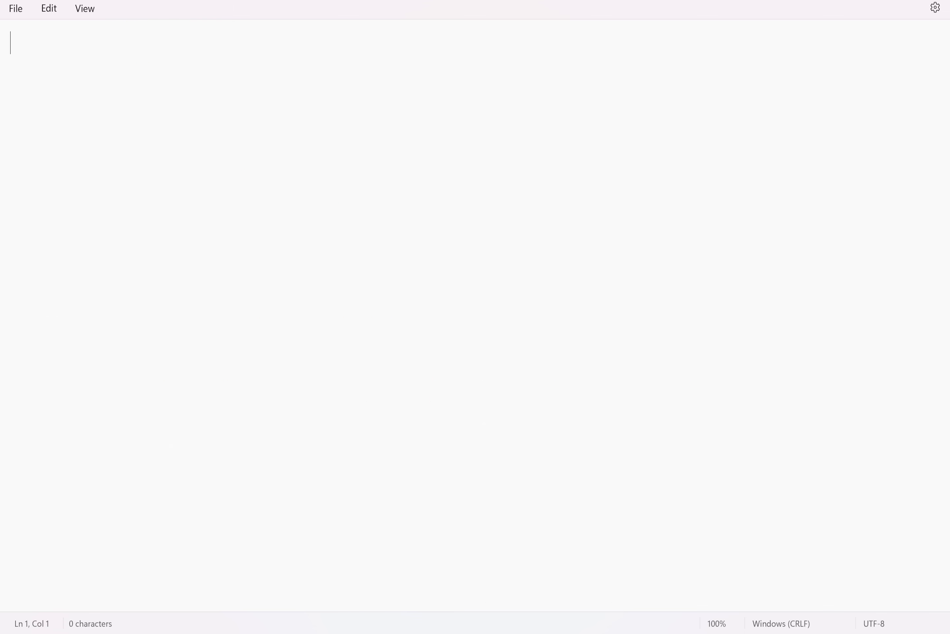
left_click_drag(204, 0, 205, 51)
double_click(421, 44)
type("My First ")
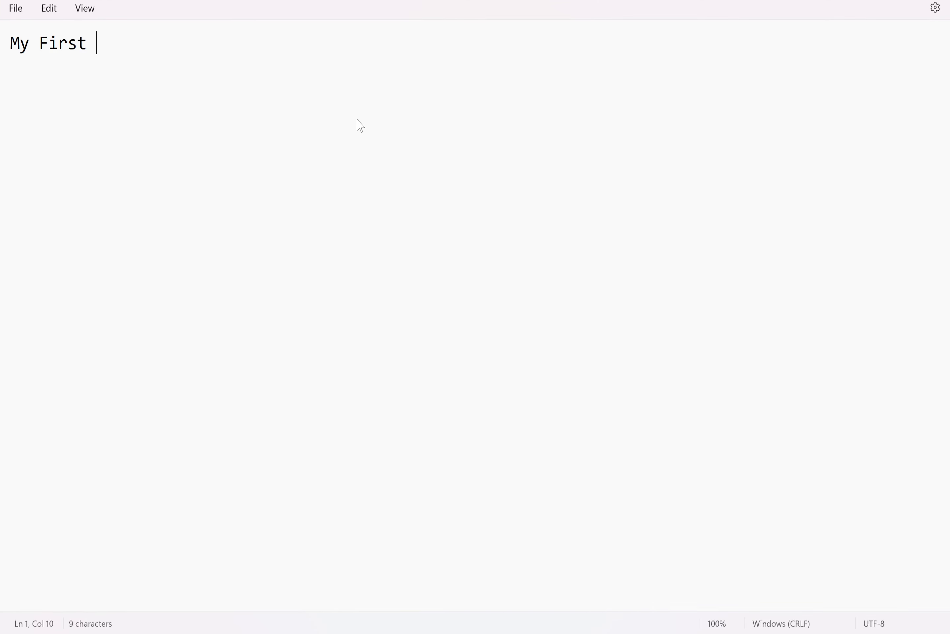
type("file for S3 bucket")
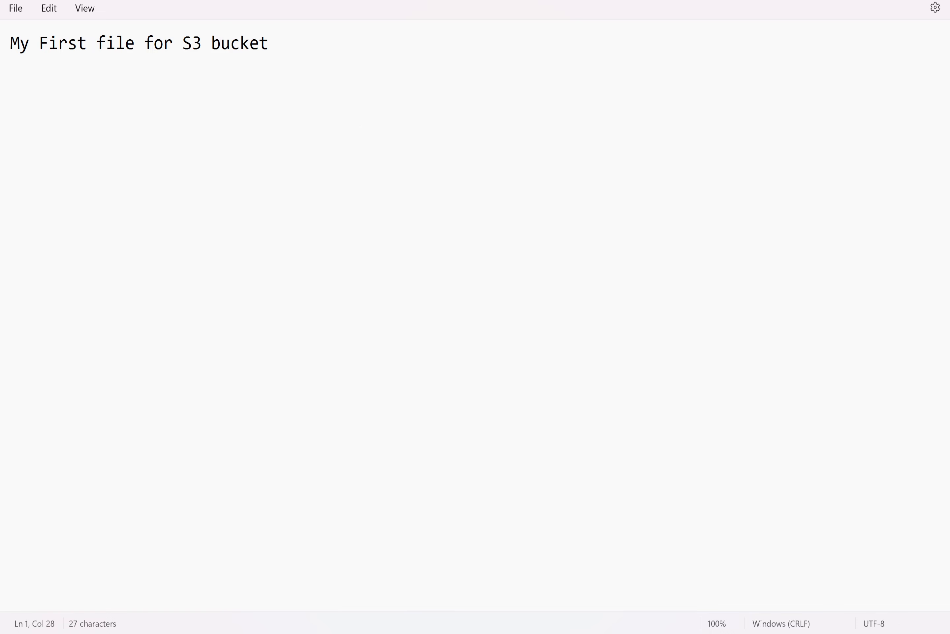
Save the new text file as test in the Class Notes folder
left_click(16, 8)
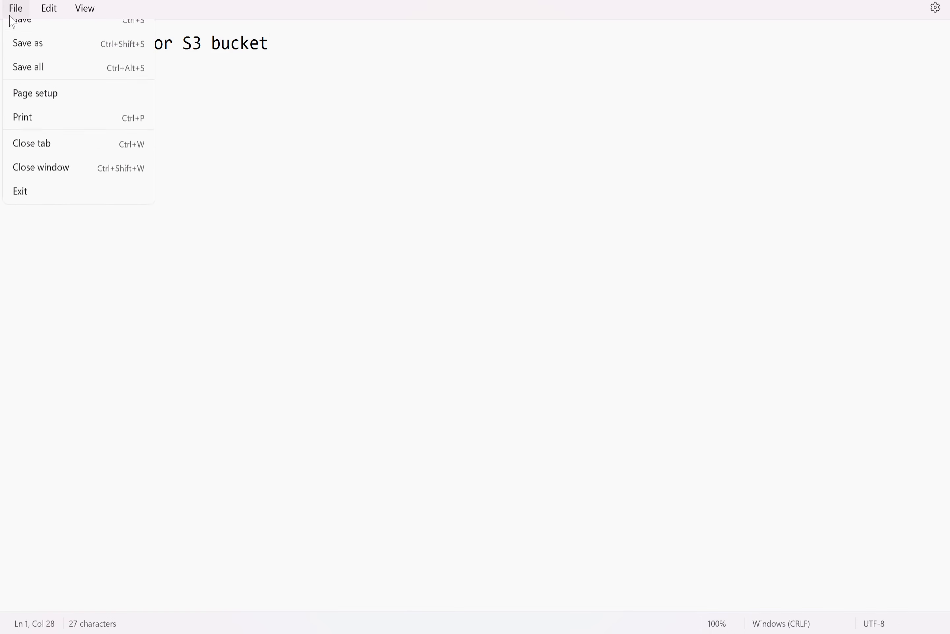
left_click(34, 106)
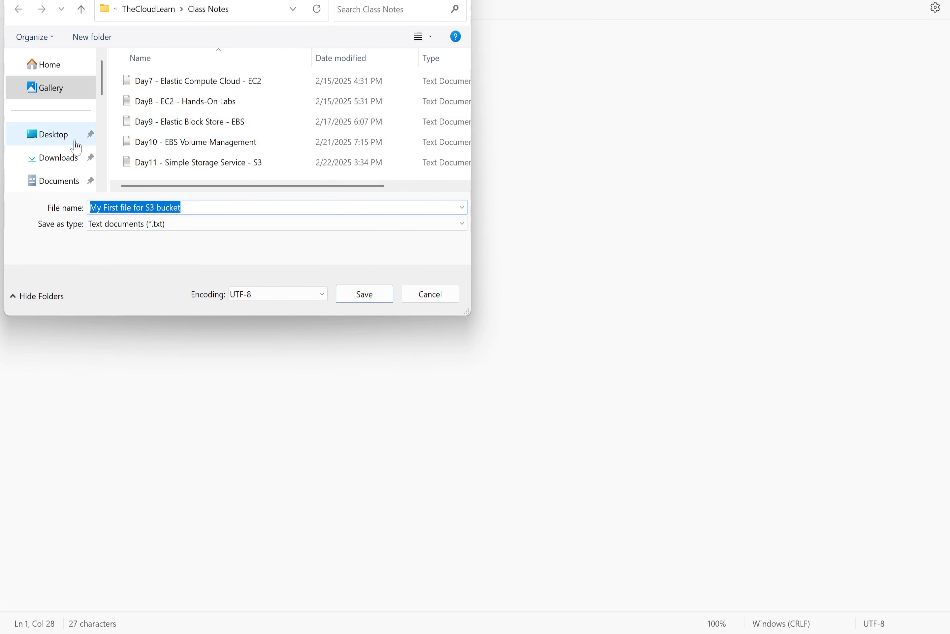
type("1")
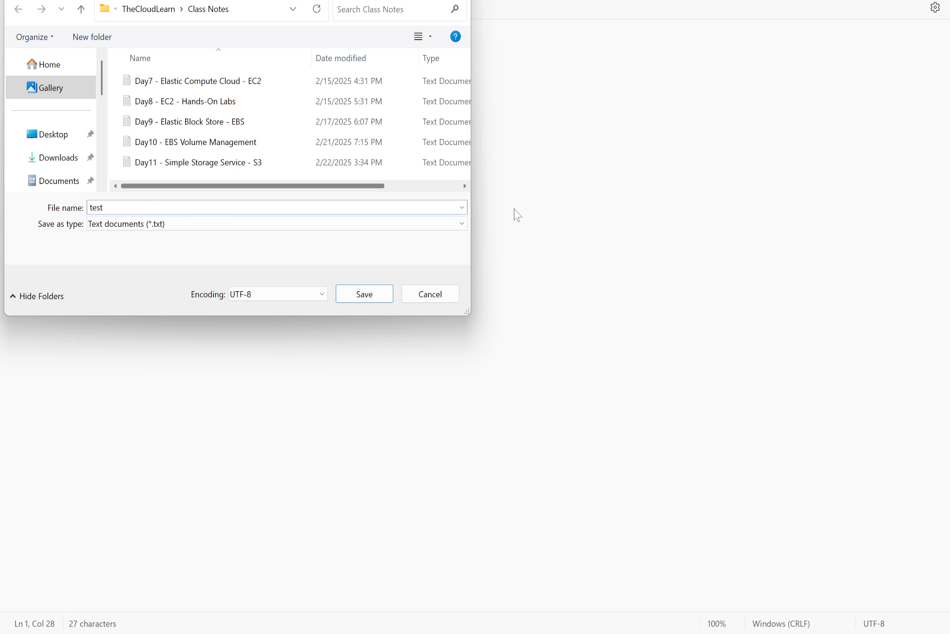
left_click(387, 298)
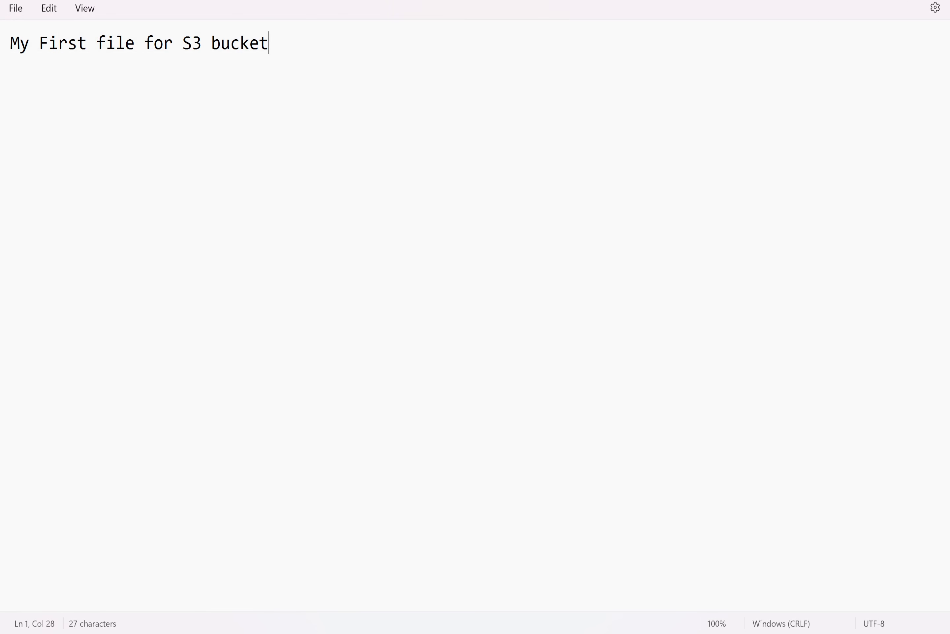
Highlight the upload task in the notes tab
left_click(902, 0)
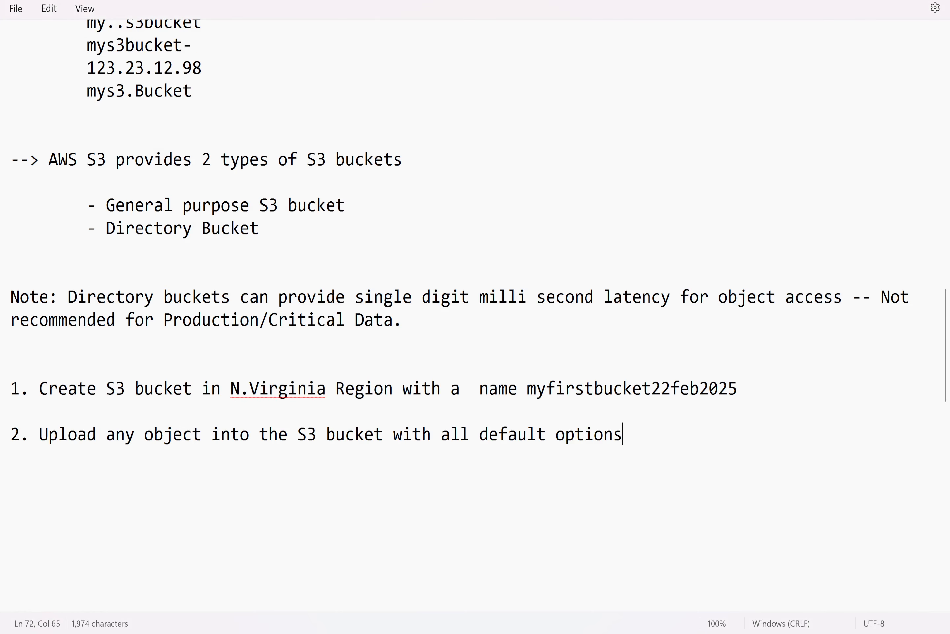
left_click_drag(622, 433, 39, 434)
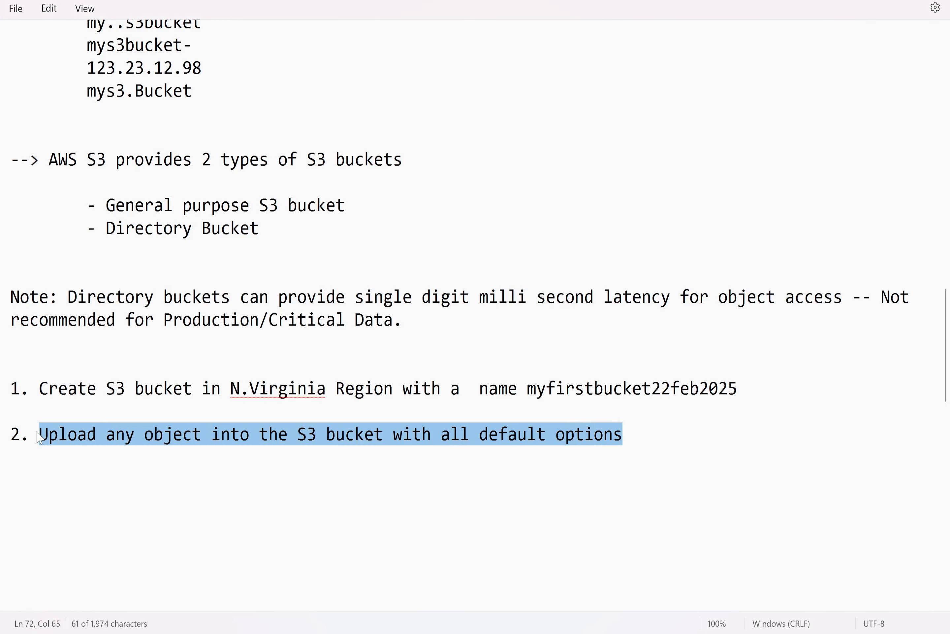
left_click(542, 248)
Switch back to Chrome showing the S3 buckets list
key("alt+Tab")
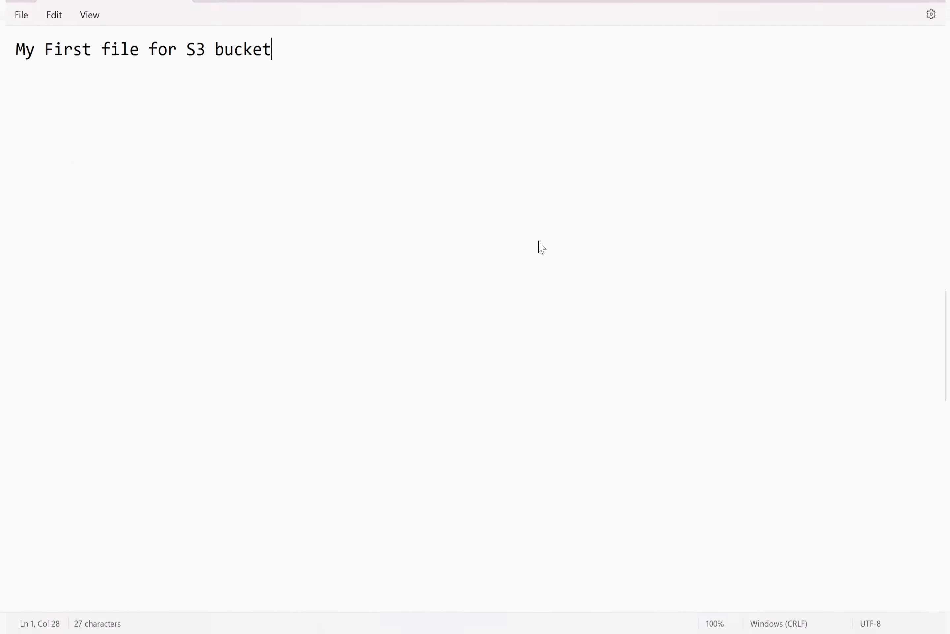
key("alt+Tab")
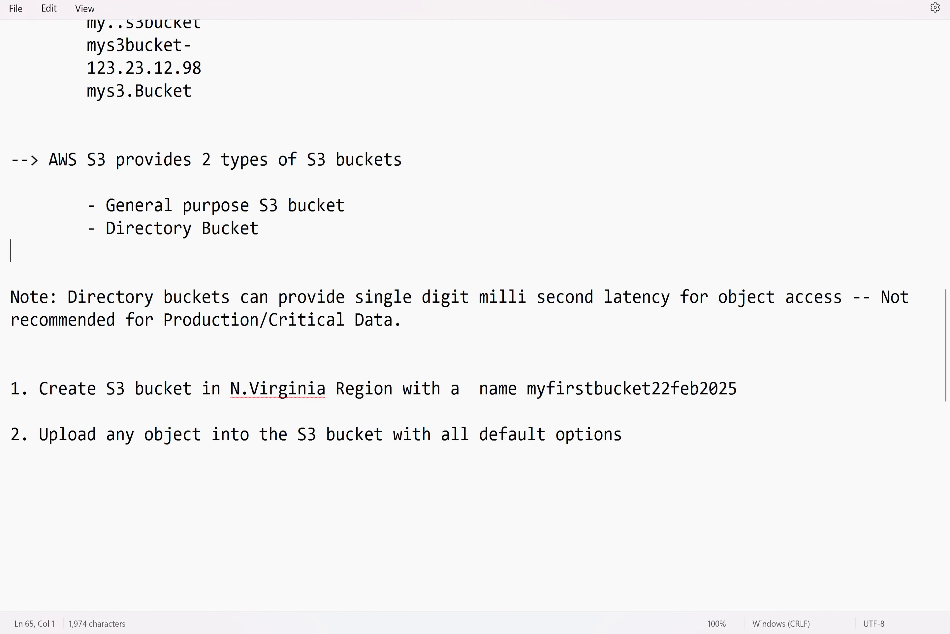
key("alt+Tab")
key("alt+Tab")
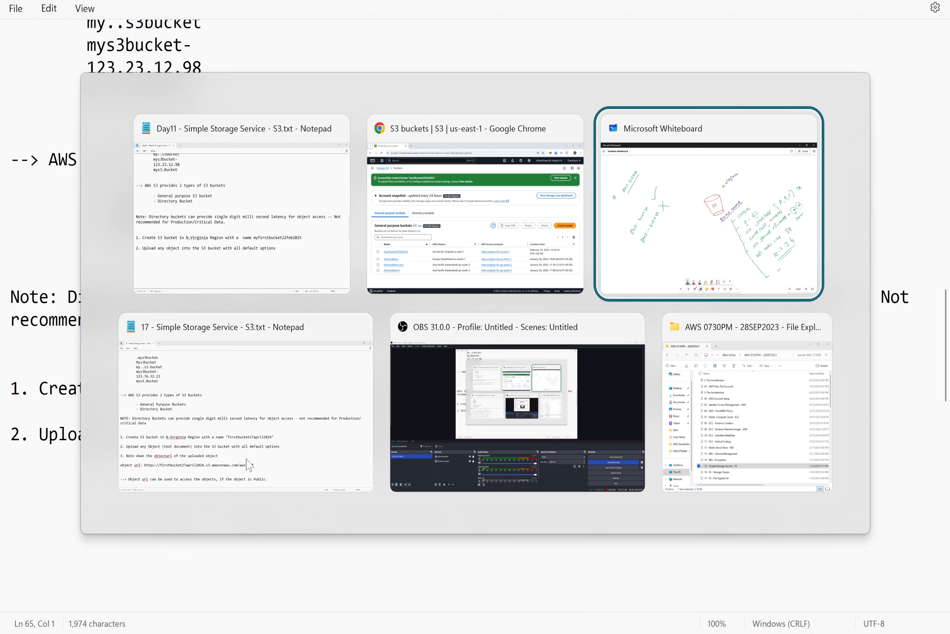
left_click(440, 207)
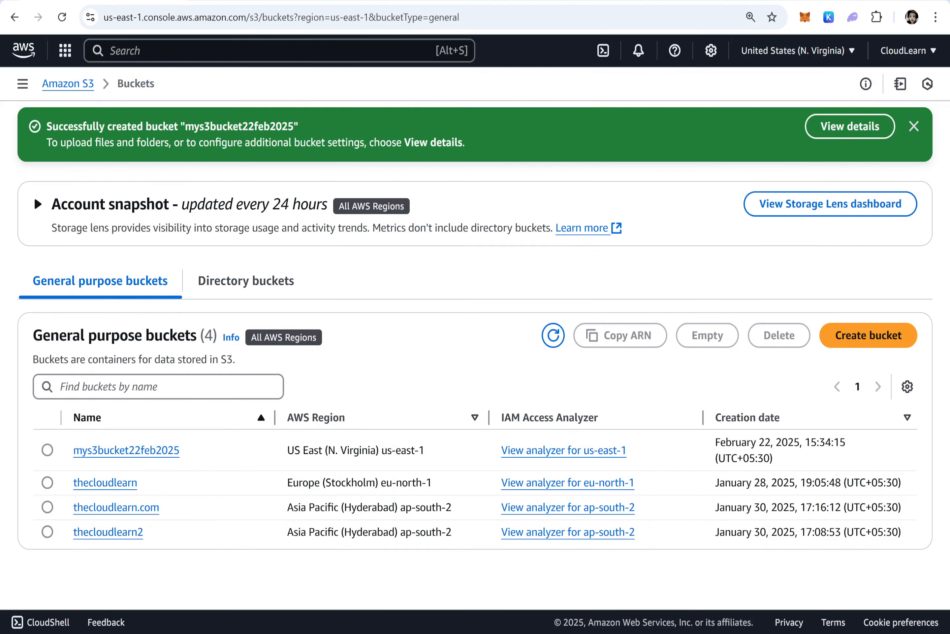
Open the mys3bucket22feb2025 bucket from the general purpose buckets list
left_click(83, 86)
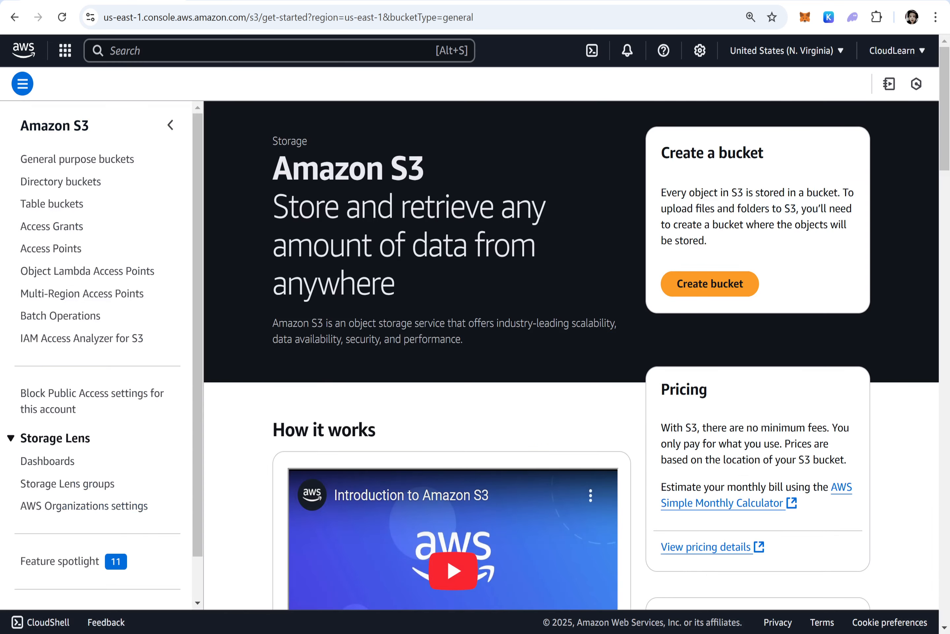
left_click(70, 163)
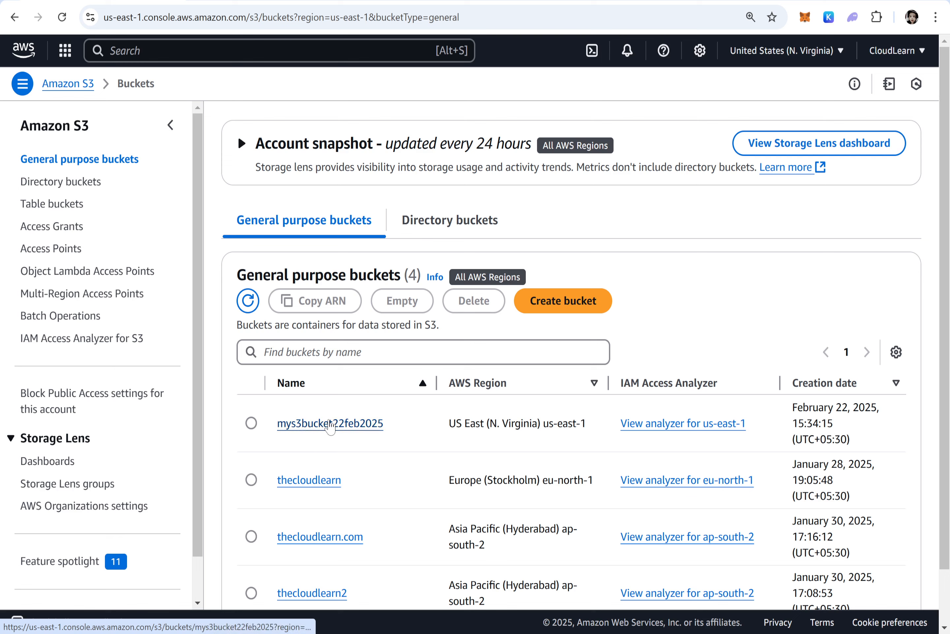
left_click(343, 423)
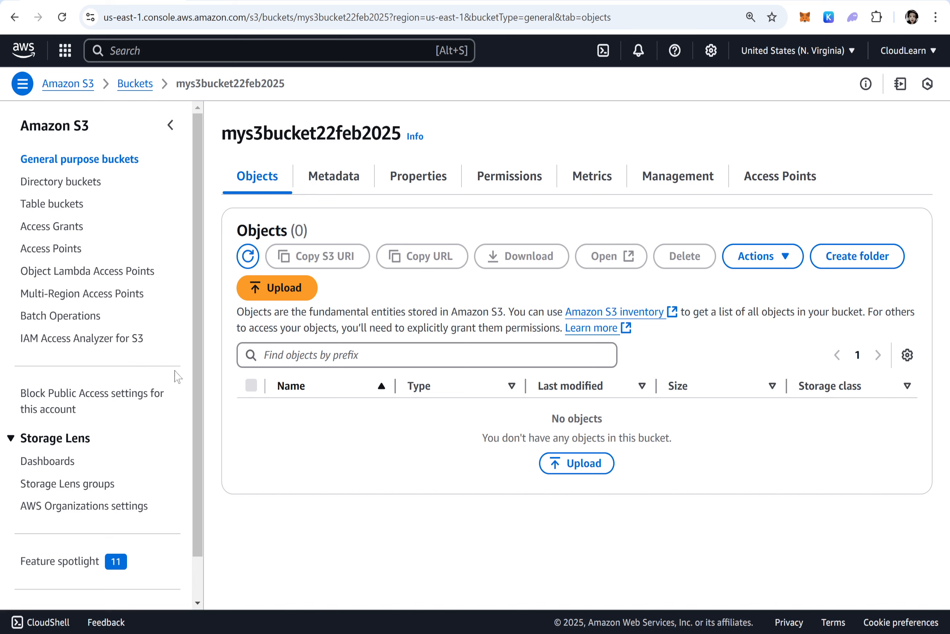
Start an upload and add the test file from the Class Notes folder to the upload list
left_click(282, 298)
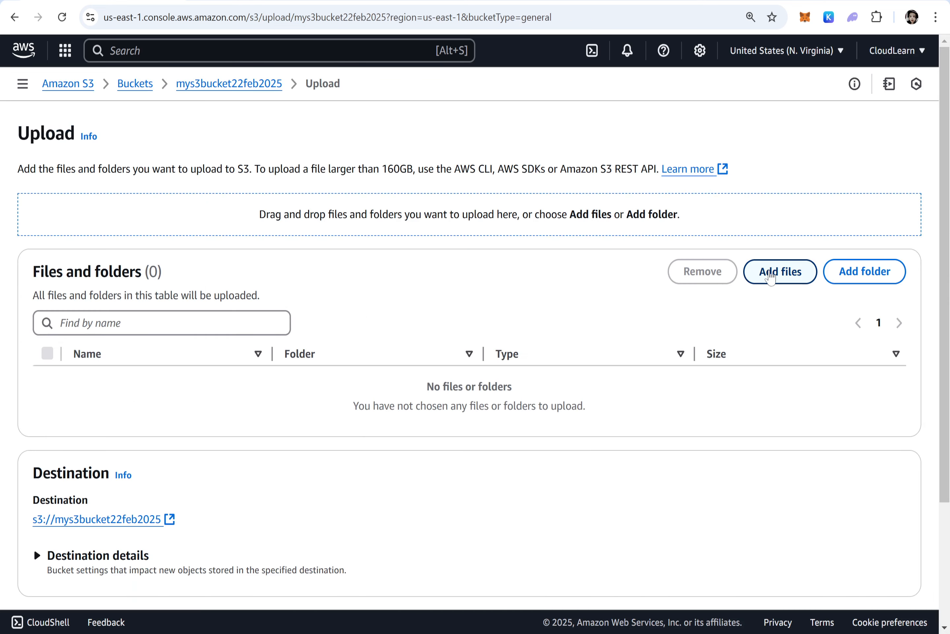
left_click(793, 281)
left_click(58, 157)
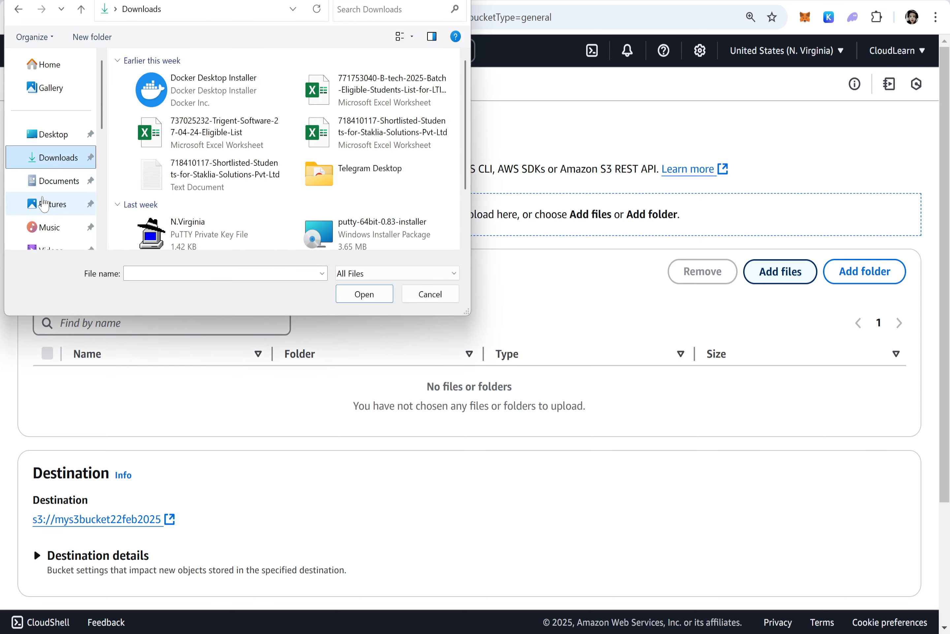
left_click(53, 203)
scroll(57, 198, "down", 3)
scroll(57, 198, "down", 3)
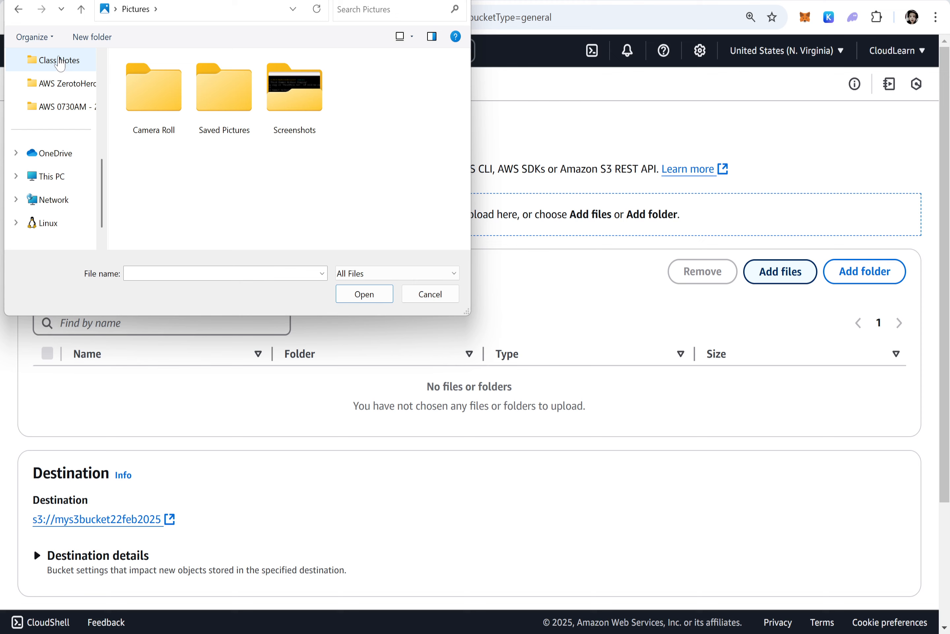
left_click(59, 61)
scroll(200, 154, "down", 1)
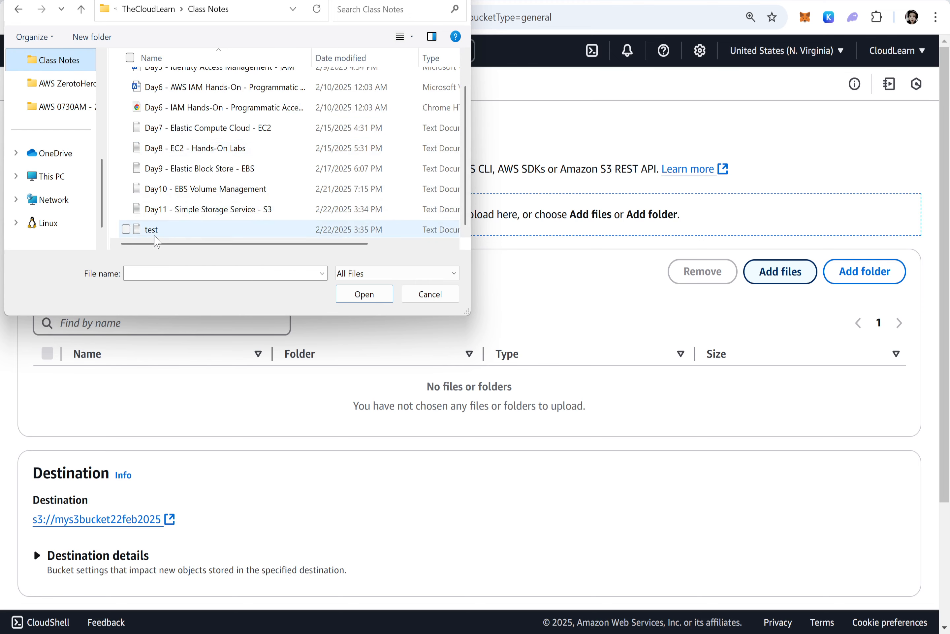
left_click(154, 233)
left_click(364, 295)
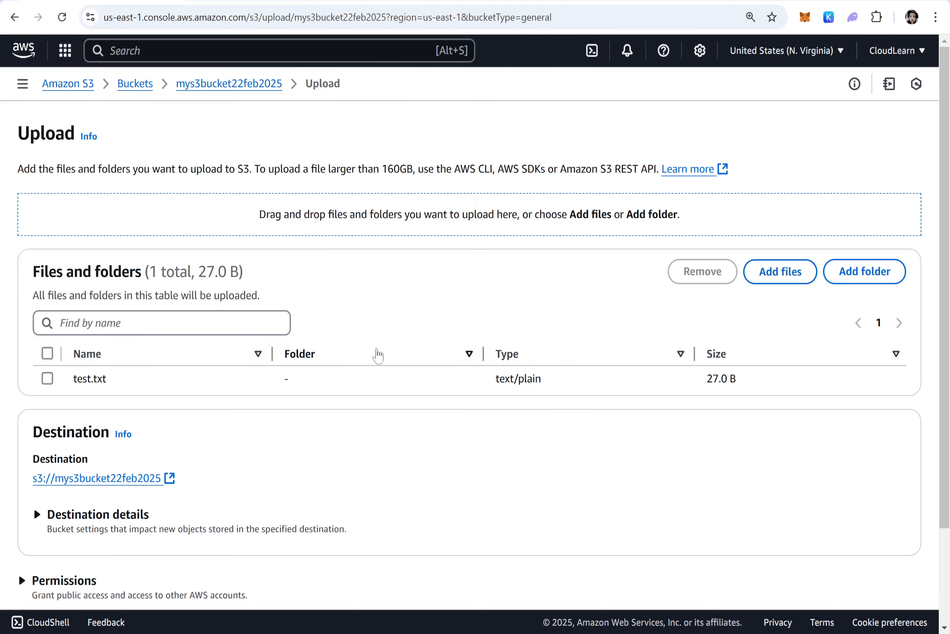
Upload test.txt with the default options and close the upload status page
left_click_drag(125, 384, 77, 379)
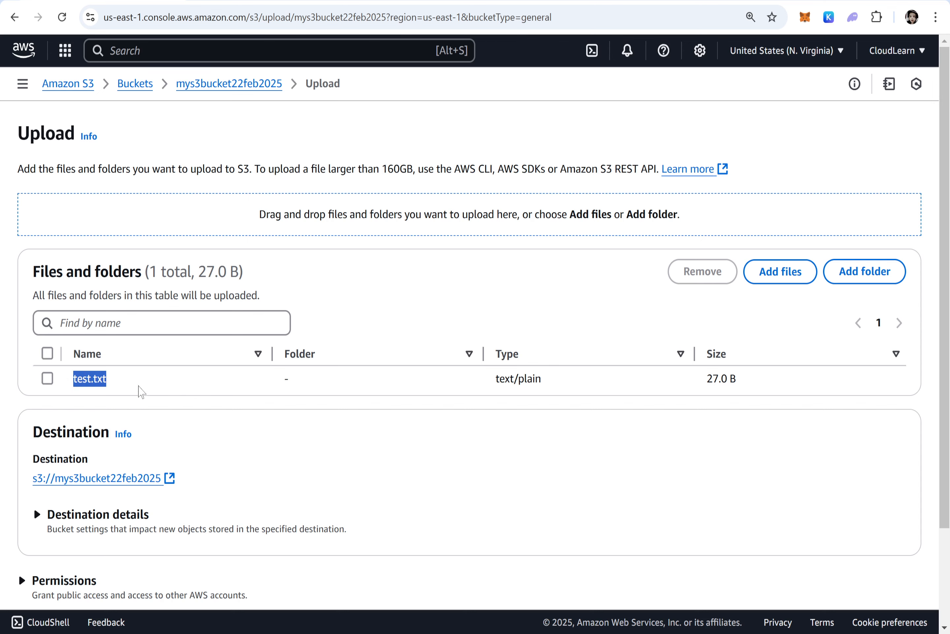
scroll(141, 391, "down", 3)
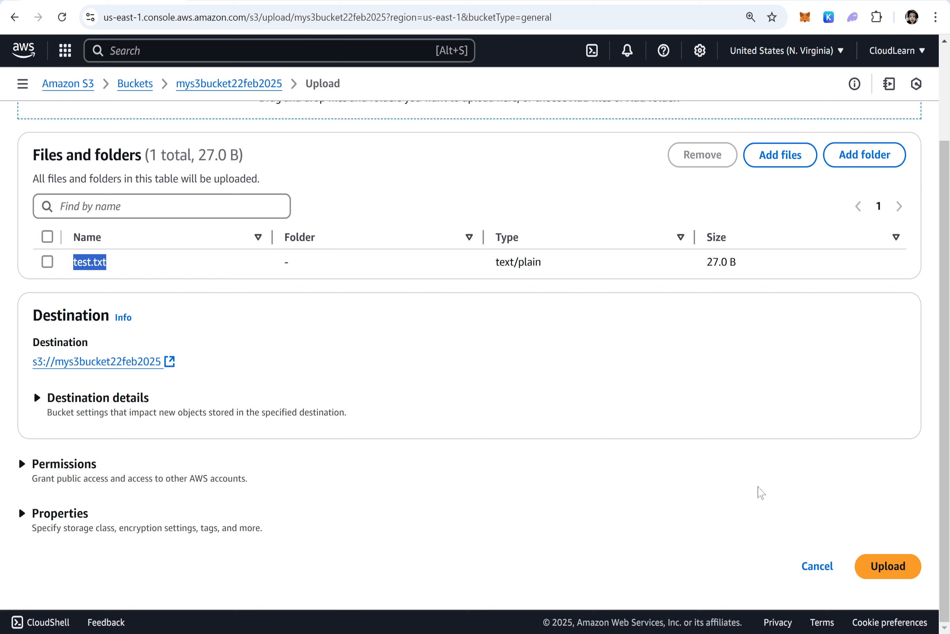
left_click(902, 574)
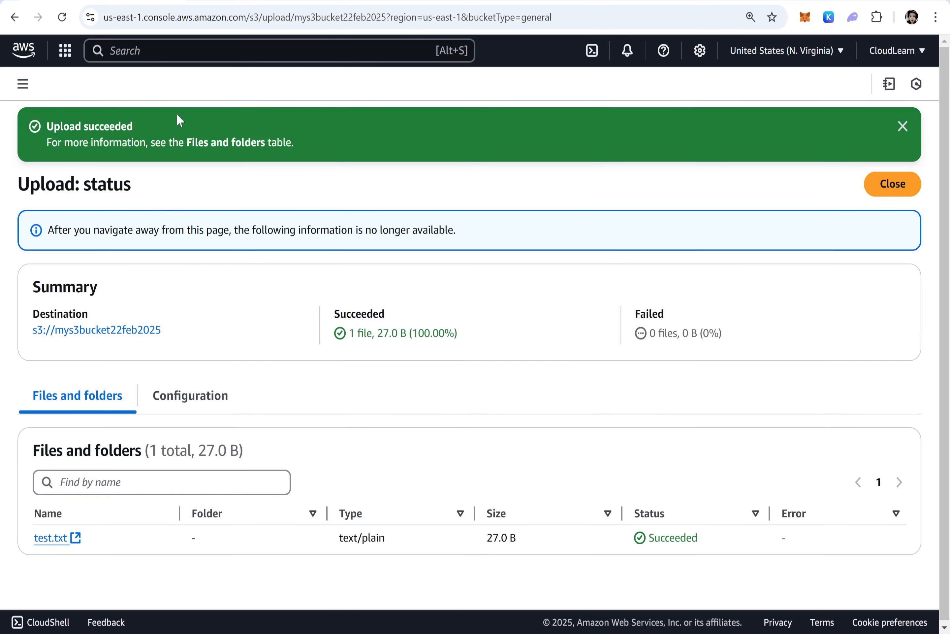
left_click(880, 189)
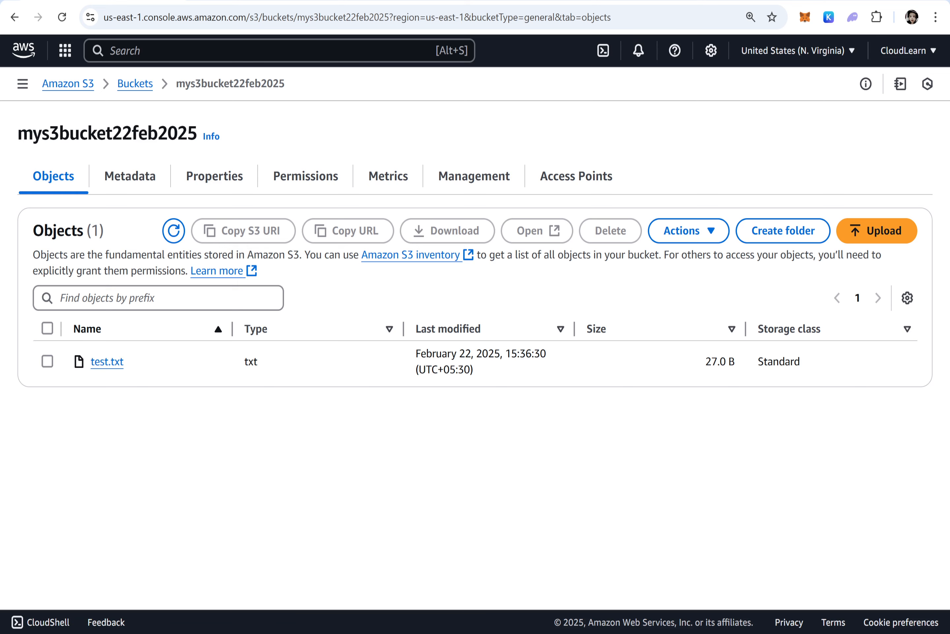
Add task line "3. Note Down the object url." below the upload task in the notes
key("alt+Tab")
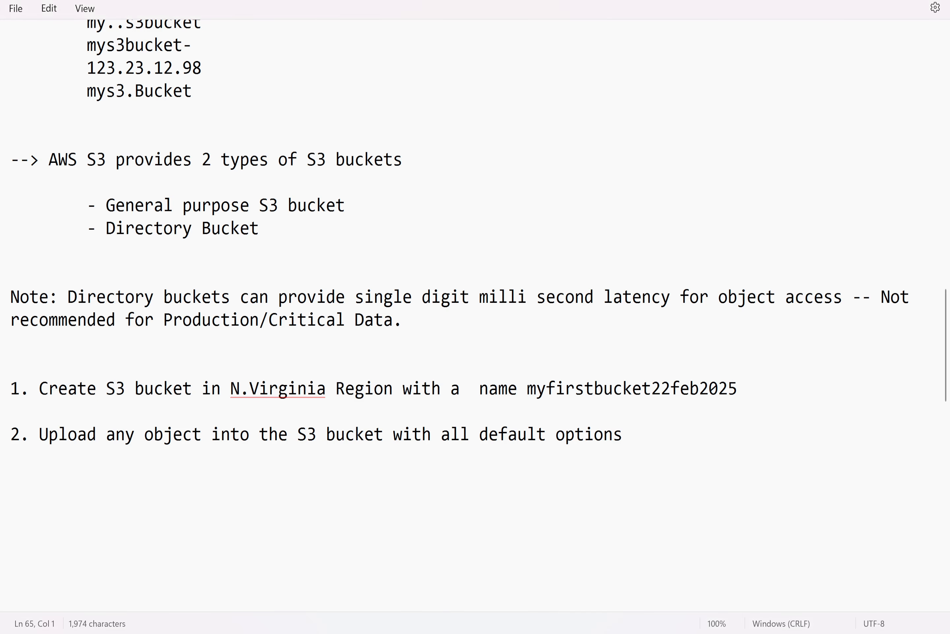
left_click(643, 442)
key("Return")
type("3. Note D")
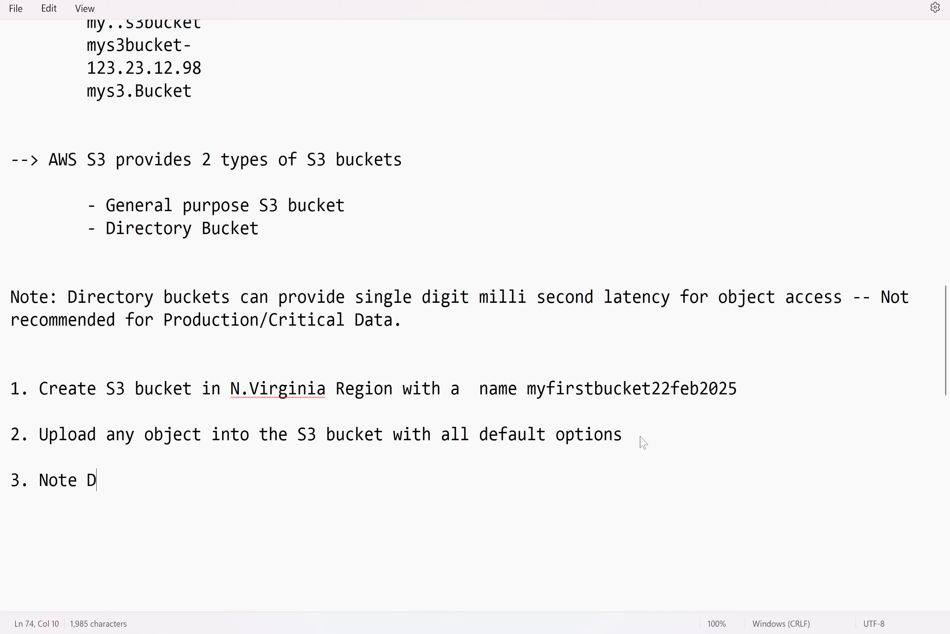
type("own the object")
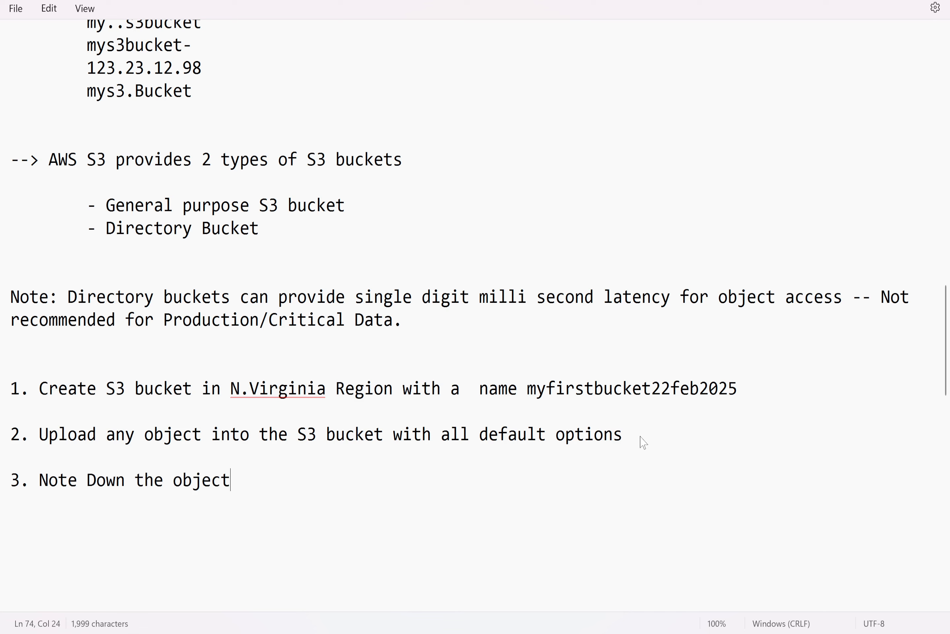
type(" url.")
key("Return")
key("Return")
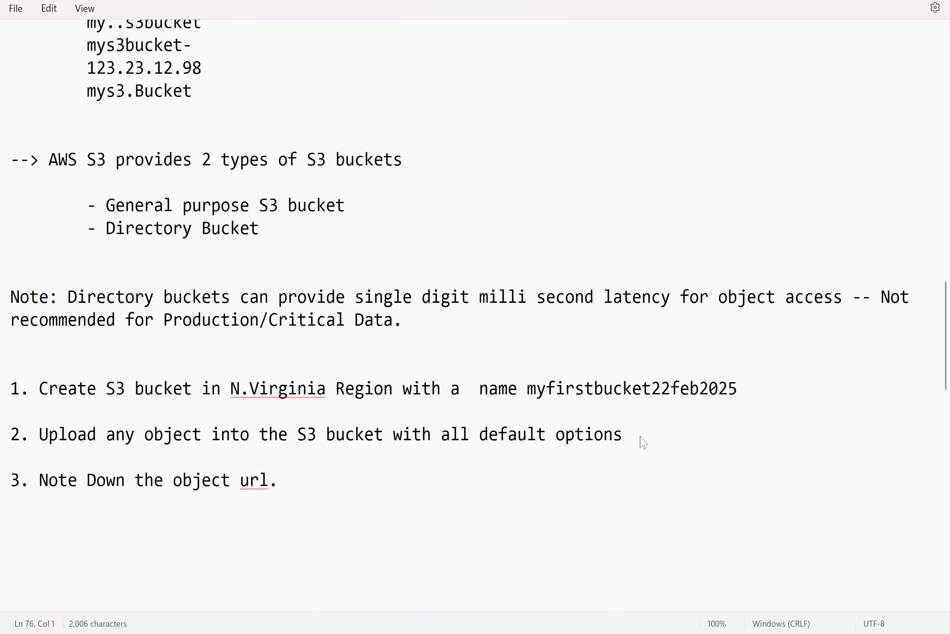
Open the test.txt object and review its overview fields such as owner, region, size, type and key
key("alt+Tab")
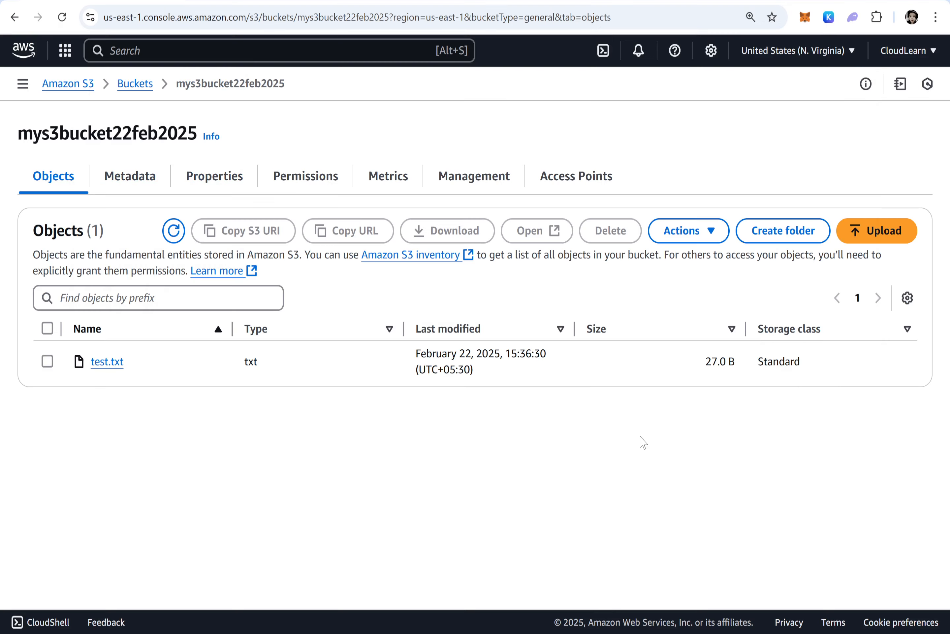
left_click(105, 364)
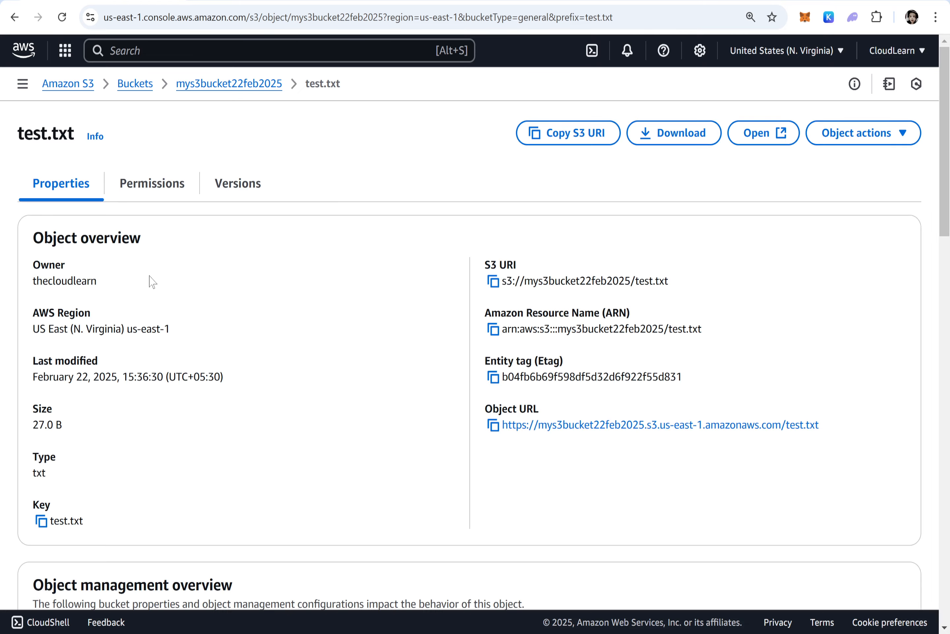
left_click_drag(101, 282, 43, 281)
left_click_drag(176, 329, 73, 329)
left_click_drag(166, 377, 93, 376)
left_click_drag(72, 432, 26, 425)
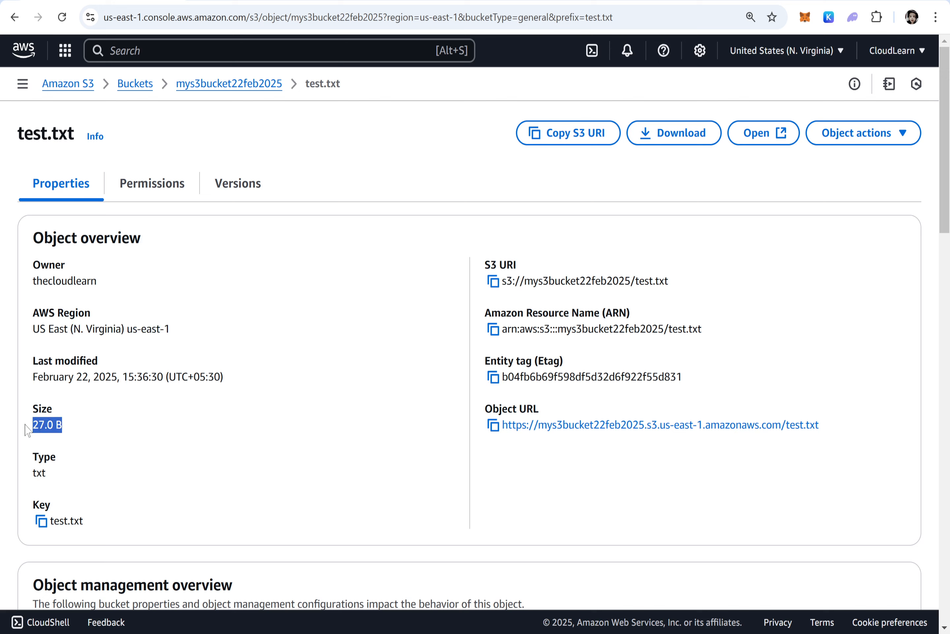
left_click_drag(60, 475, 48, 486)
left_click_drag(103, 524, 40, 503)
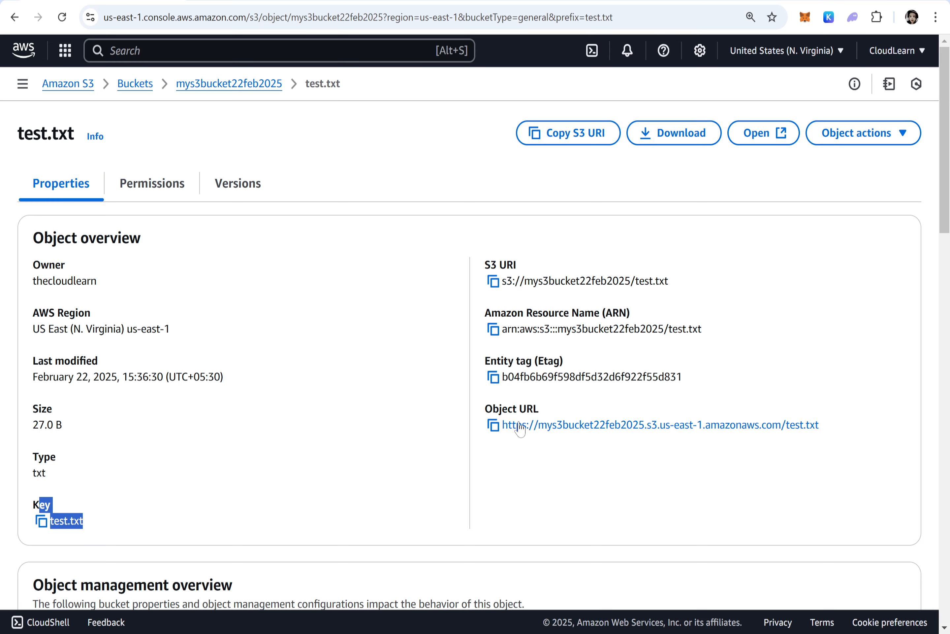
Copy the object's Object URL and paste it under task 3 in the notes
left_click(494, 425)
key("alt+Tab")
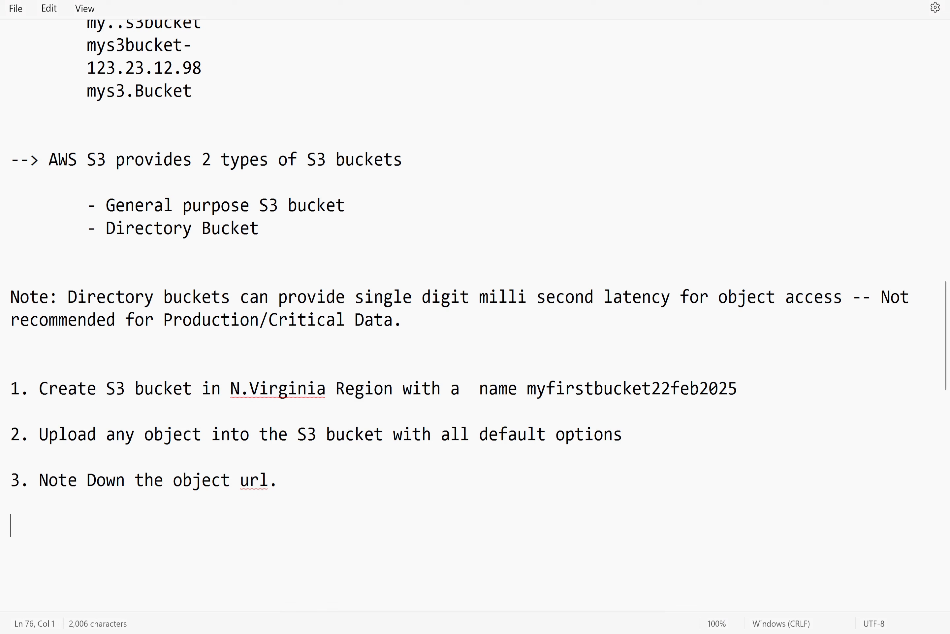
key("ctrl+v")
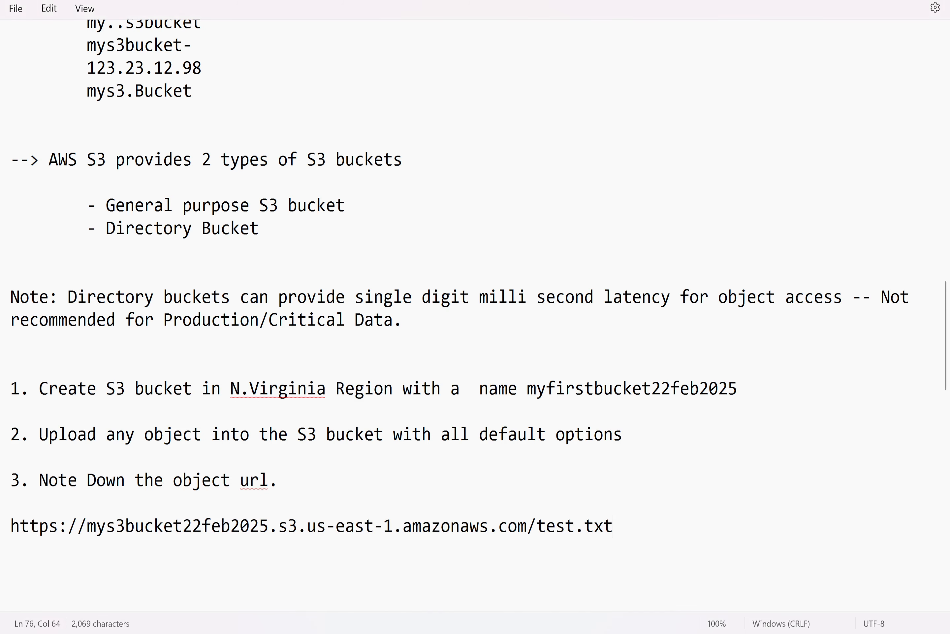
Open the copied object URL in a new Microsoft Edge window
left_click_drag(613, 525, 7, 531)
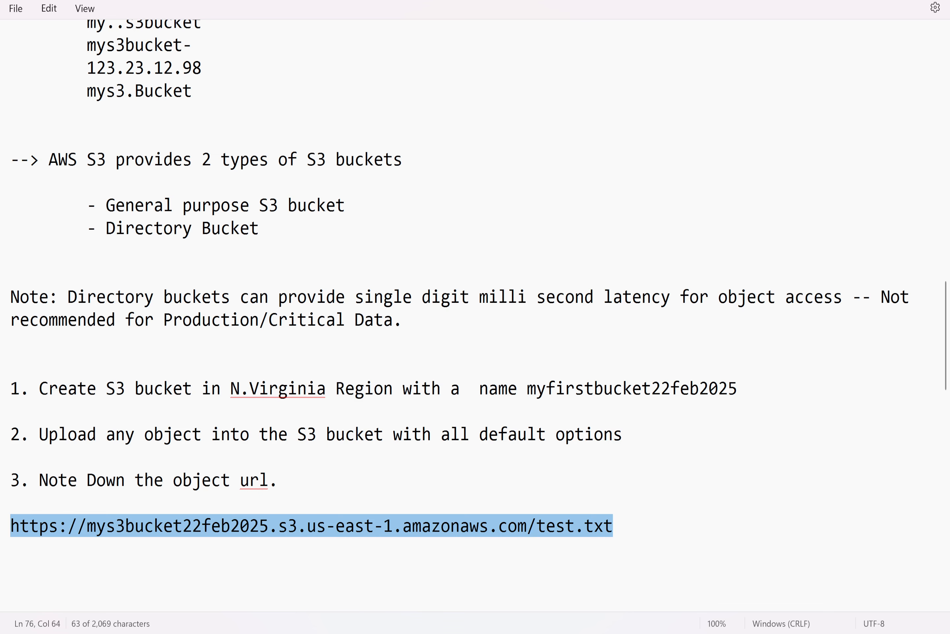
left_click(562, 633)
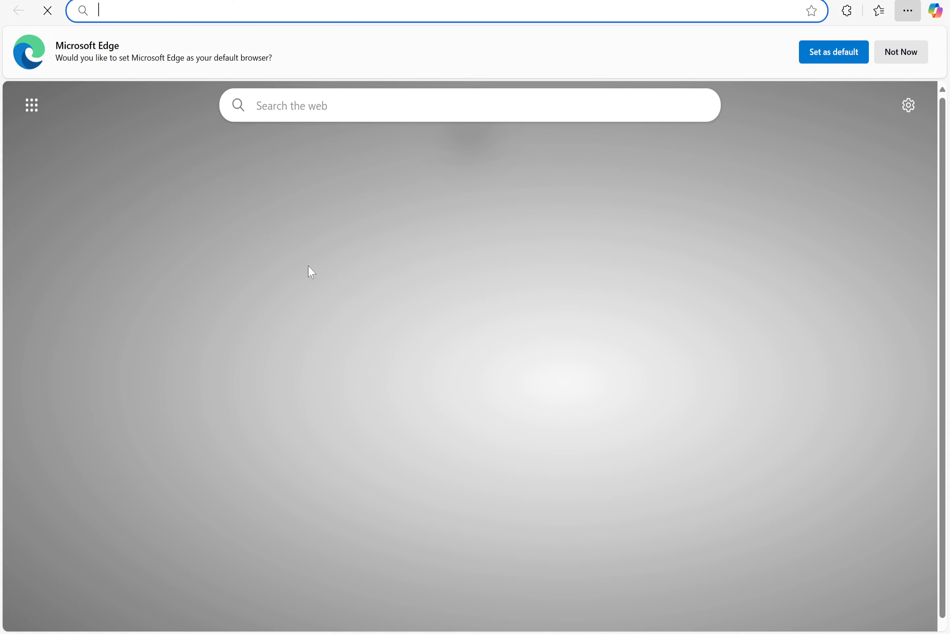
left_click(295, 10)
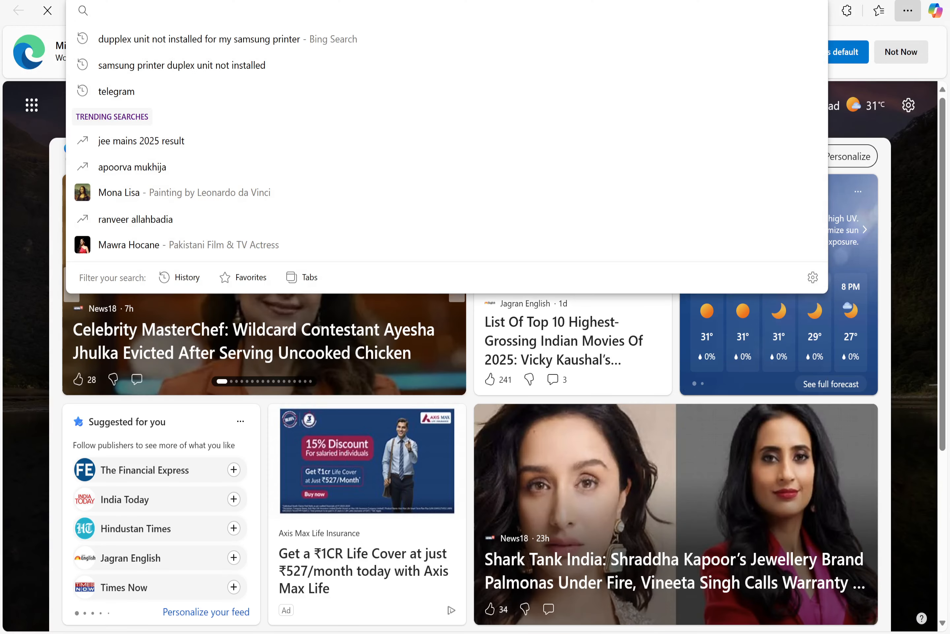
key("ctrl+v")
key("Return")
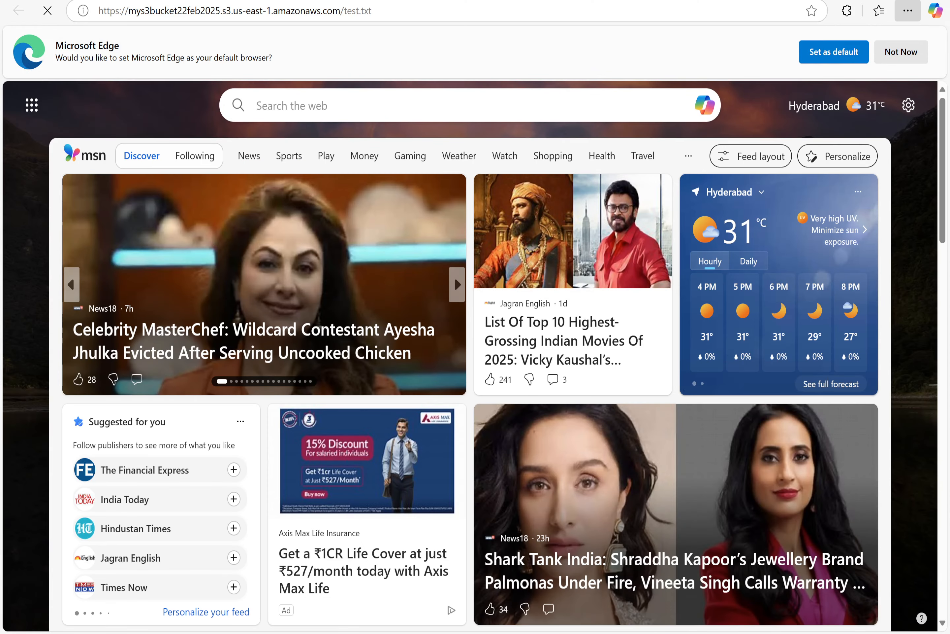
scroll(475, 356, "up", 5)
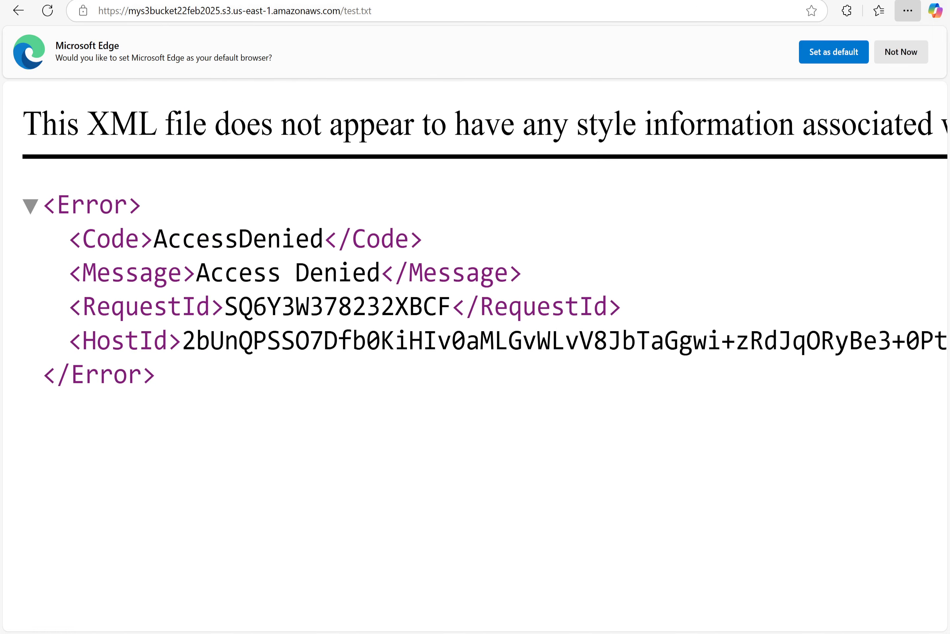
Add blank lines below the object URL in the notes and begin typing a new note
key("alt+Tab")
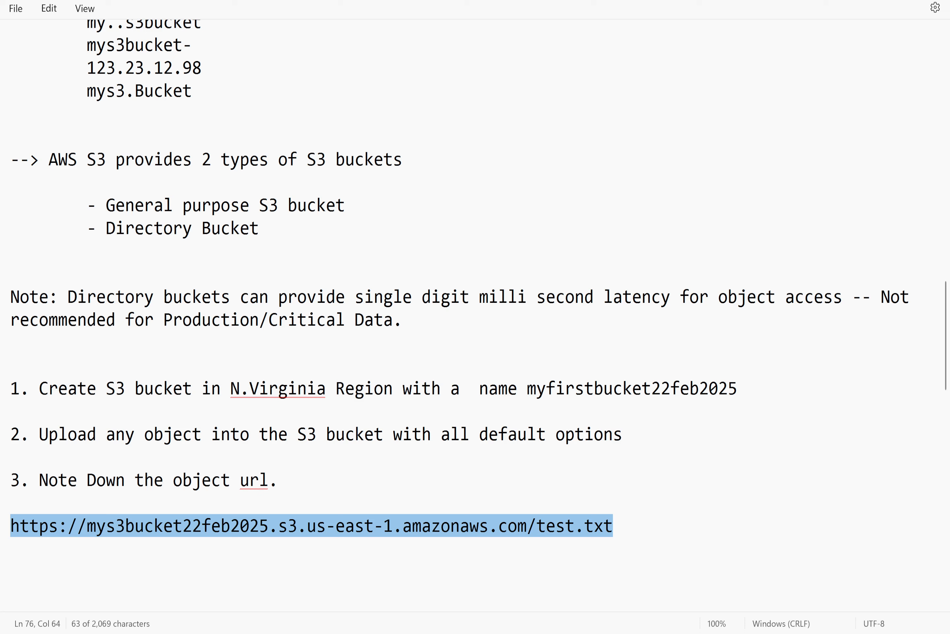
left_click(614, 525)
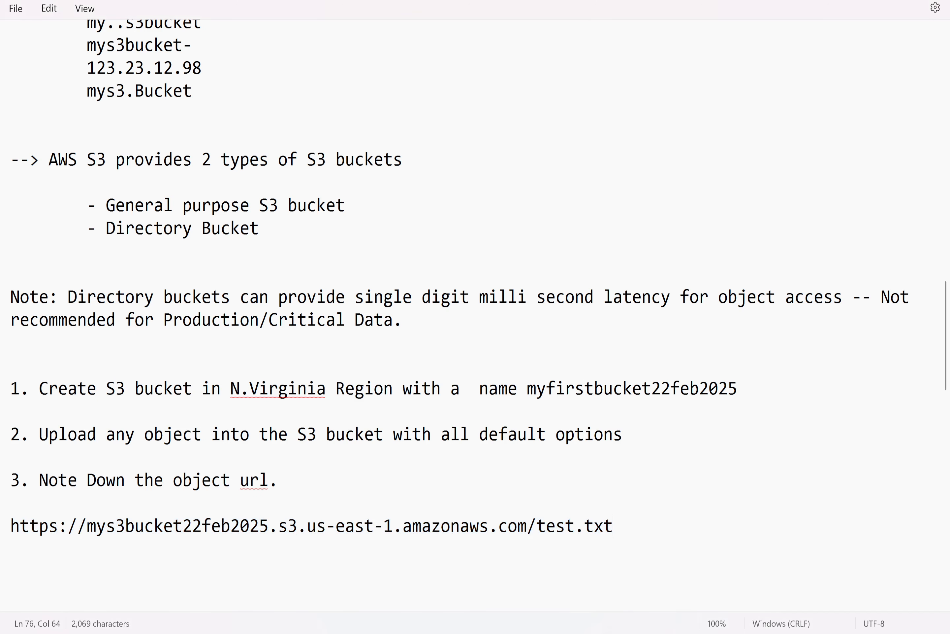
key("Return")
key("Return")
scroll(757, 552, "down", 3)
type("Note")
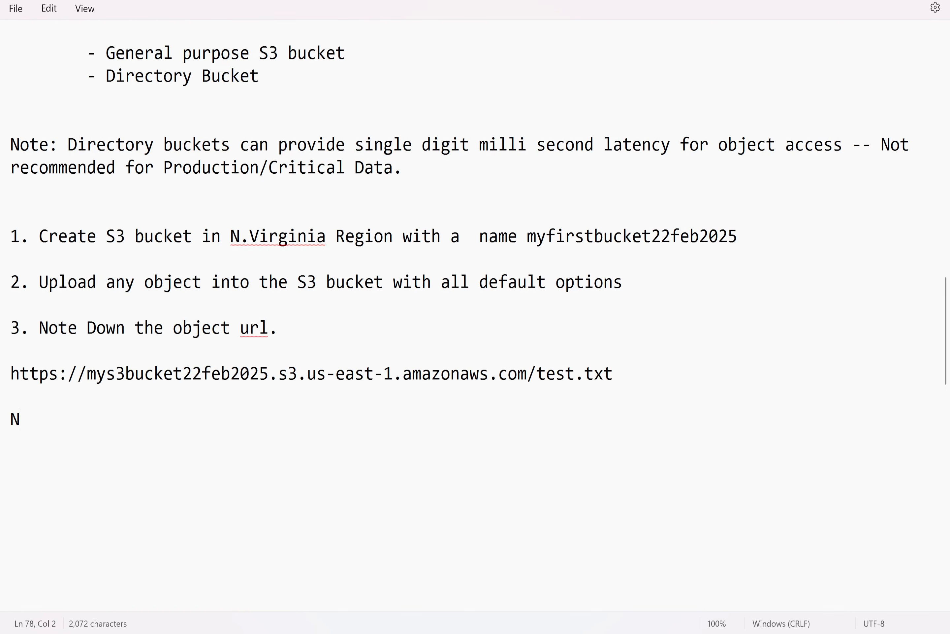
key("BackSpace")
key("BackSpace")
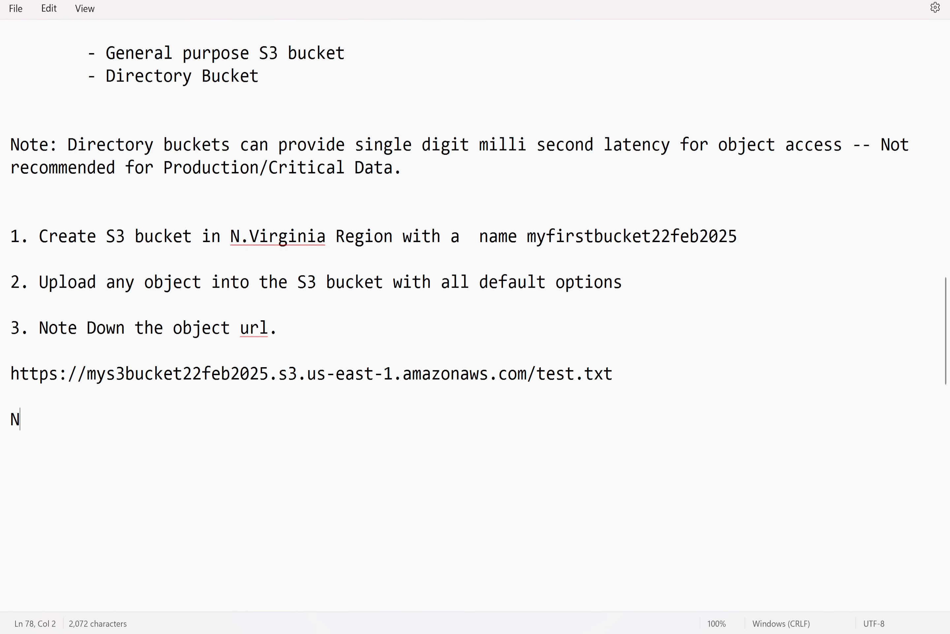
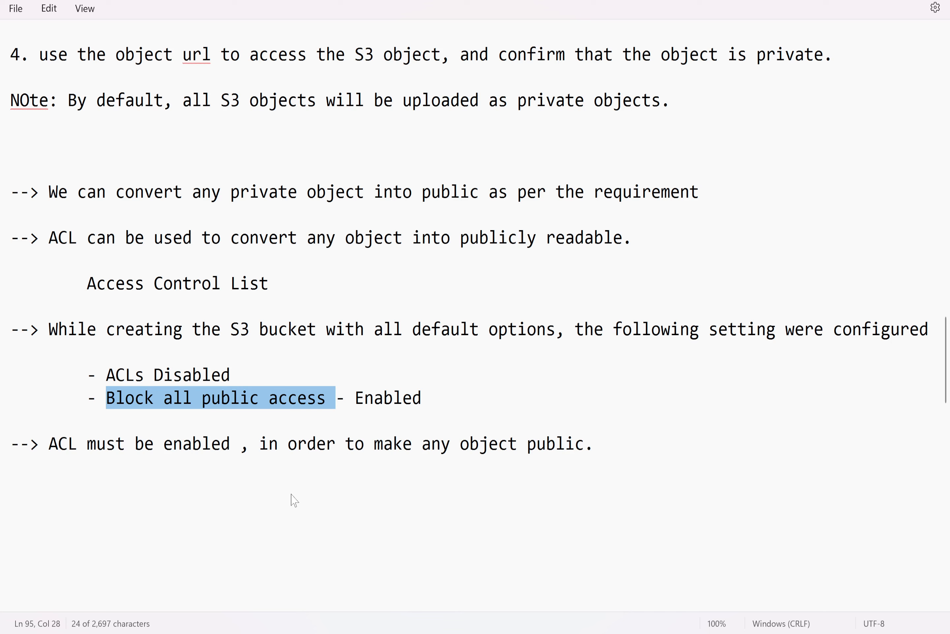
Below the ACL note, start a new note reading "--> while making the objects public using the ACL,"
left_click_drag(421, 401, 356, 408)
left_click_drag(237, 374, 109, 388)
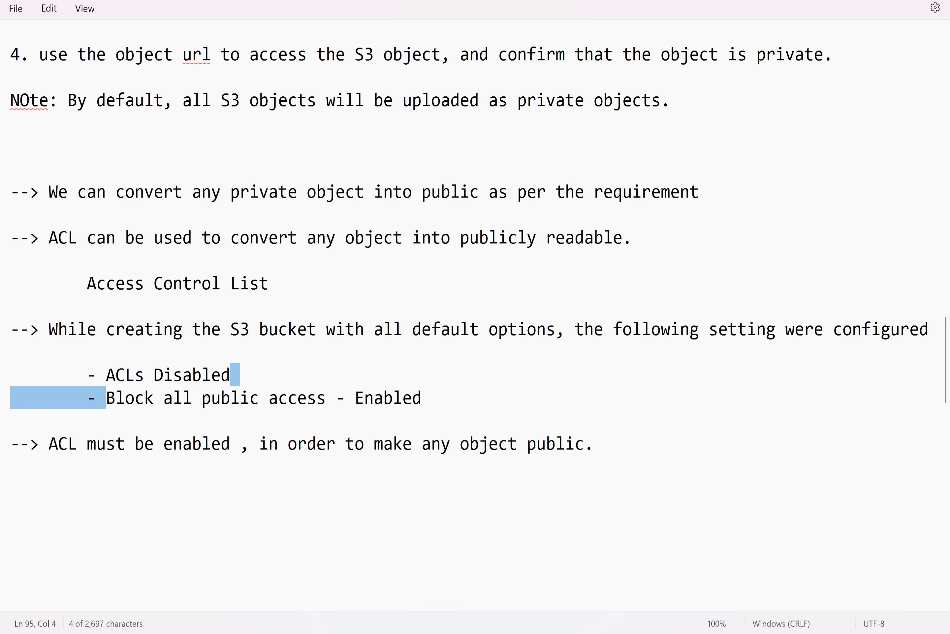
left_click(595, 445)
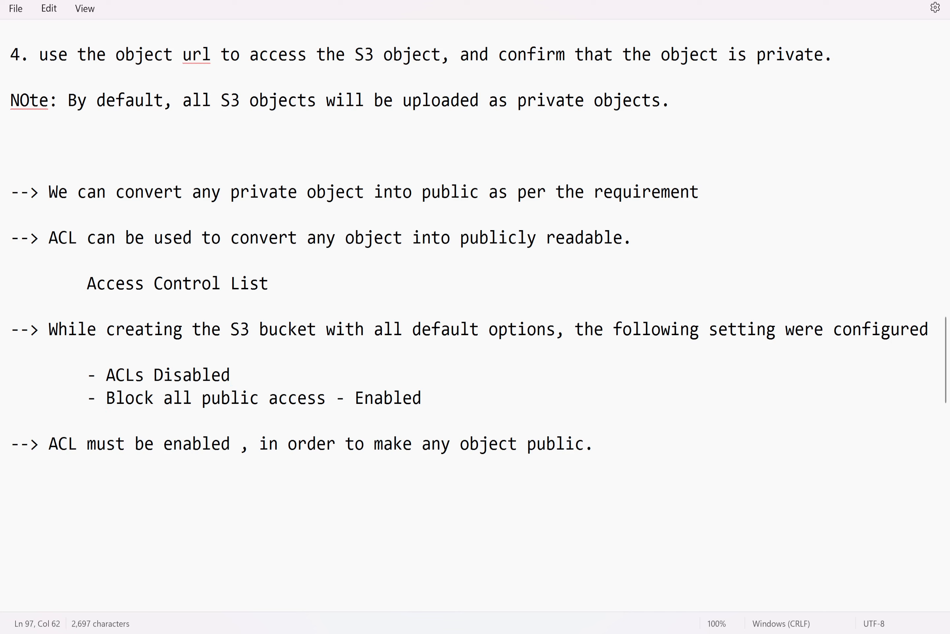
key("Return")
key("Return")
key("Return")
type("--> while")
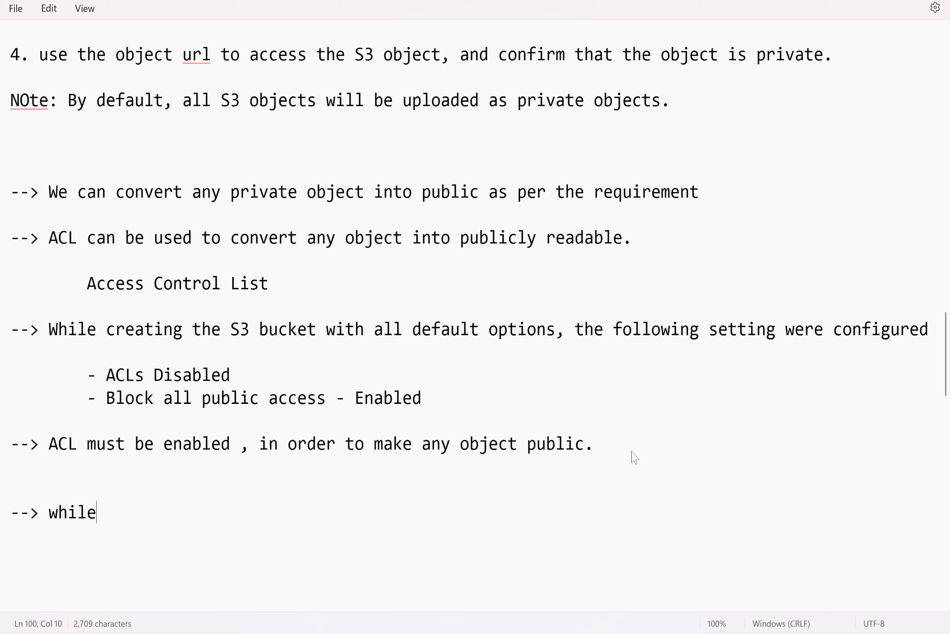
type(" making the oje")
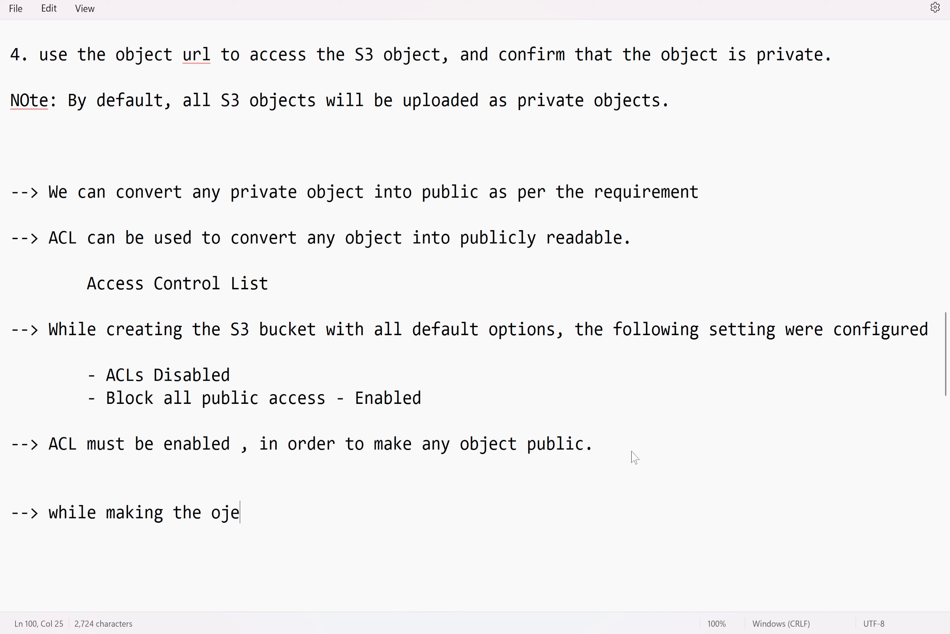
type("cts")
key("BackSpace")
key("BackSpace")
key("BackSpace")
key("BackSpace")
key("BackSpace")
key("BackSpace")
type("bjects public,")
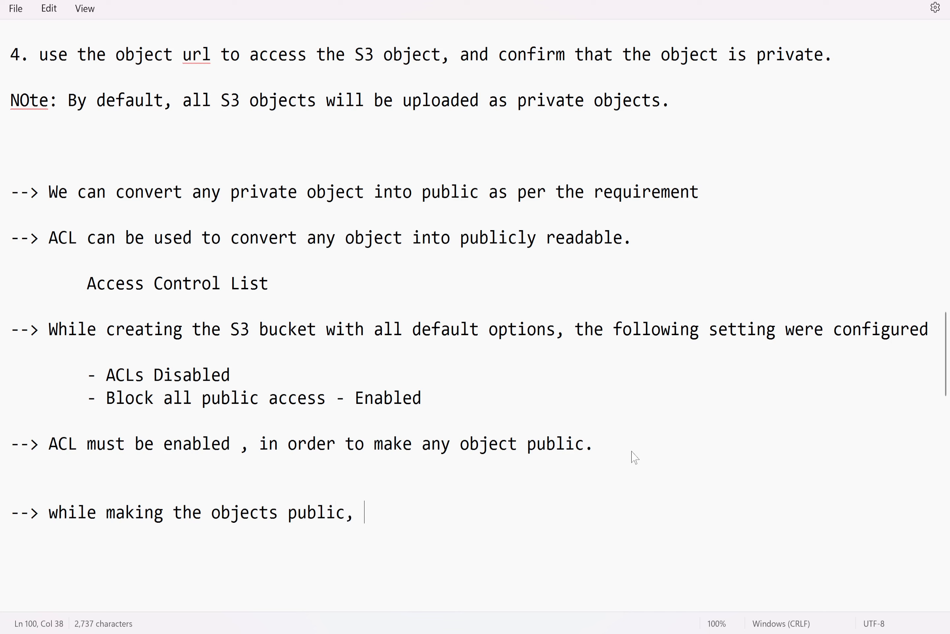
key("BackSpace")
key("BackSpace")
type(" using ")
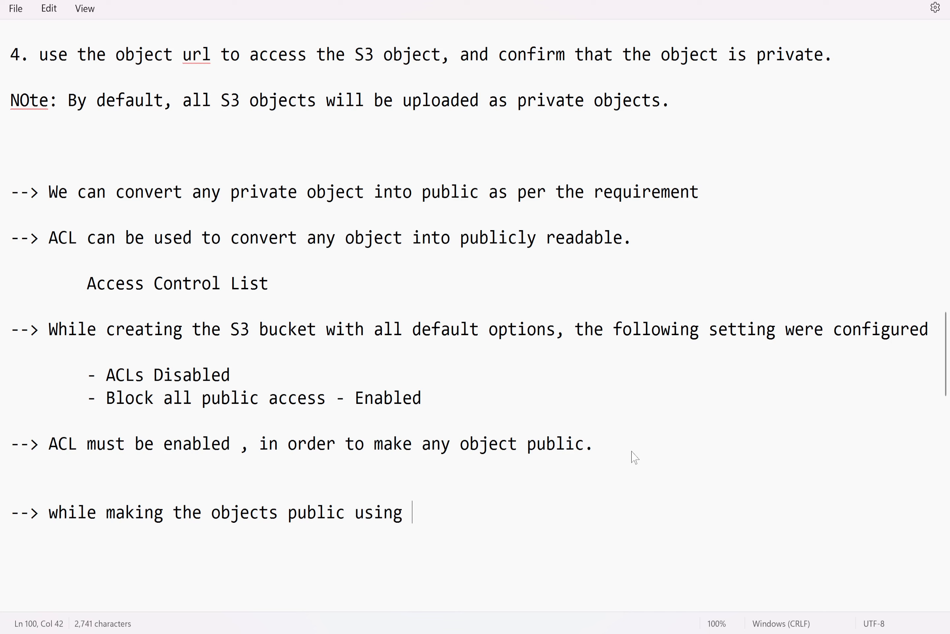
type("the ACL, \"block all p")
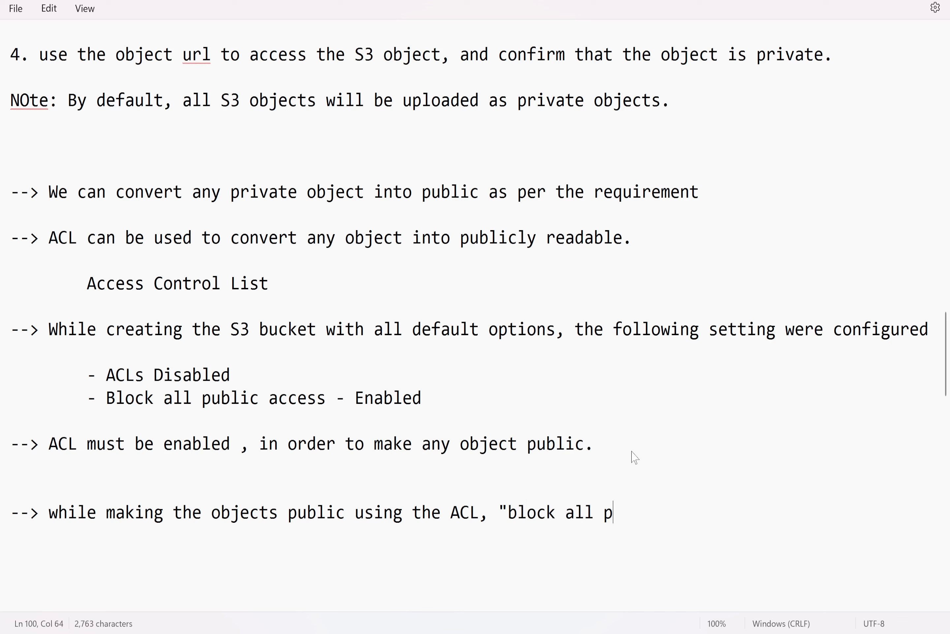
type("ublic access")
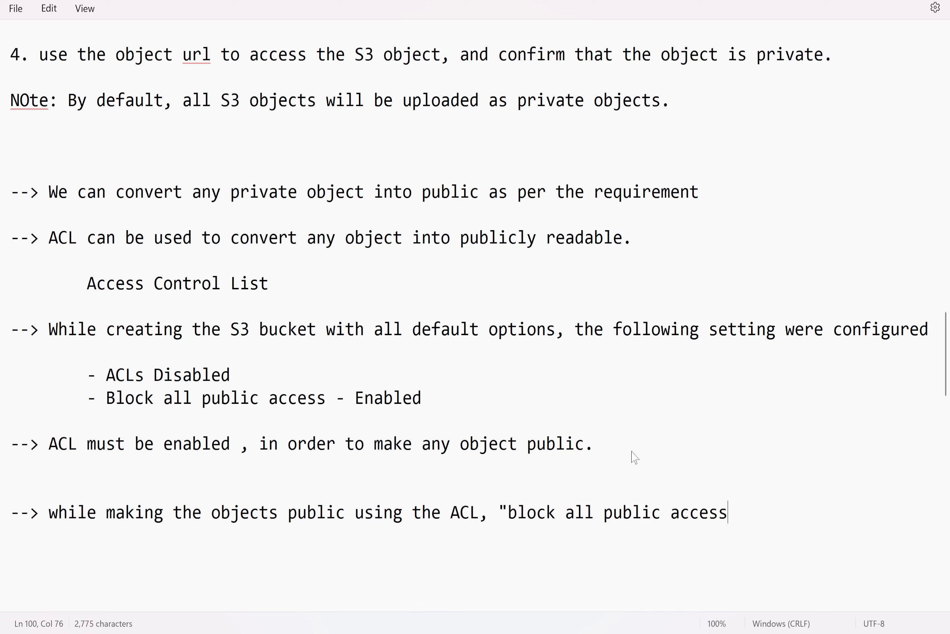
type("\" setting w")
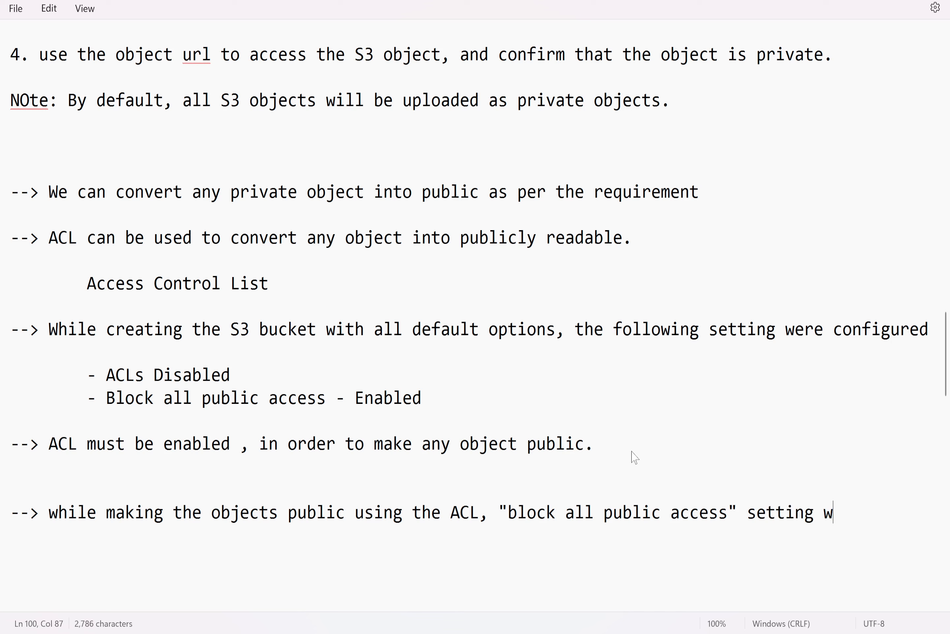
type("ill not allow us to")
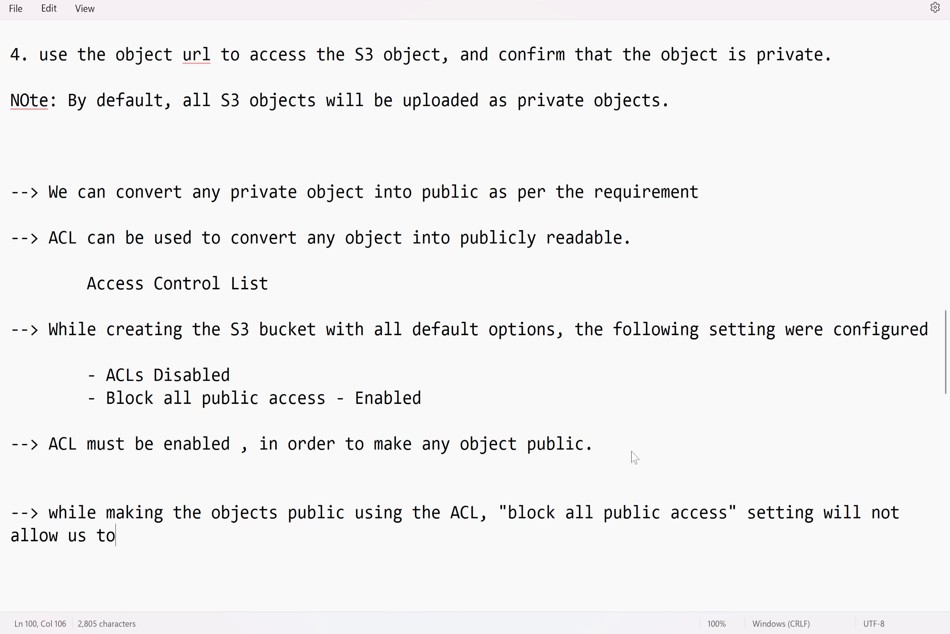
type(" make the object")
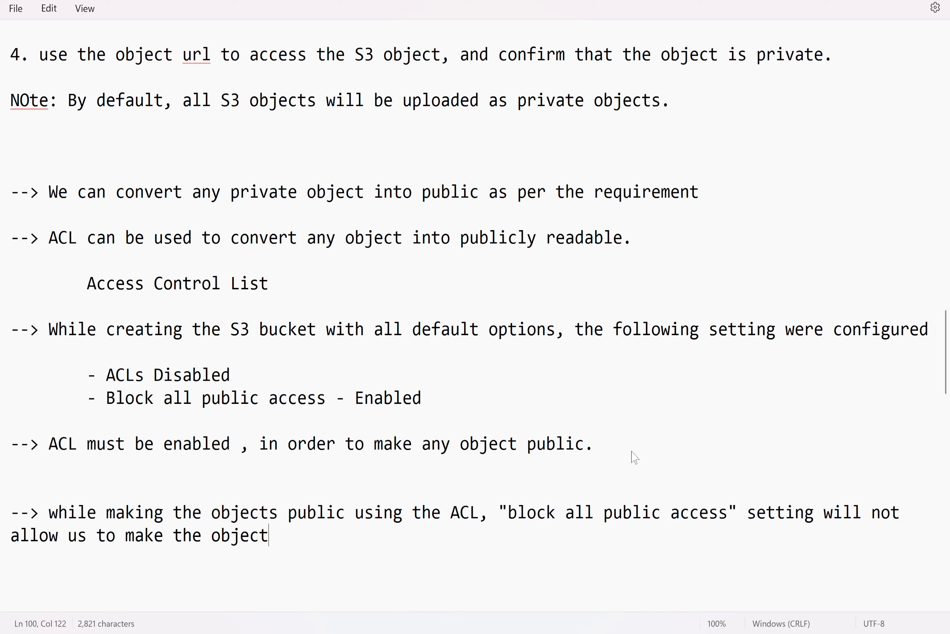
type(" public")
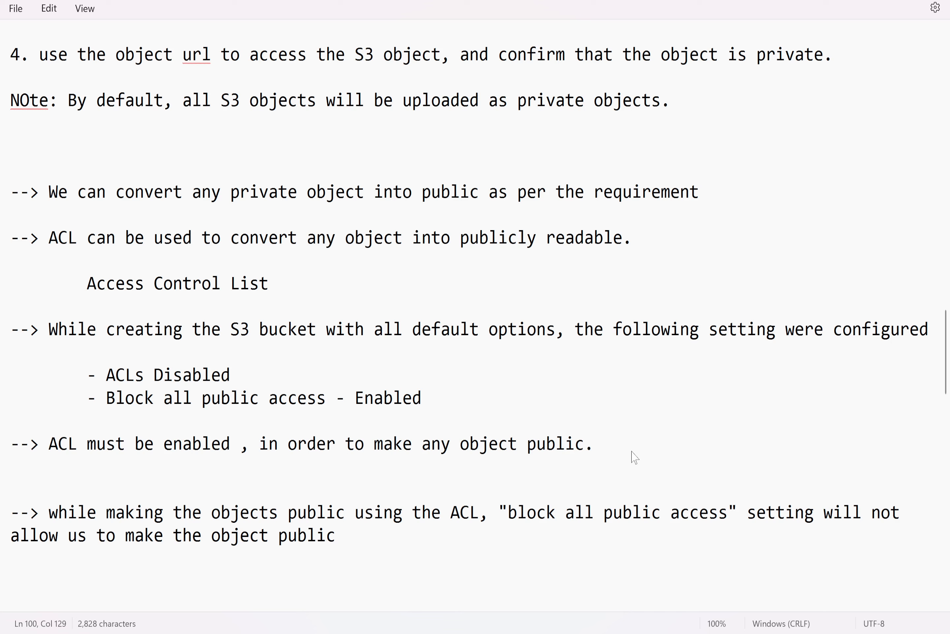
type(". We must disable ")
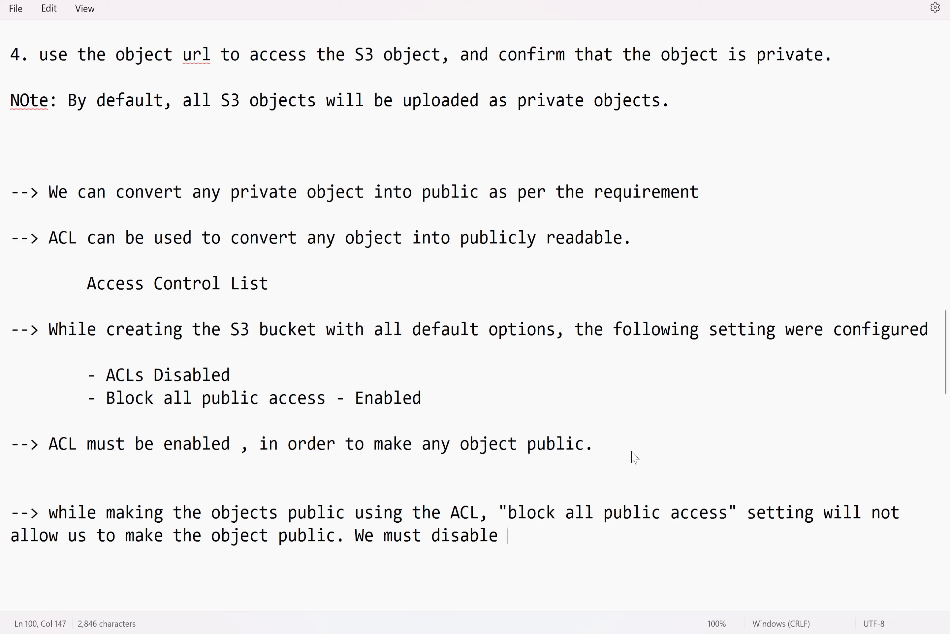
type("\"Block all")
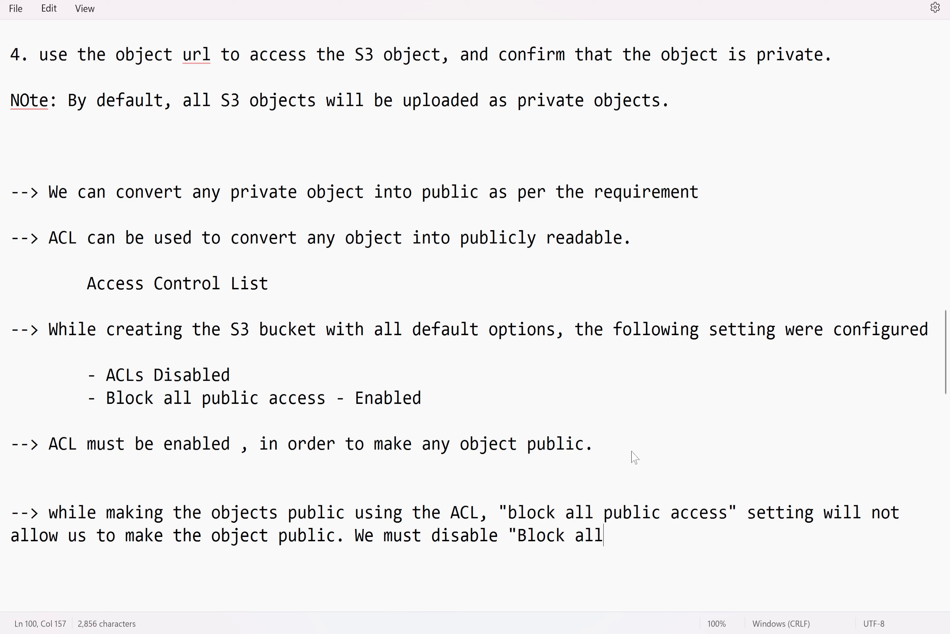
type(" public access")
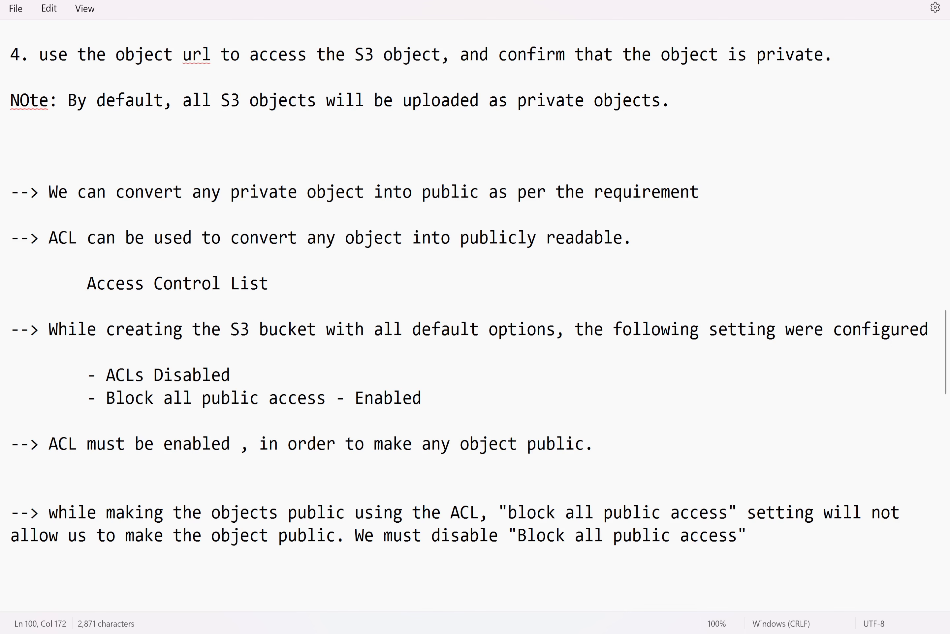
type("\"")
Add a line: Note: Disabling "block all public access" will not make your objects public automatically
key("Return")
key("Return")
key("Return")
type("No")
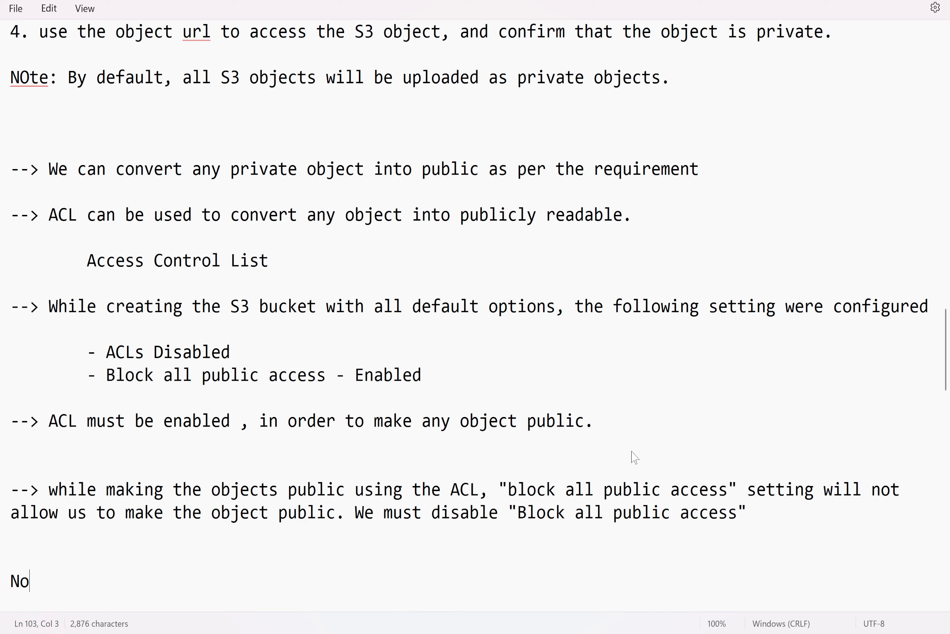
type("te: Disabling \"block all ")
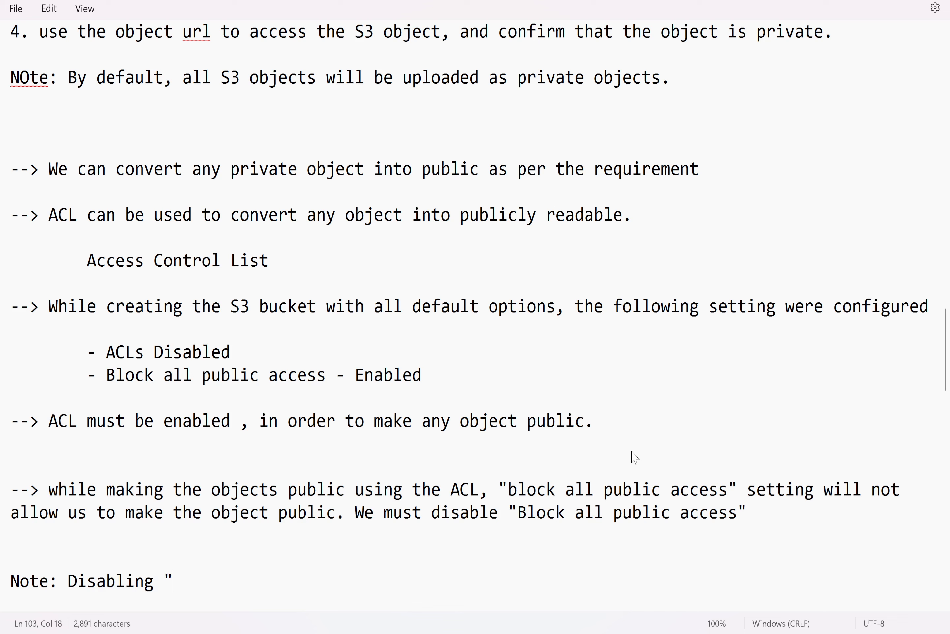
type("pub")
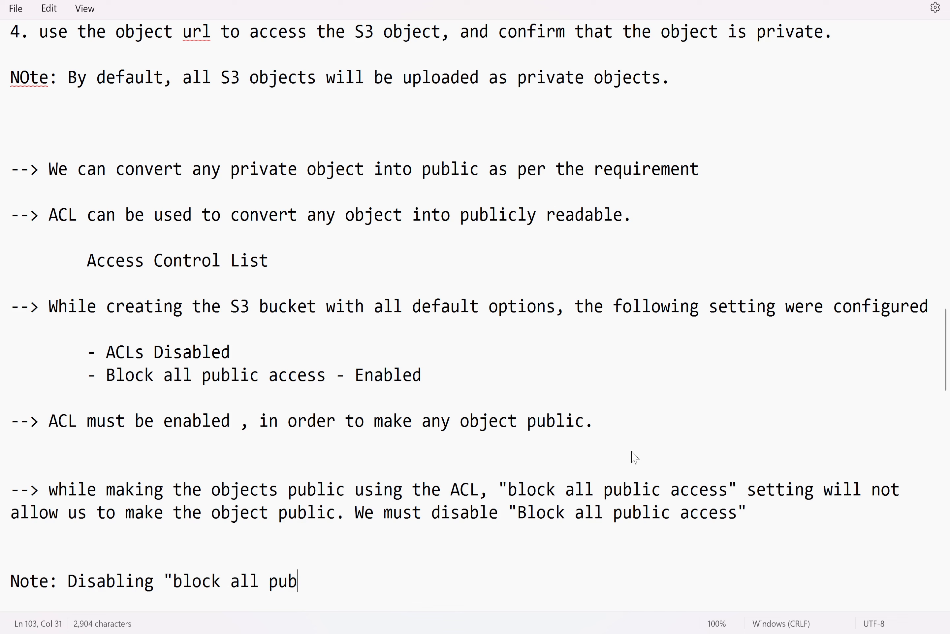
type("lic access\" ")
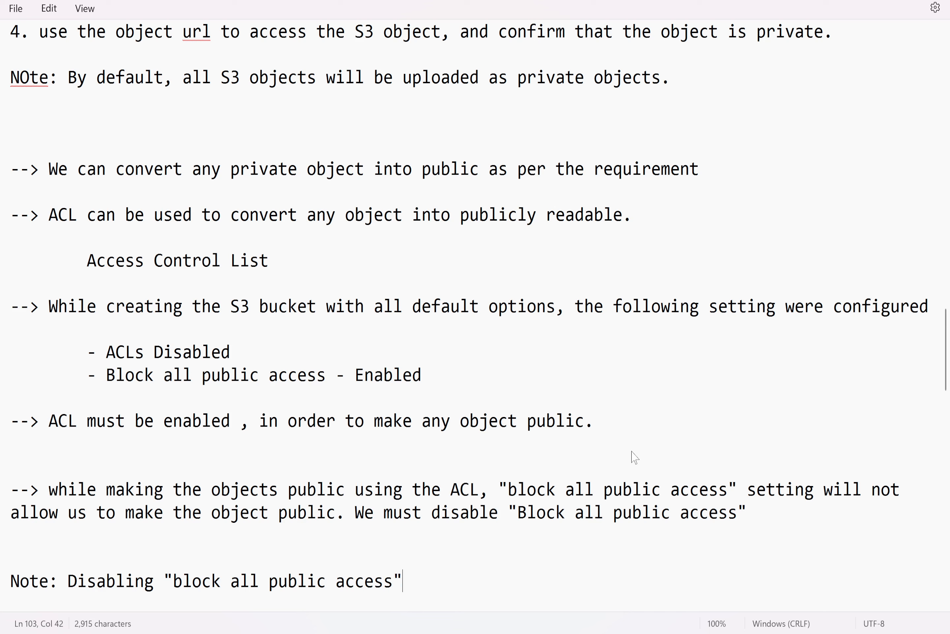
type("will not ")
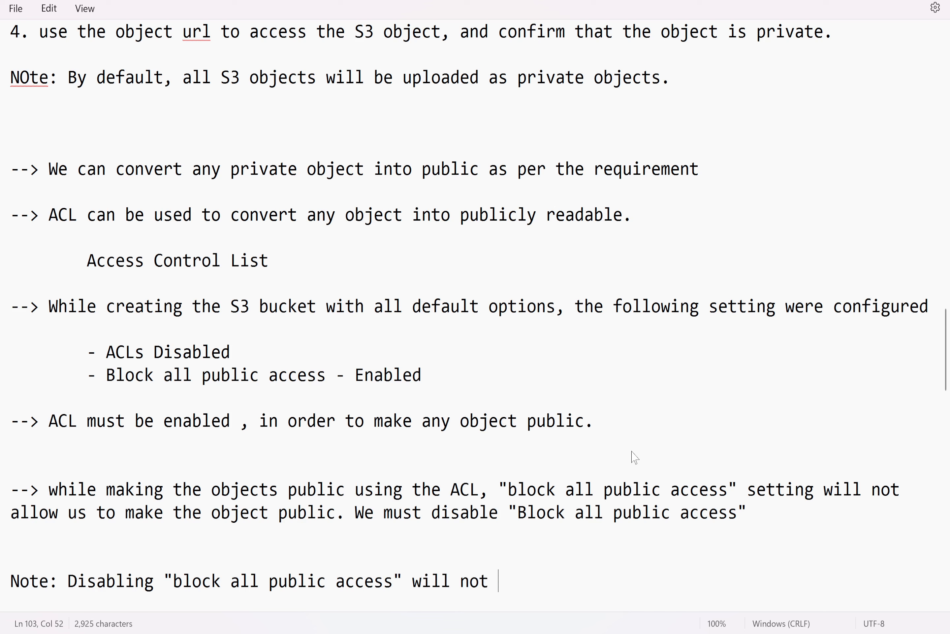
type("make your objects p")
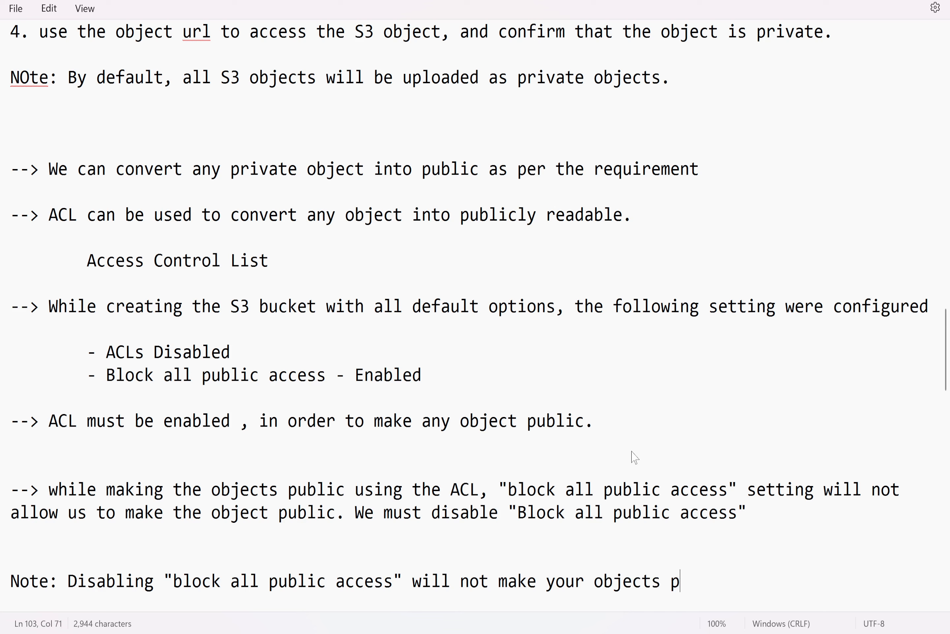
type("ublic automatic")
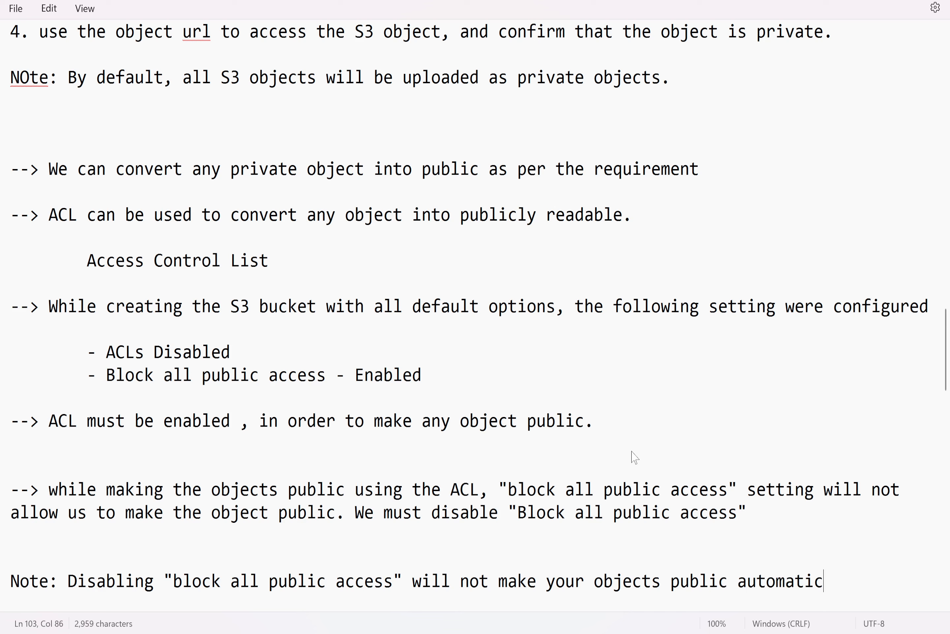
type("ally")
Add task heading "5. Make the object "Test.txt" as public object" below the note
scroll(475, 315, "down", 2)
scroll(467, 314, "up", 4)
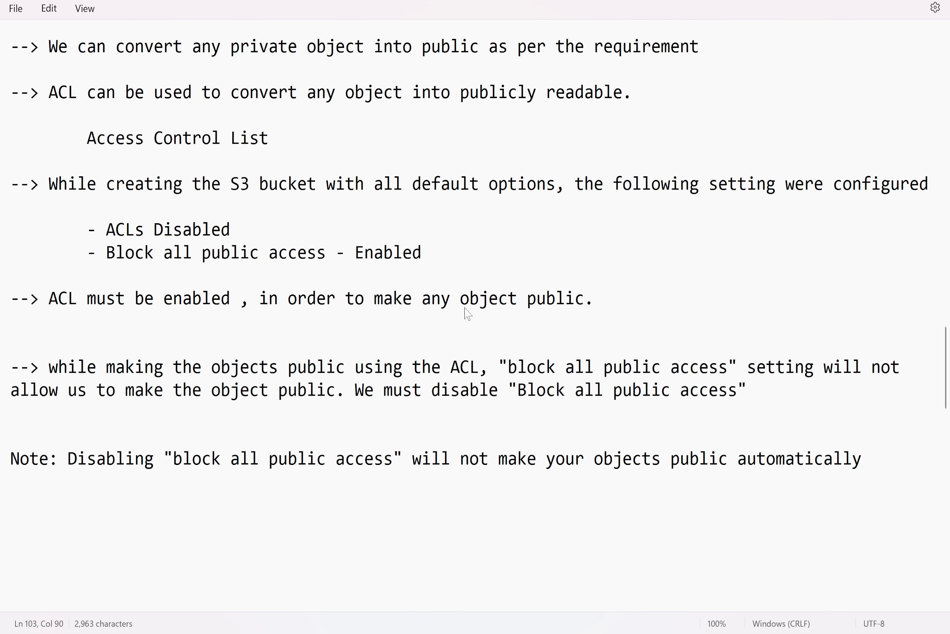
scroll(466, 313, "down", 4)
double_click(891, 469)
key("Return")
key("Return")
key("Return")
type("5. ")
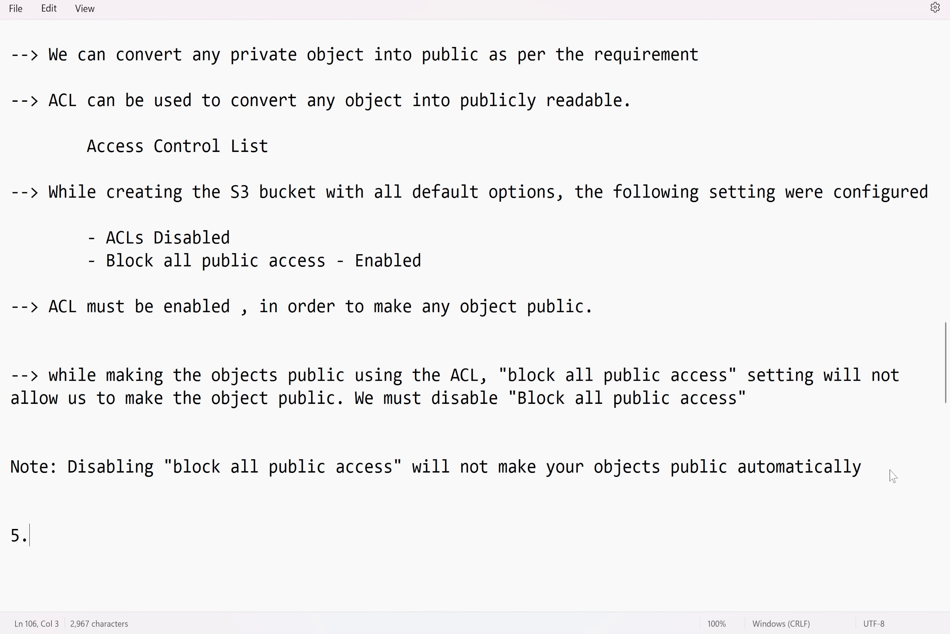
type("Make the ")
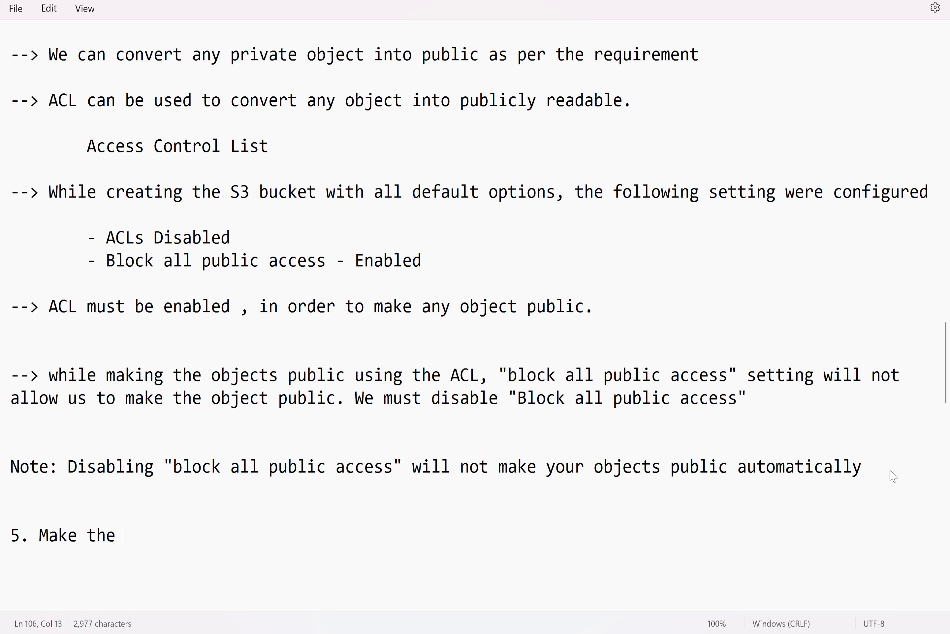
type("object \"Te")
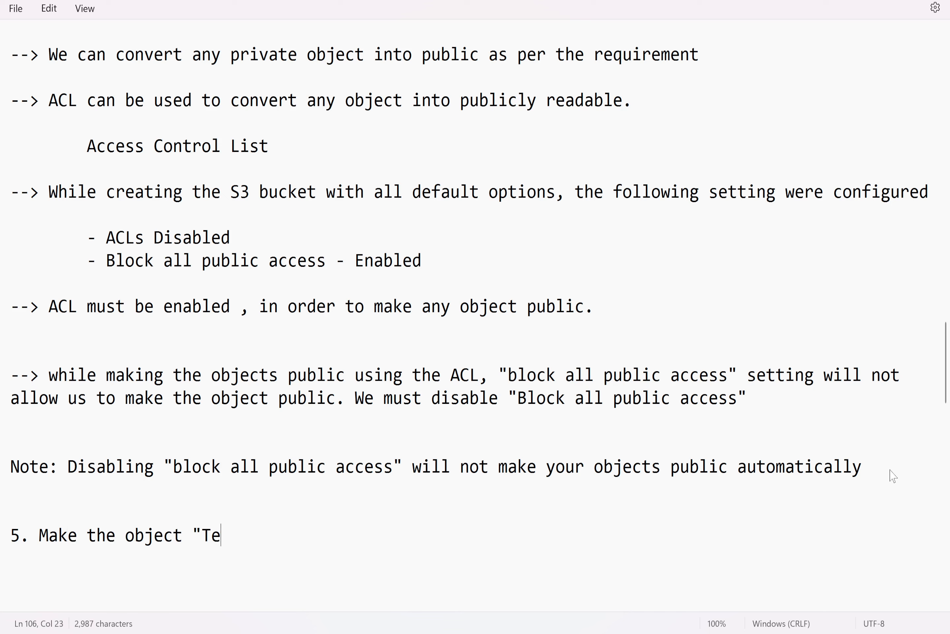
type("st.txt\" as pub")
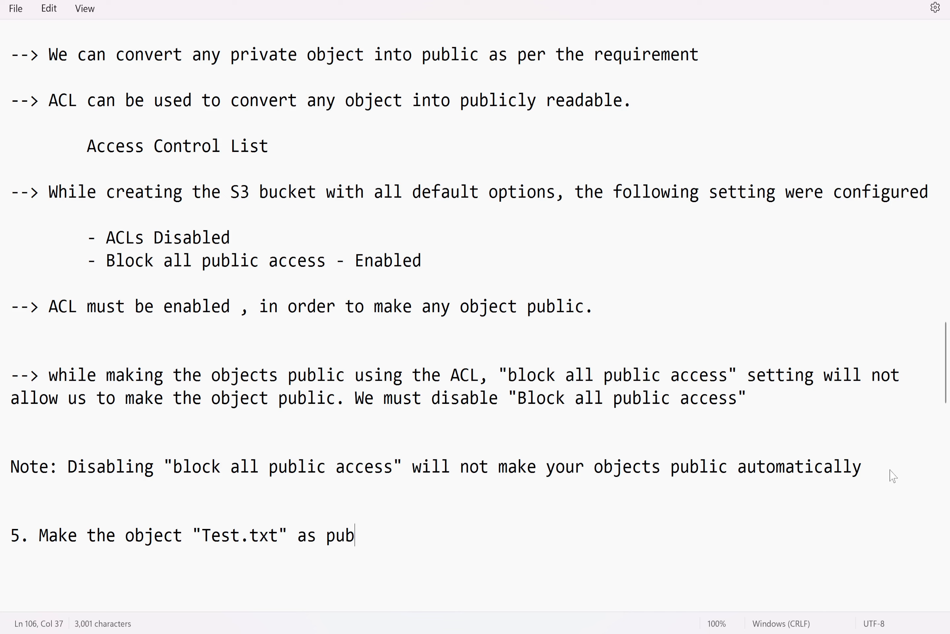
type("lic object")
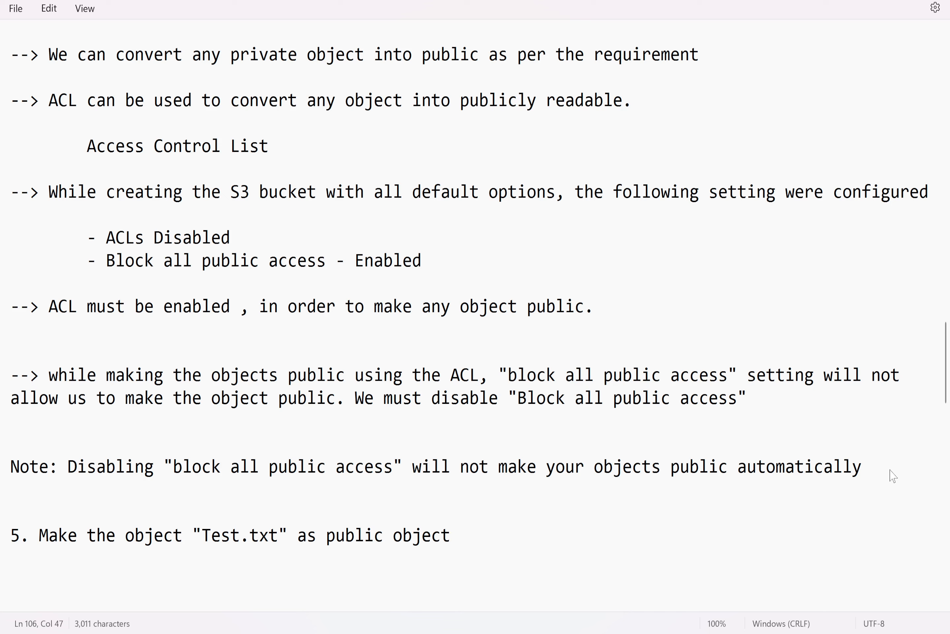
Add an indented sub-item "a) Enable ACL on the S3 bucket" under task 5
key("Return")
key("Return")
key("Tab")
type("a) Enable A")
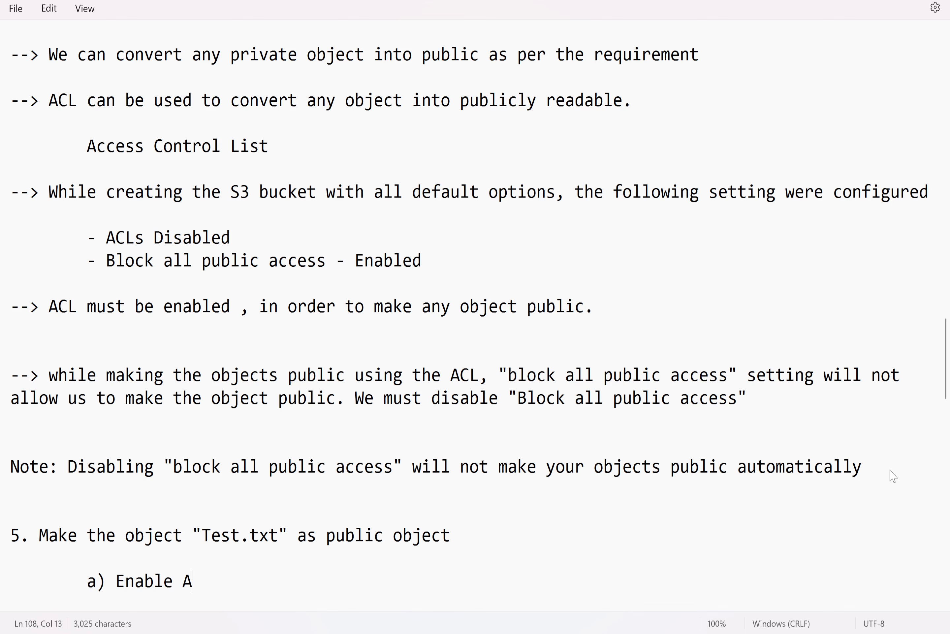
type("CL on the ")
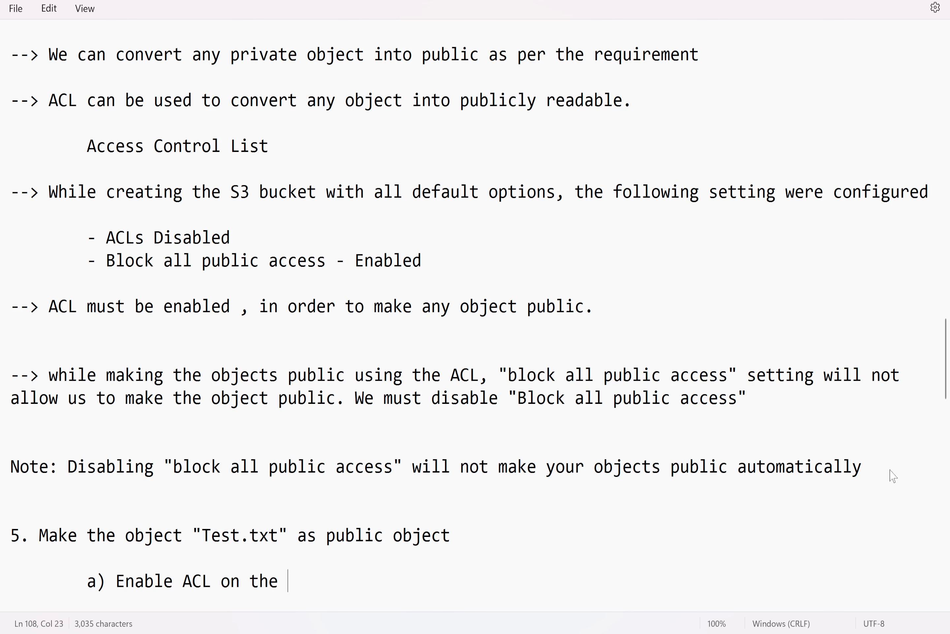
type("S3 bucket")
Add sub-item "b) Disable "block all public access" option" under task 5
key("Return")
key("Tab")
type("b) Disable \"block all ")
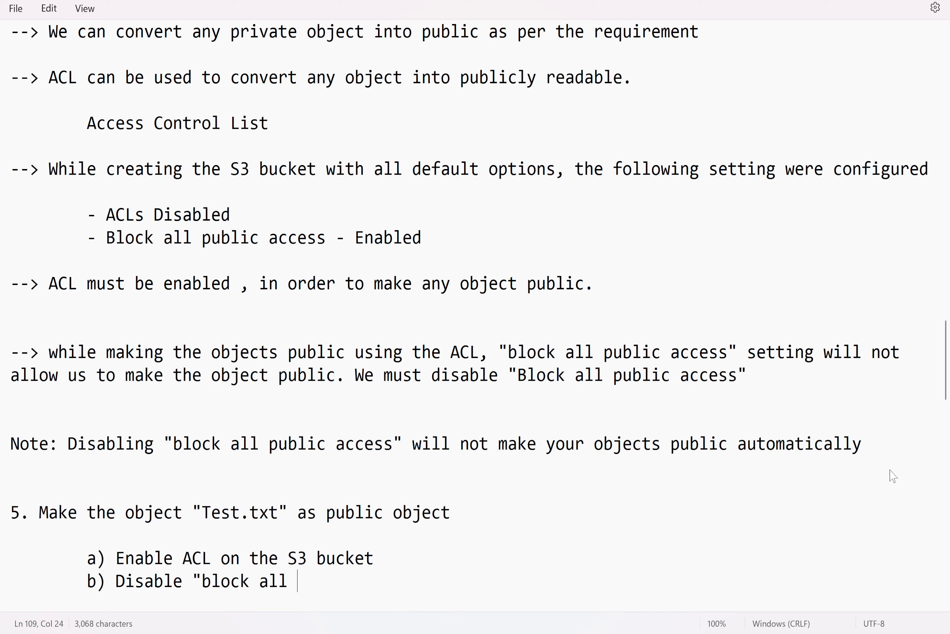
type("public access")
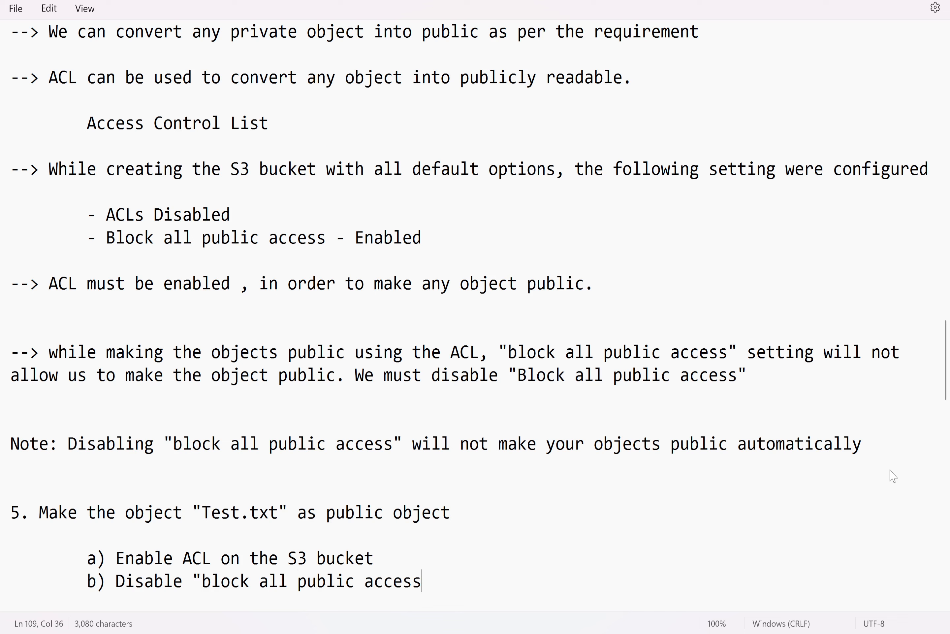
type("\" option")
Add sub-item "c Make the object as public." and leave blank lines below it
key("Return")
key("Tab")
type("c")
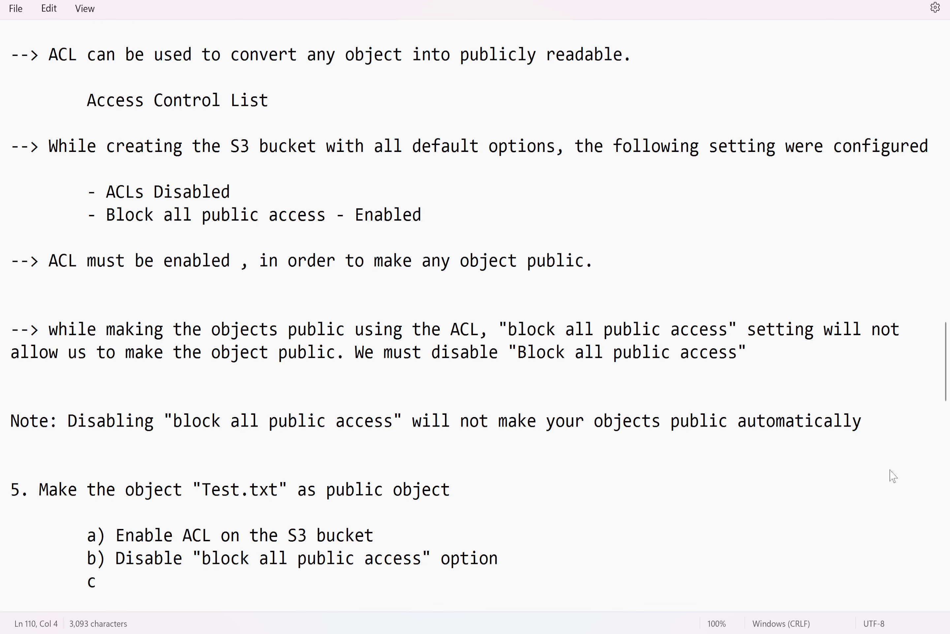
type(" Make the object a")
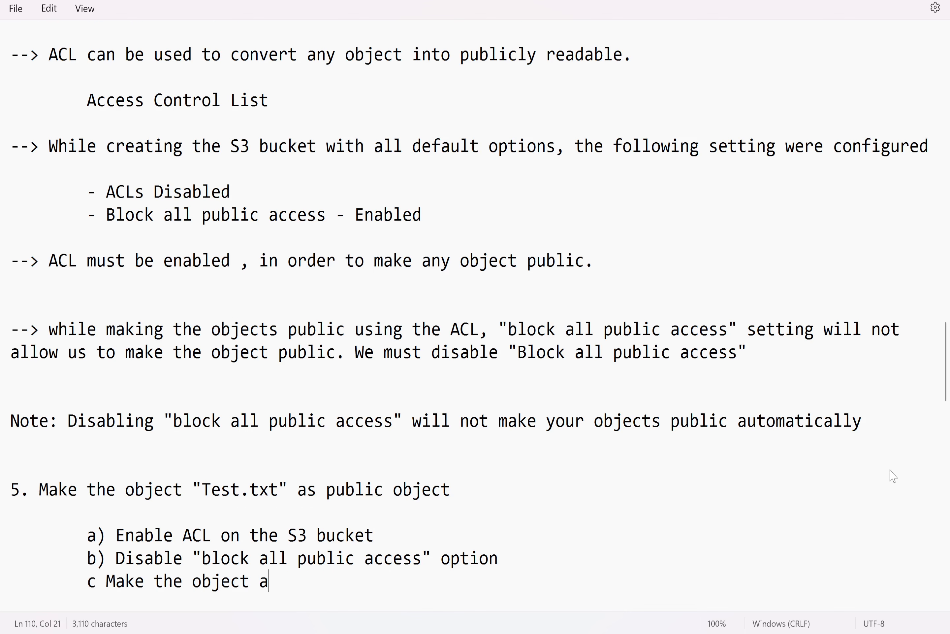
type("s public.")
key("Return")
key("Return")
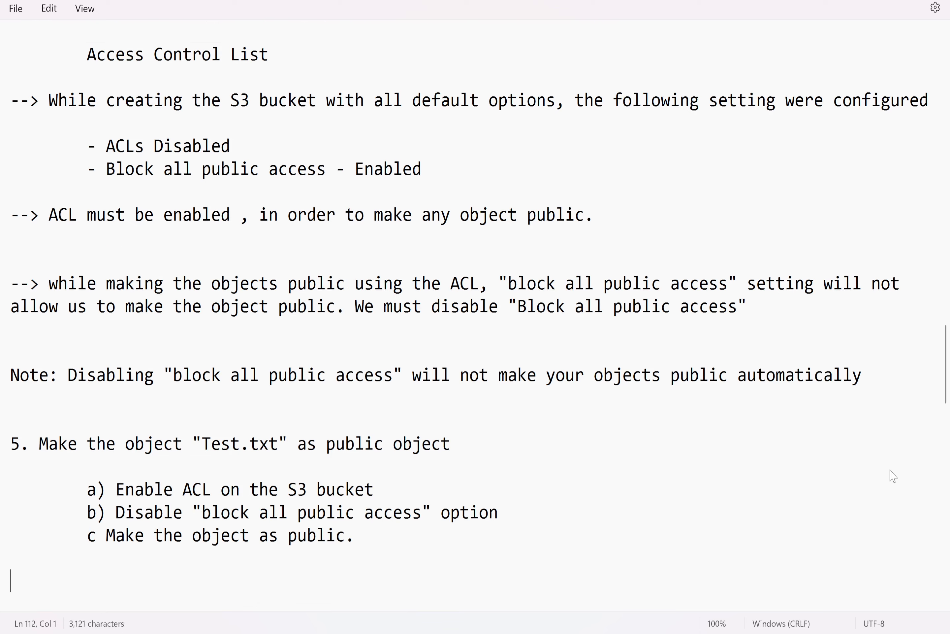
Add blank lines below the task list and correct the third sub-item label to "c)"
key("Return")
key("Return")
key("Return")
key("Return")
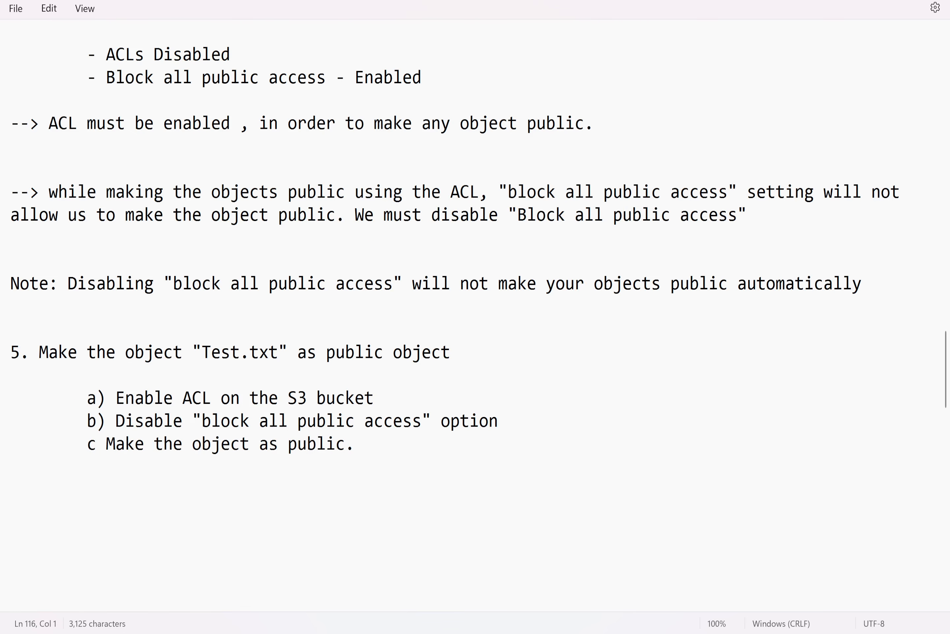
left_click(96, 444)
type(")")
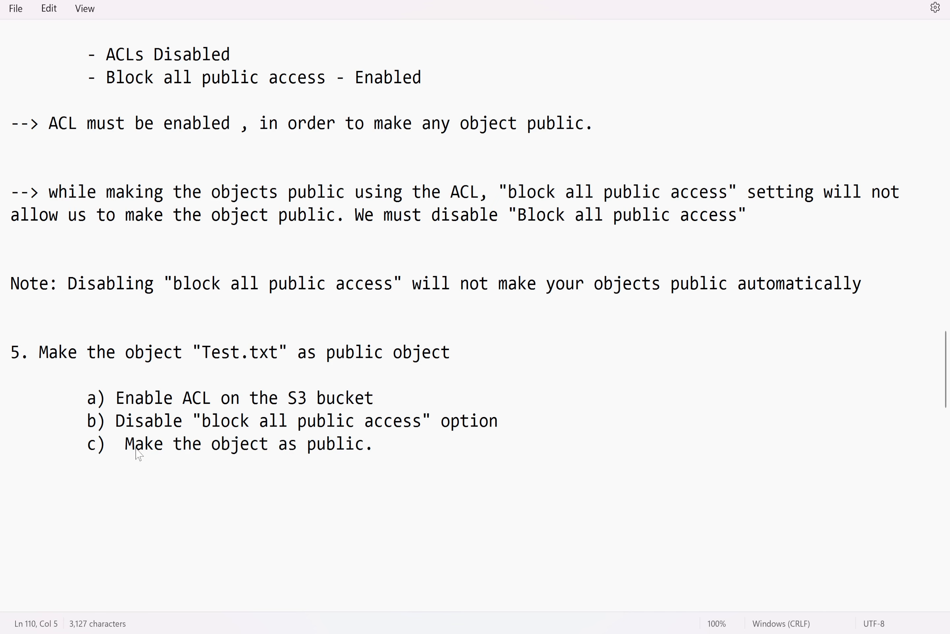
key("Delete")
left_click_drag(374, 397, 113, 394)
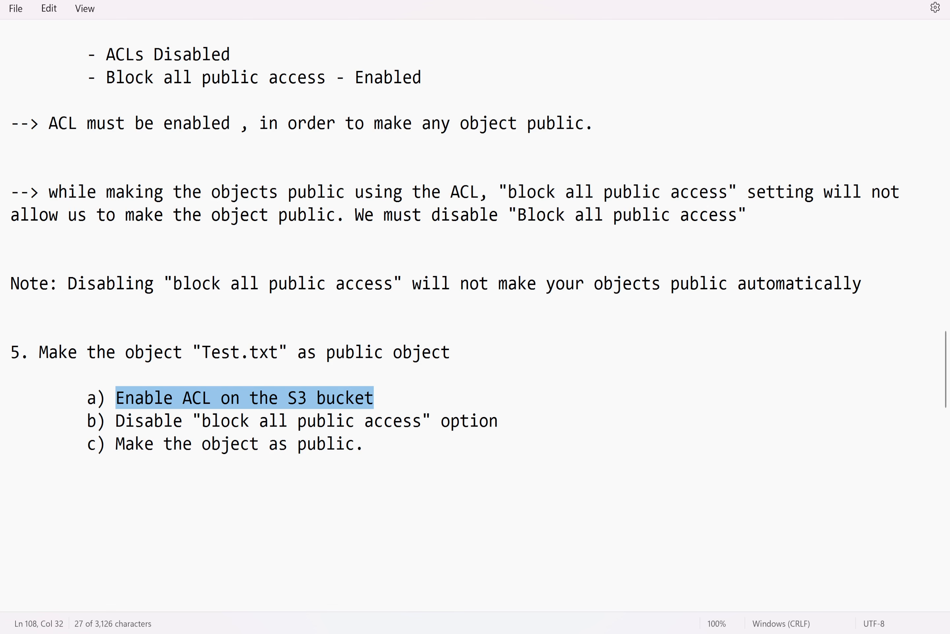
Switch to the browser, open bucket mys3bucket22feb2025 in S3, select test.txt and check its actions for making it public
key("alt+Tab")
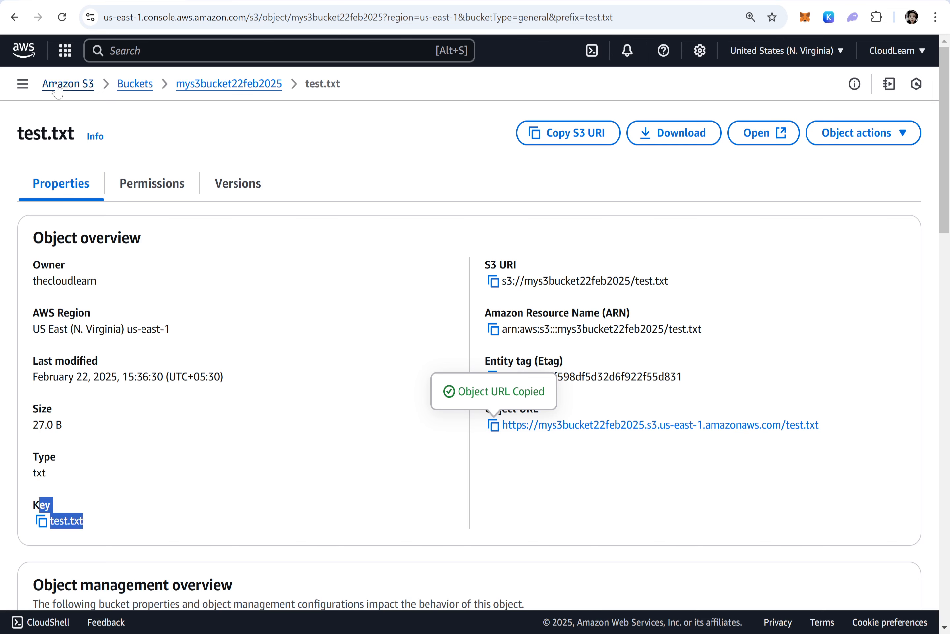
left_click(24, 52)
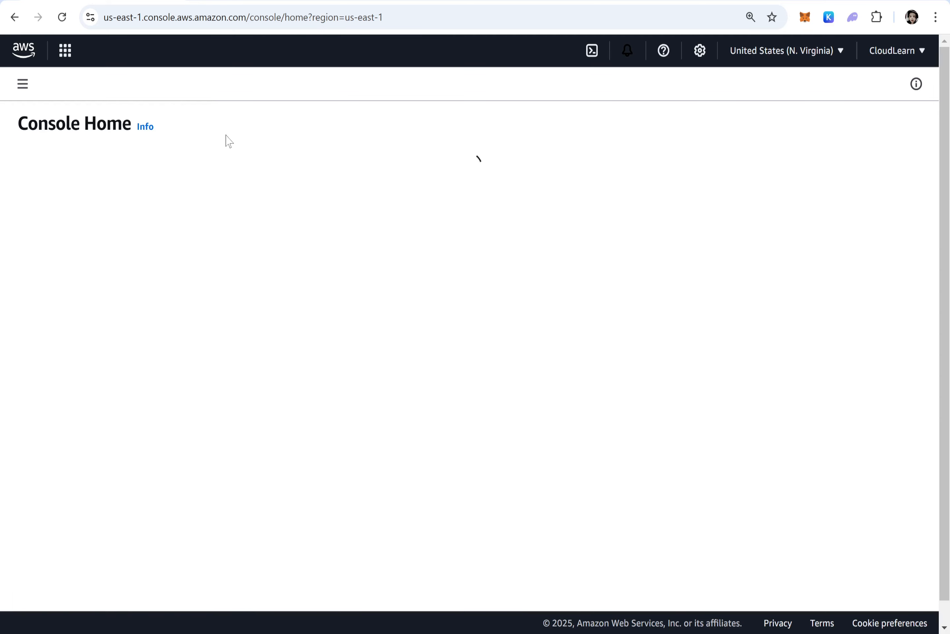
left_click(128, 50)
type("S3")
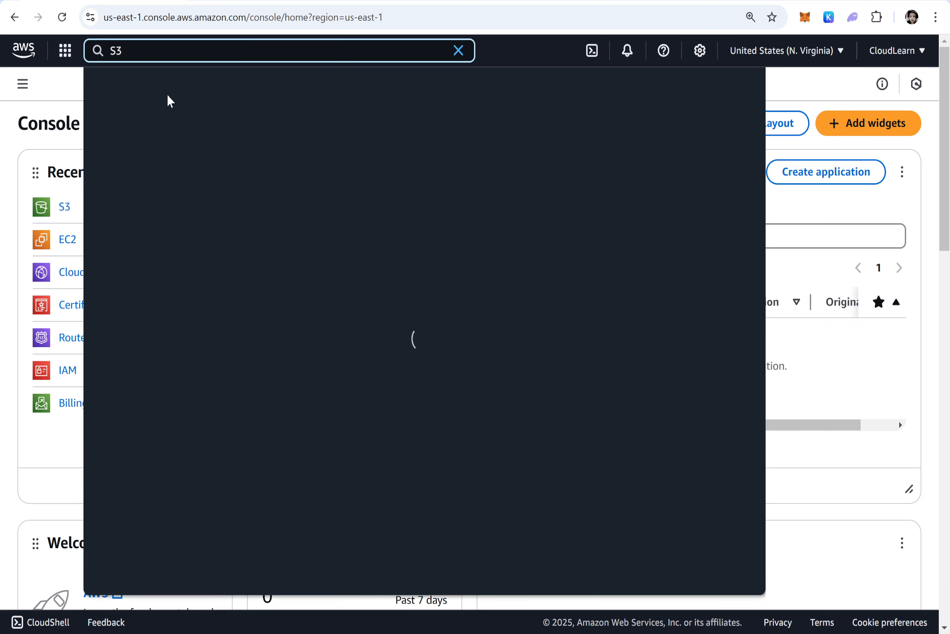
left_click(312, 139)
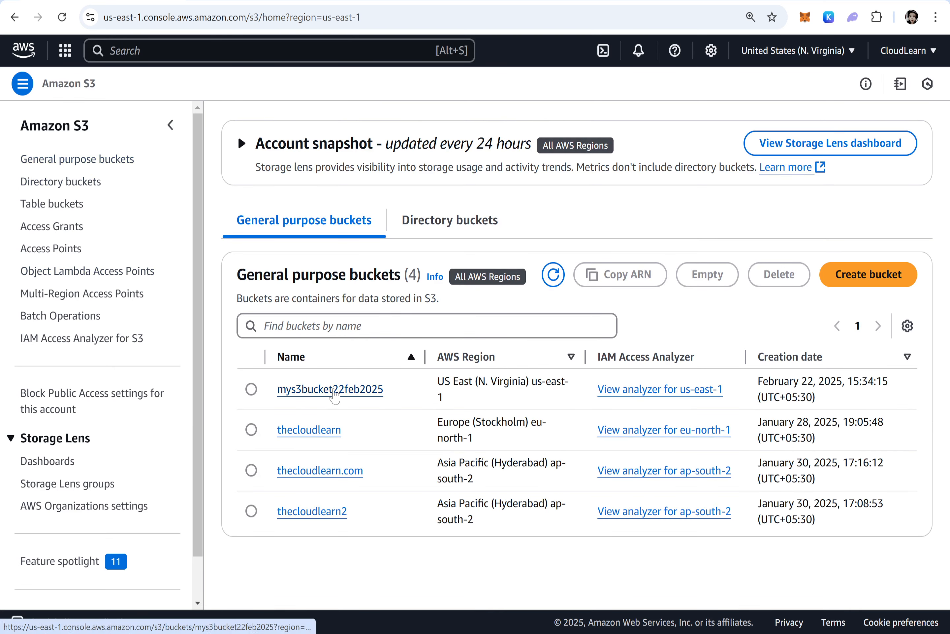
left_click(323, 392)
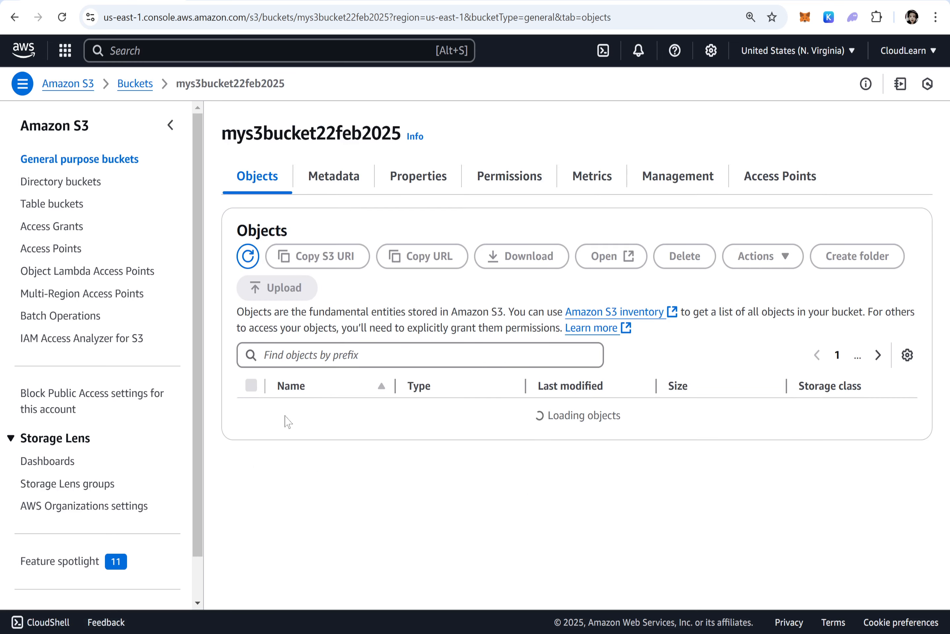
left_click(251, 418)
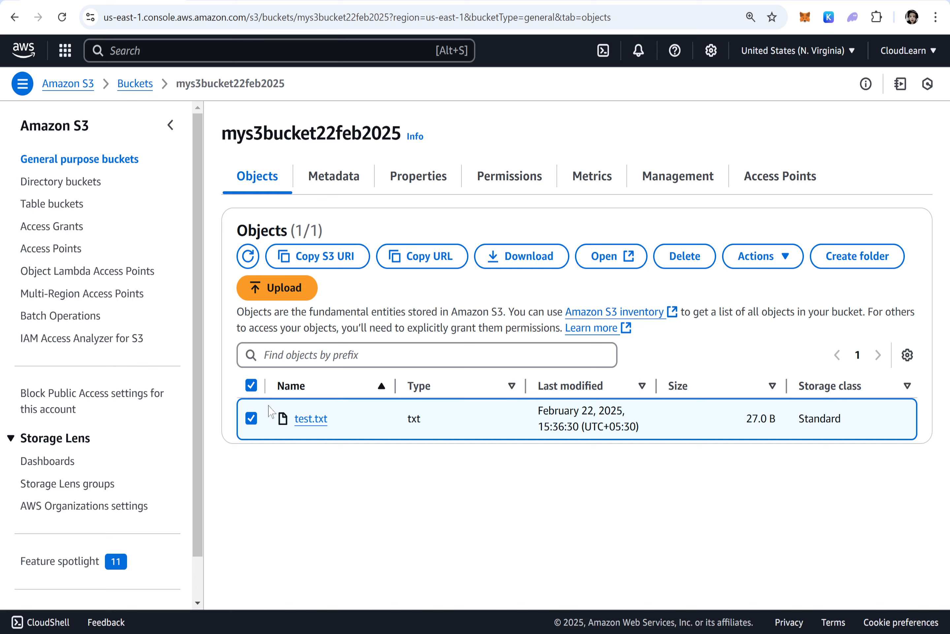
left_click(776, 259)
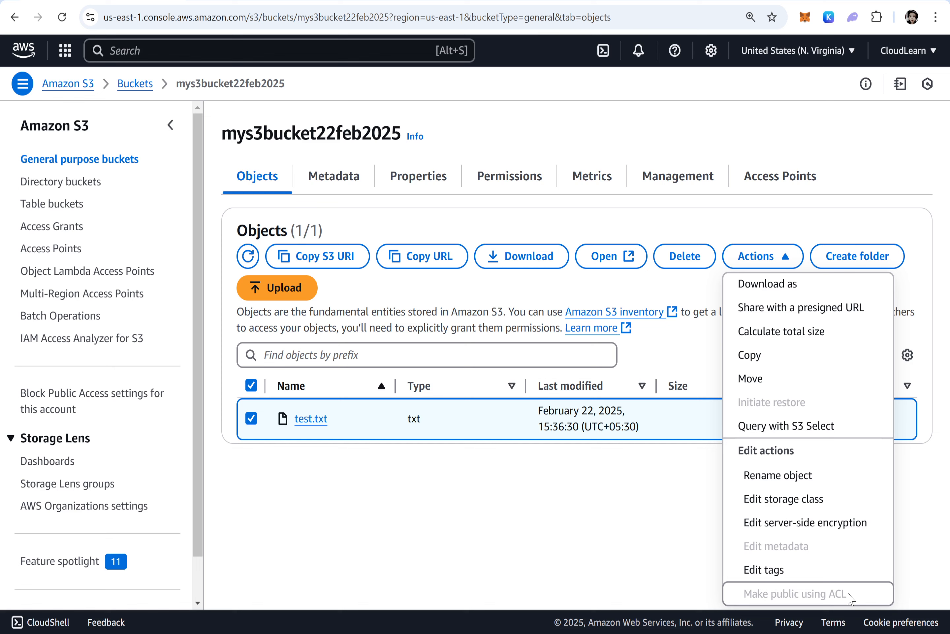
left_click(663, 570)
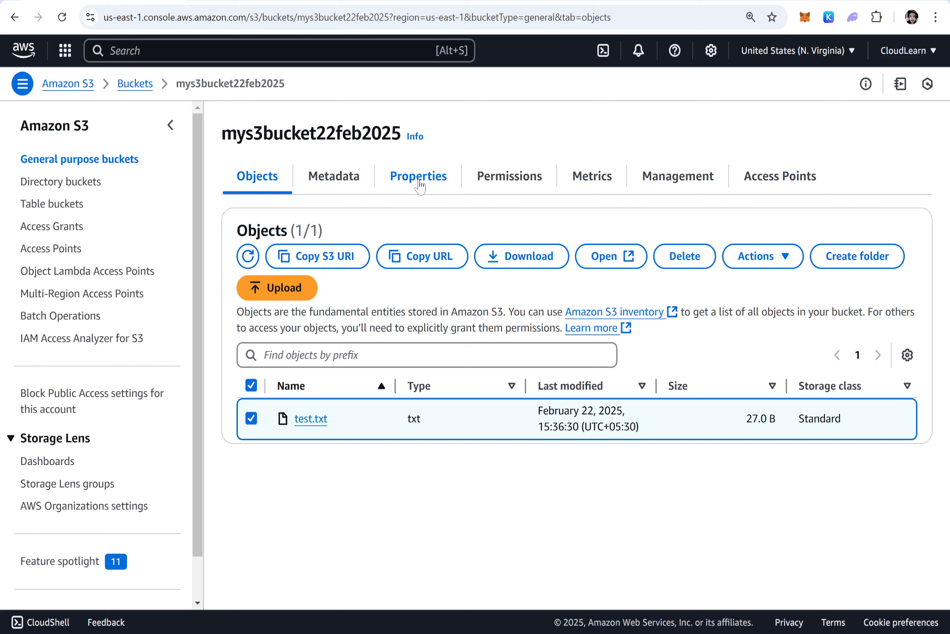
Enable ACLs in the bucket's Object Ownership settings, acknowledge that ACLs will be restored, and save the changes
left_click(509, 186)
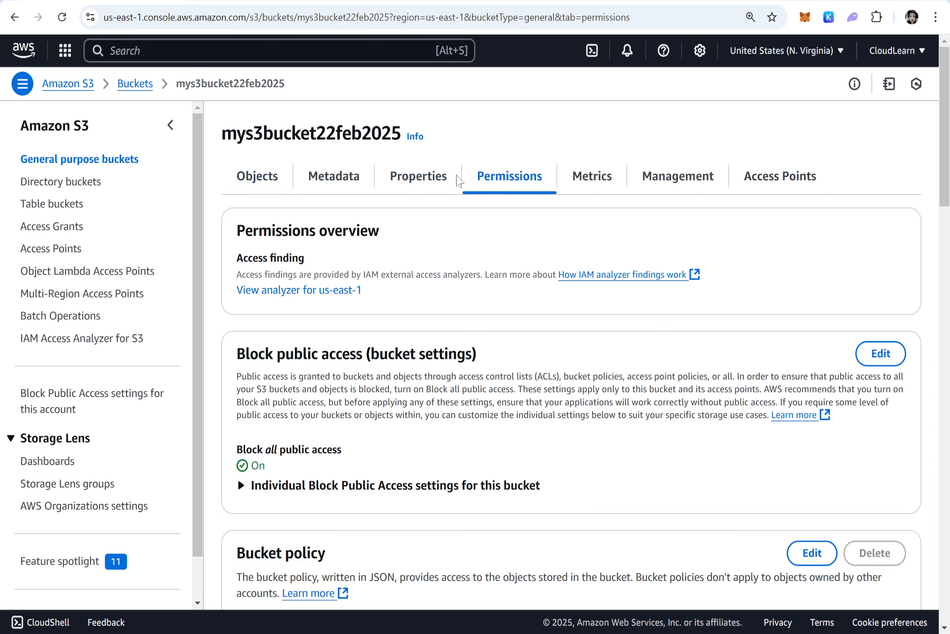
scroll(571, 356, "down", 5)
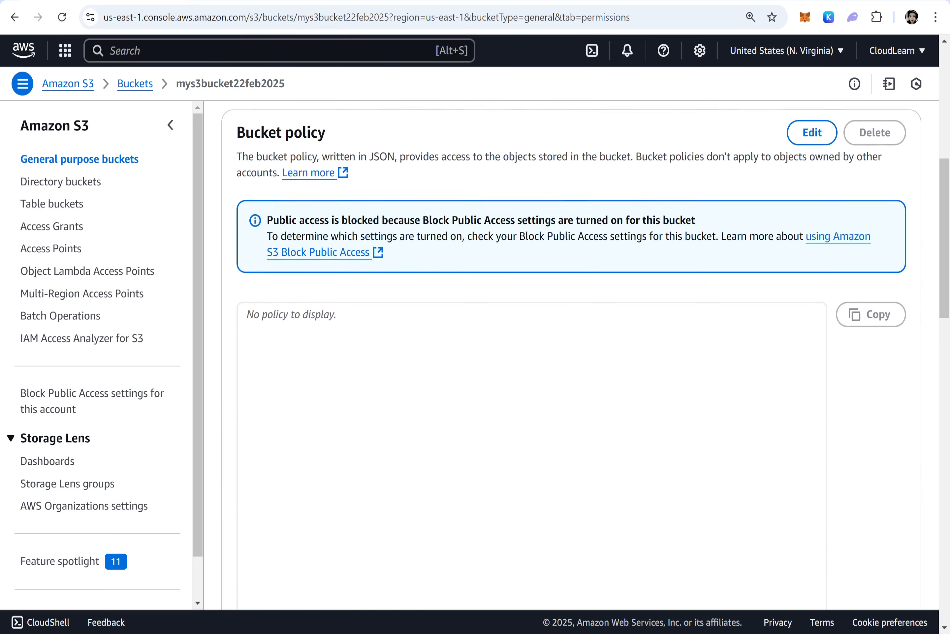
scroll(571, 356, "up", 8)
scroll(571, 356, "down", 18)
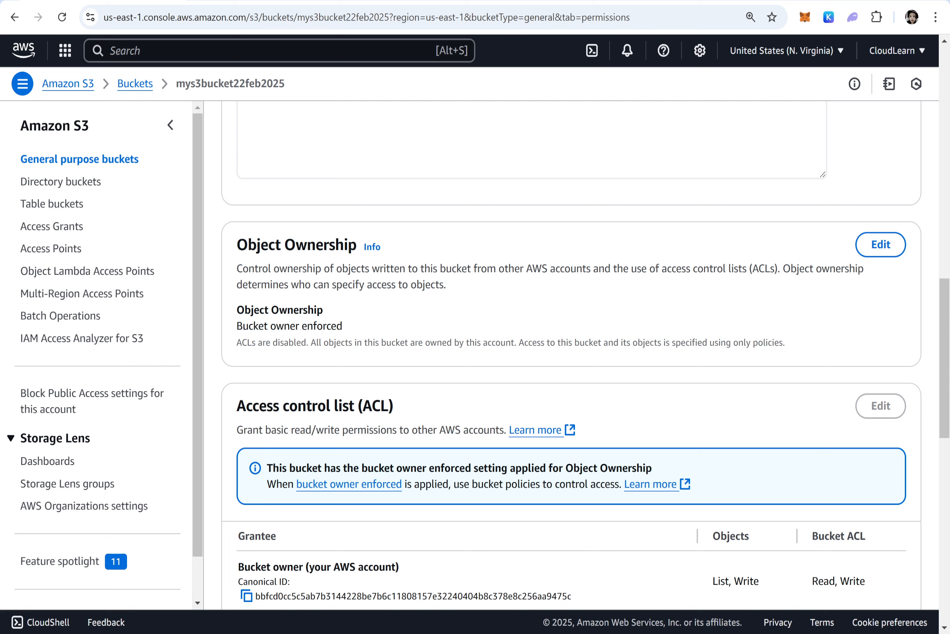
left_click_drag(237, 247, 382, 247)
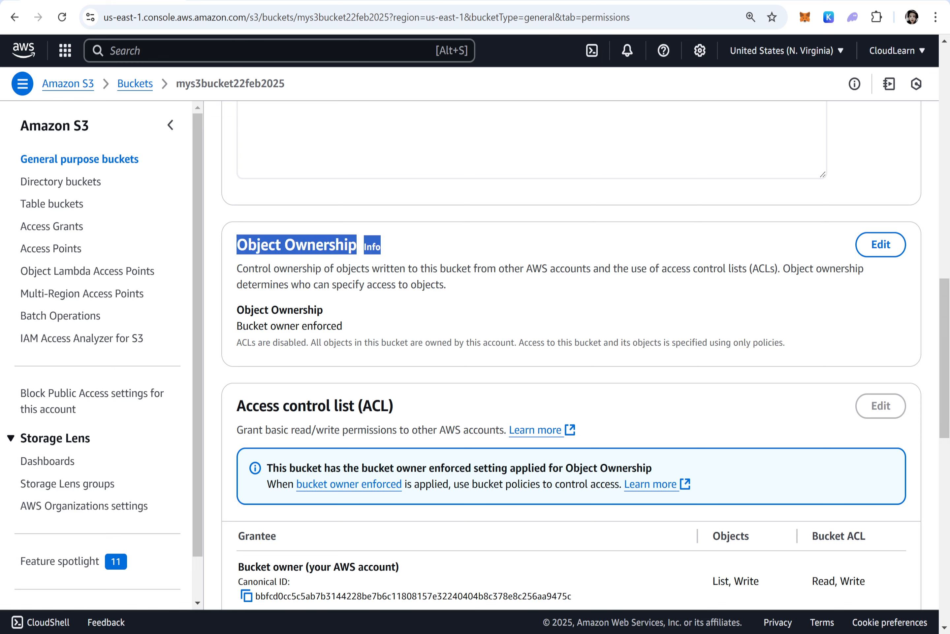
left_click(879, 244)
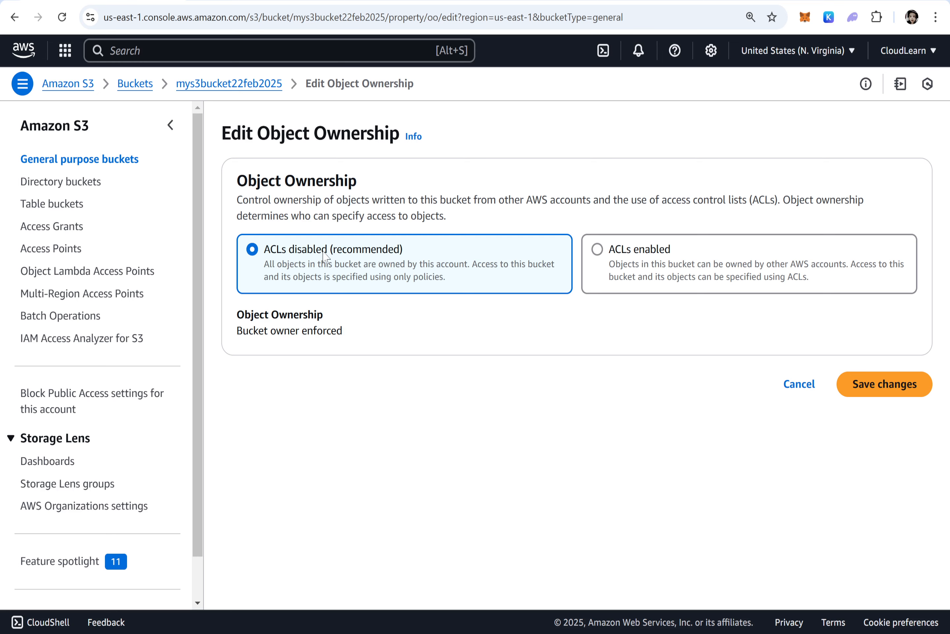
left_click(607, 252)
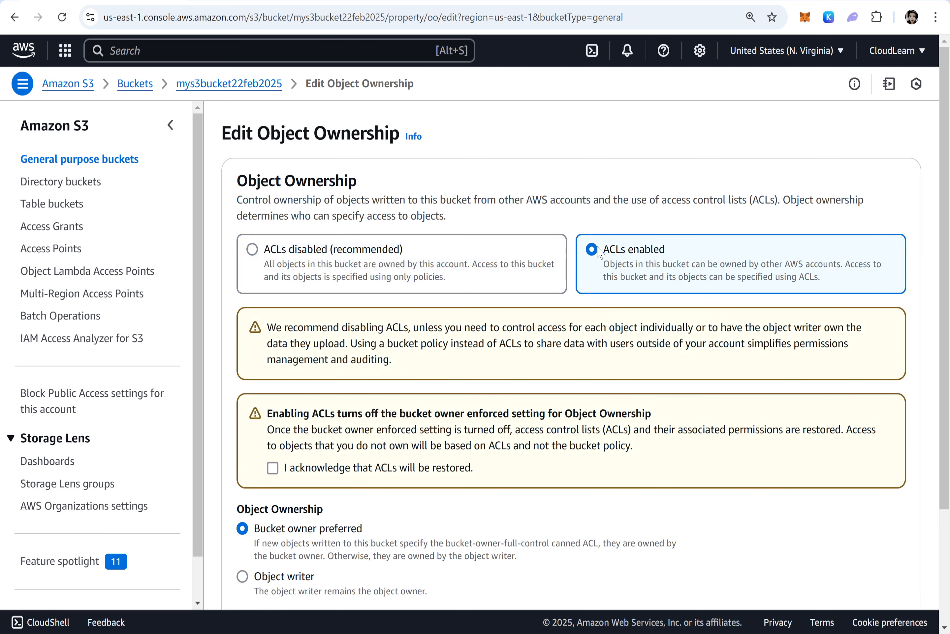
scroll(597, 272, "down", 2)
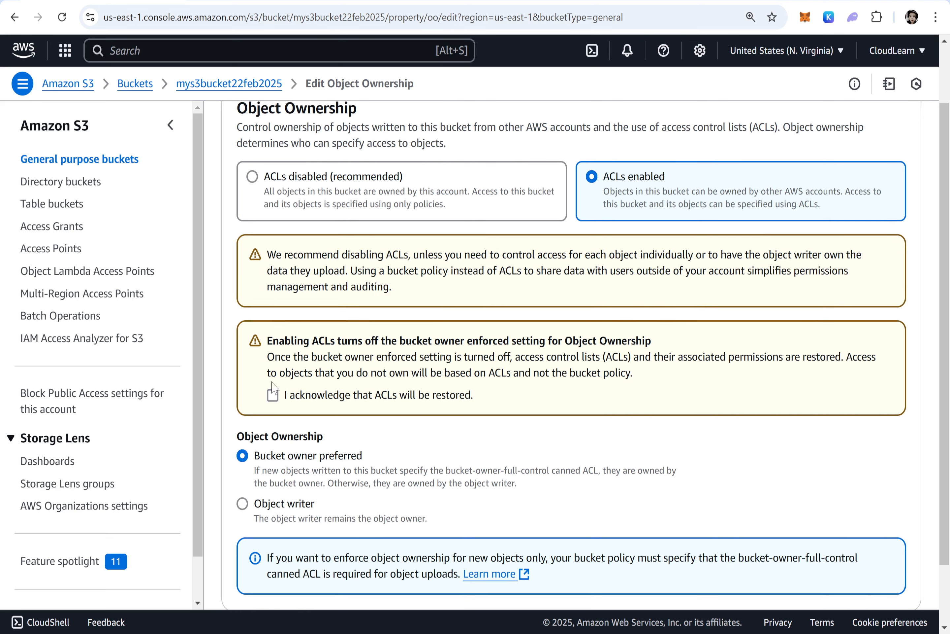
left_click(272, 397)
scroll(523, 398, "down", 2)
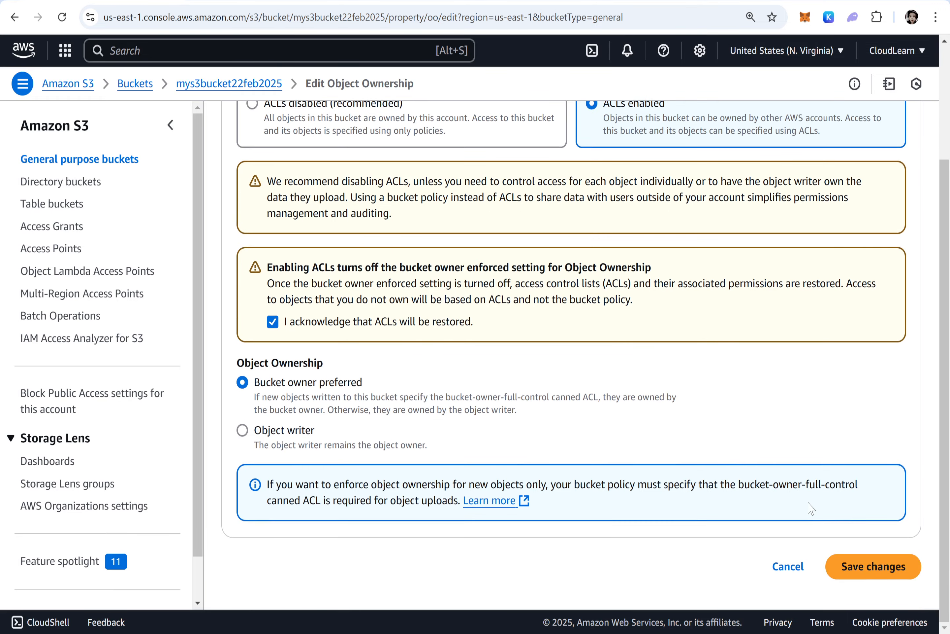
left_click(875, 571)
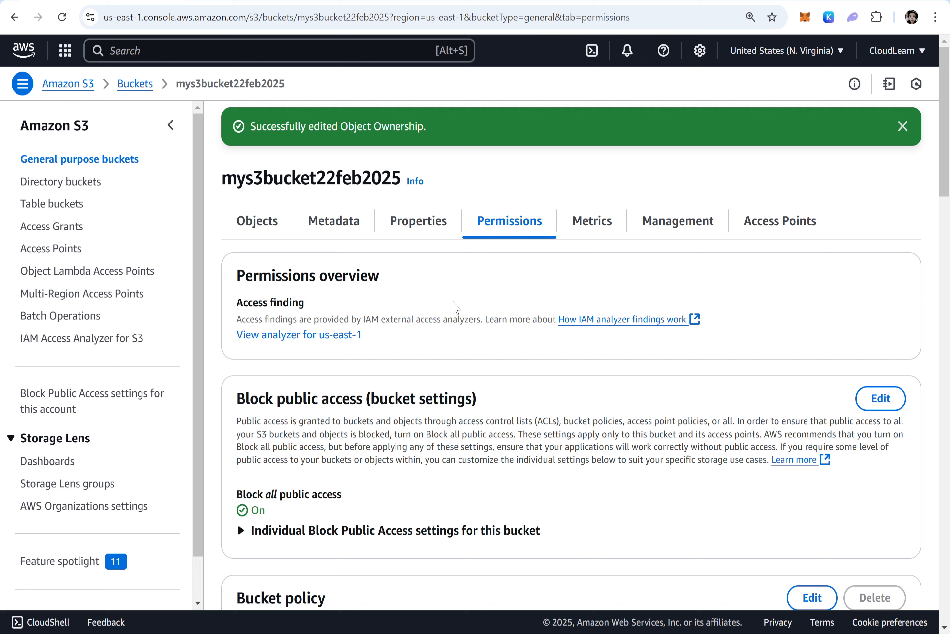
Select test.txt in the bucket's objects and try to make it public using ACL
left_click_drag(275, 515, 245, 513)
left_click(256, 221)
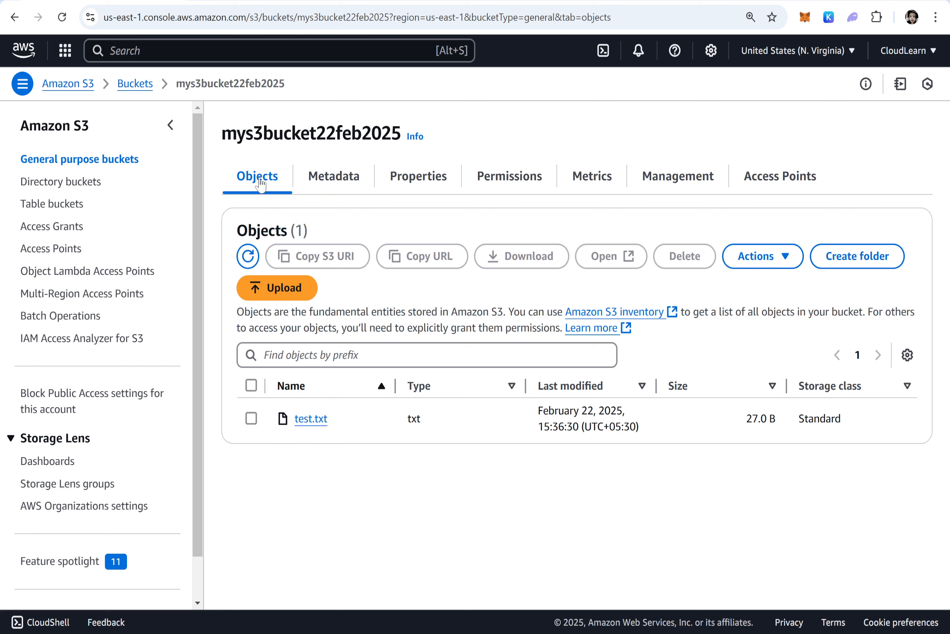
left_click(251, 418)
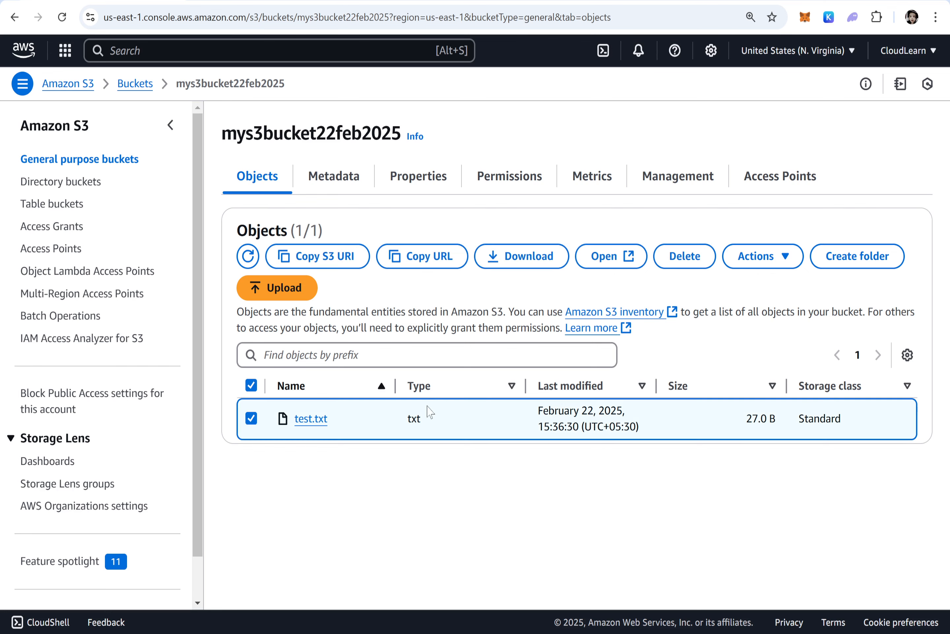
left_click(759, 260)
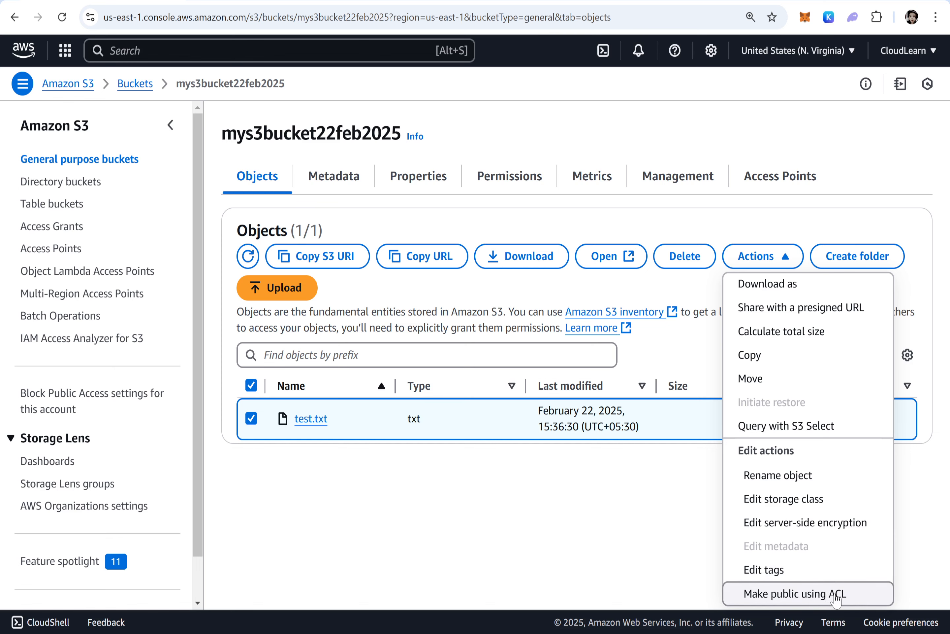
left_click(836, 595)
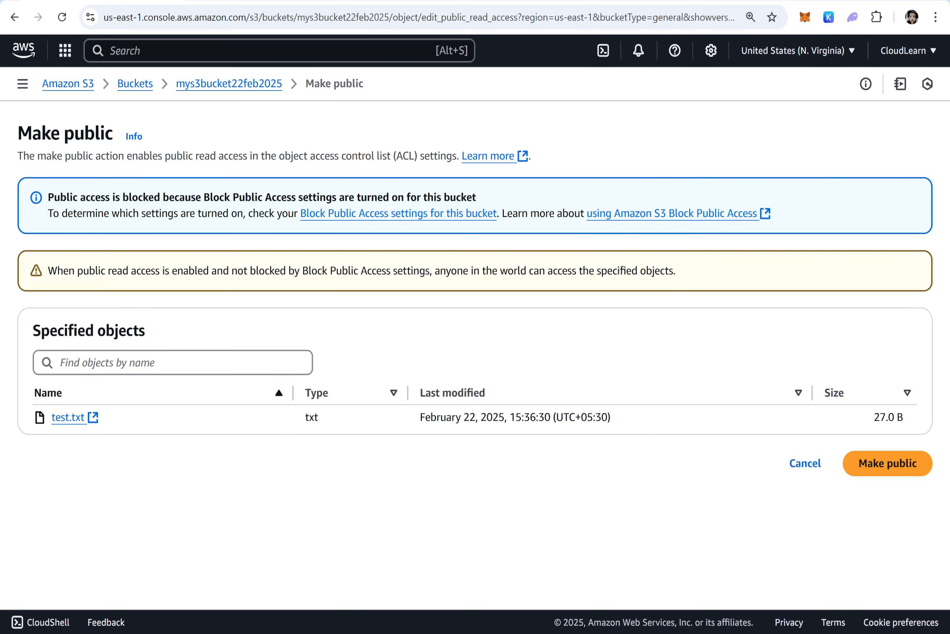
left_click(881, 463)
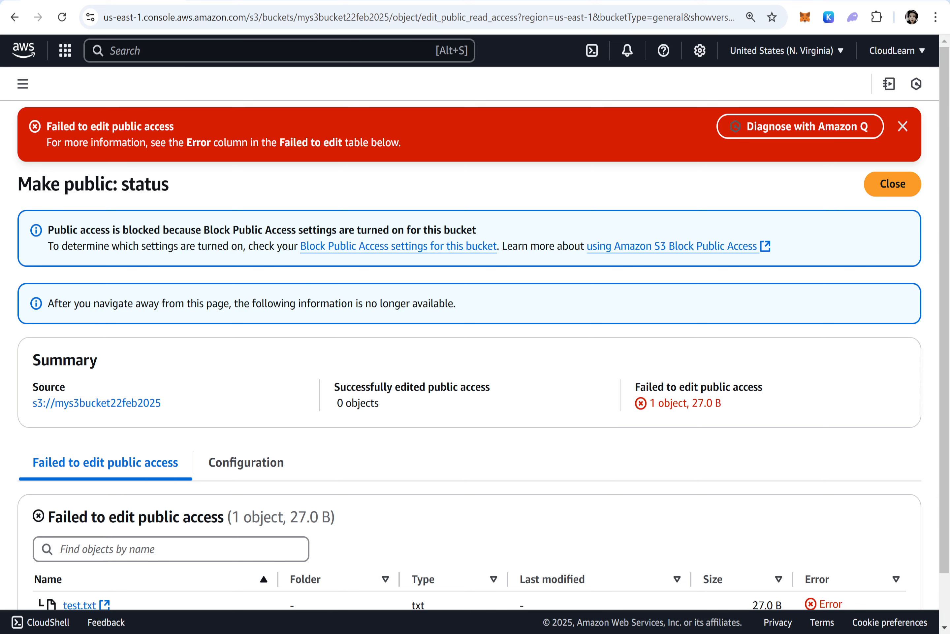
Inspect the error details for test.txt on the make-public status page, then close it
scroll(531, 364, "down", 2)
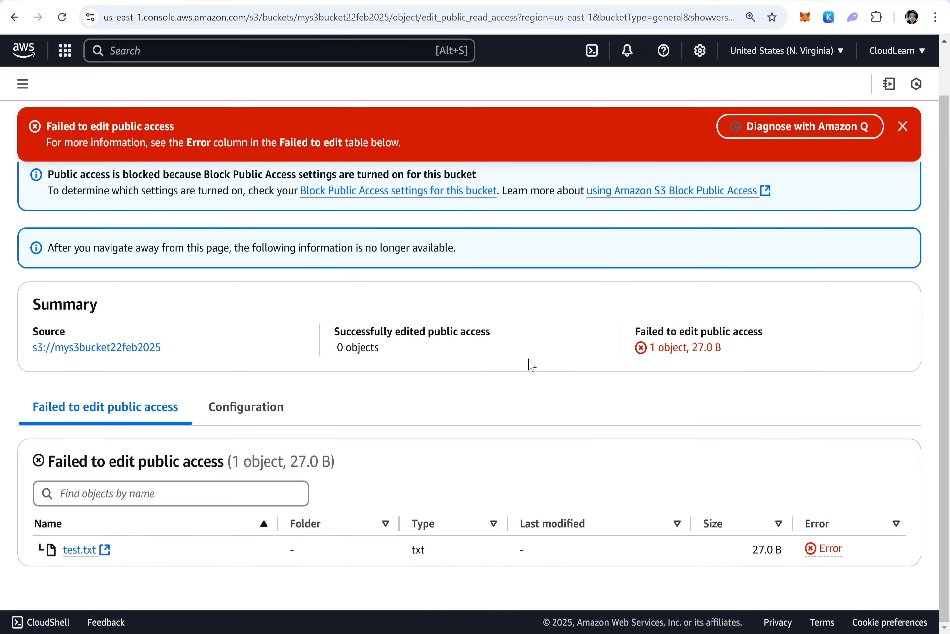
left_click(835, 551)
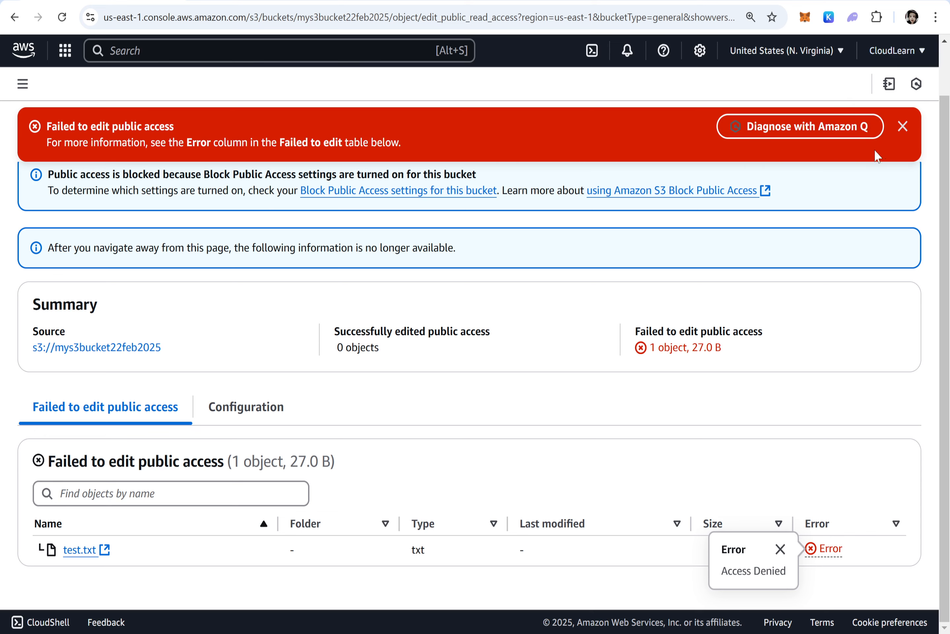
left_click(902, 128)
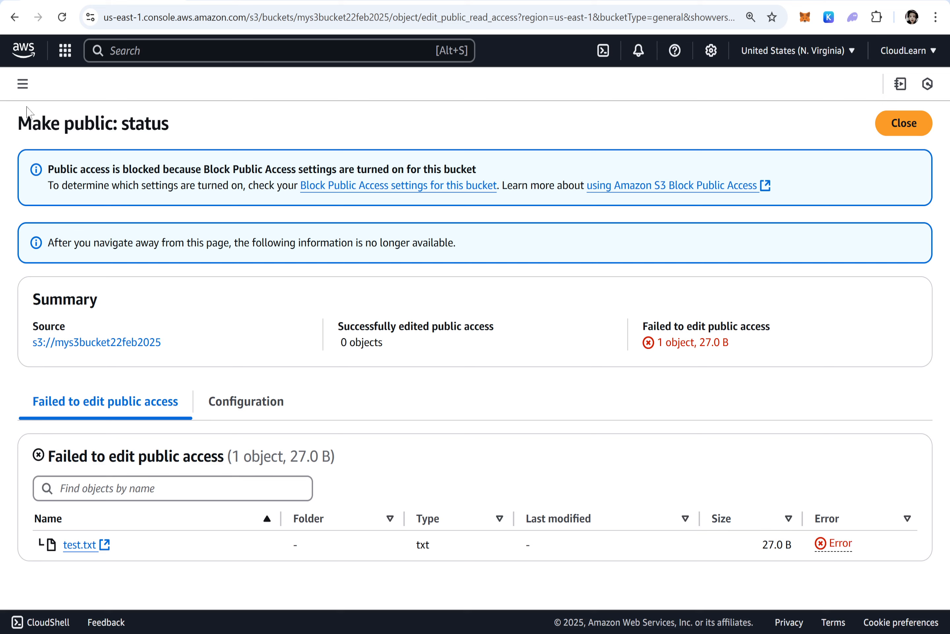
left_click(907, 124)
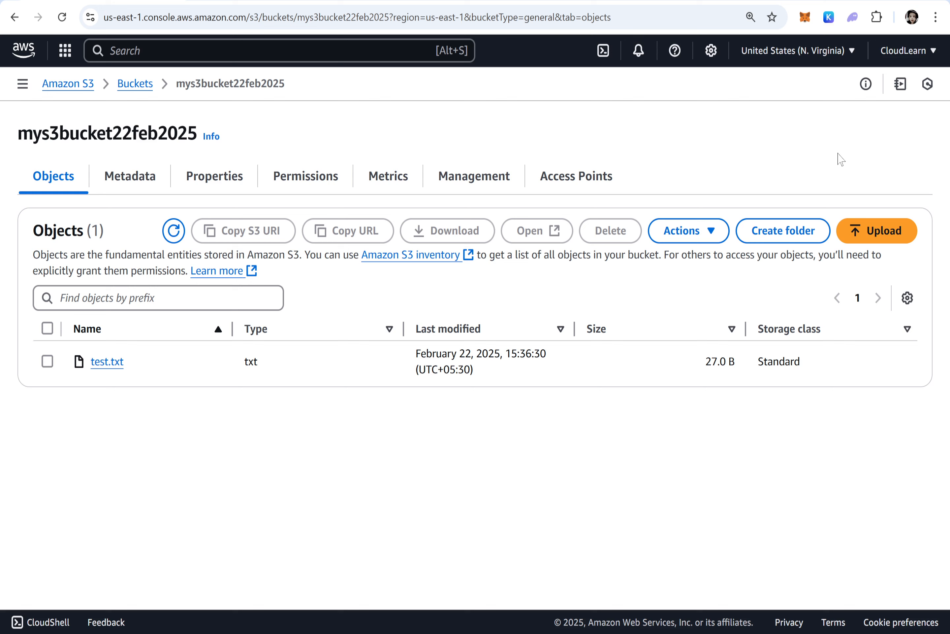
Turn off Block all public access for the bucket, save, and confirm by entering "confirm"
left_click(311, 179)
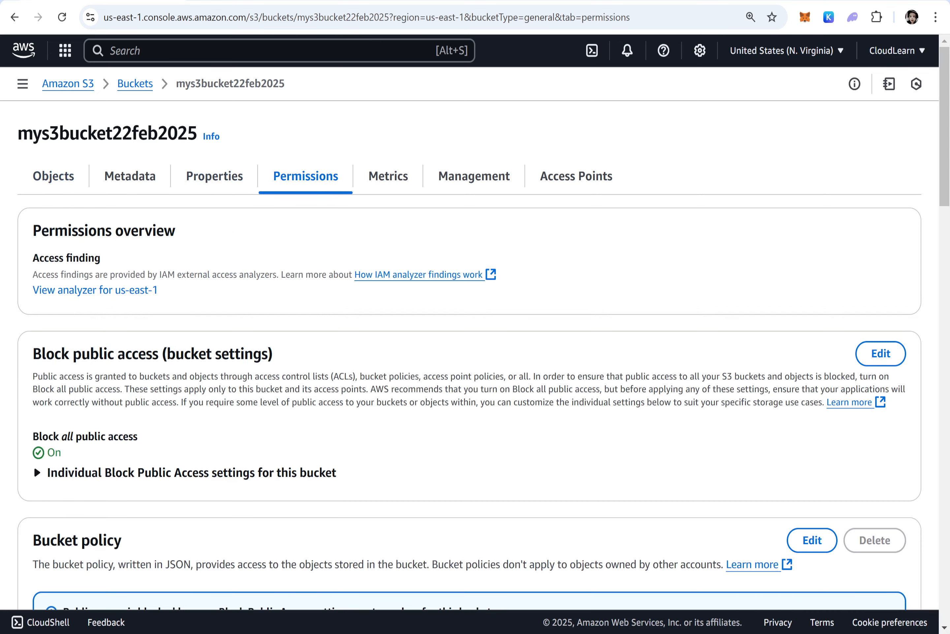
left_click_drag(61, 353, 159, 355)
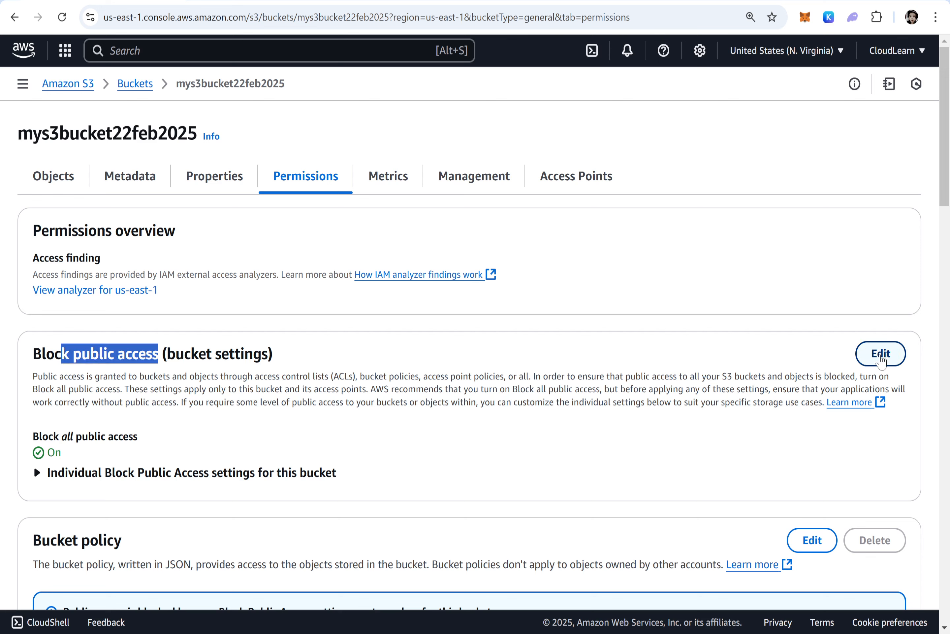
left_click_drag(32, 353, 162, 356)
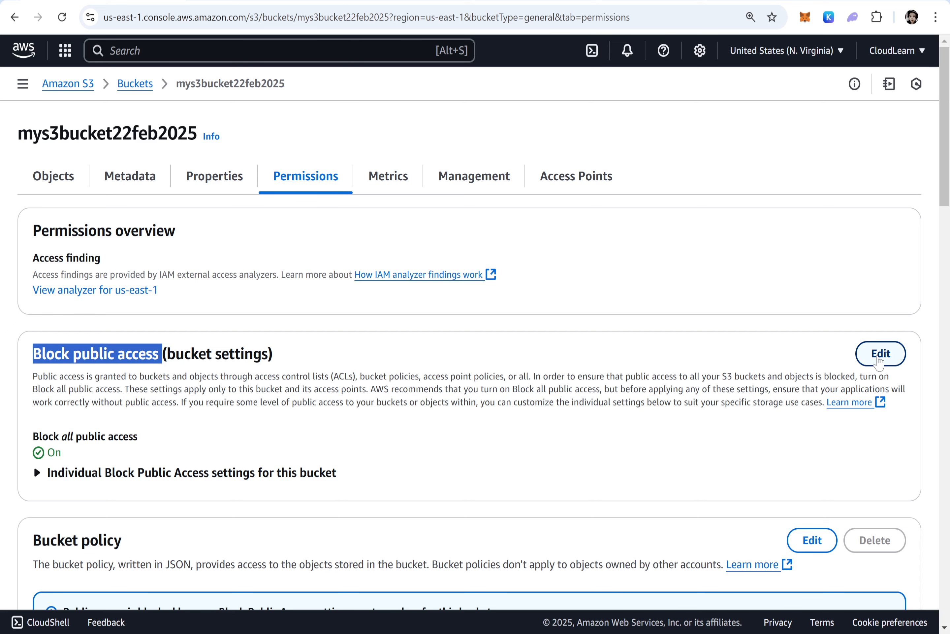
left_click(879, 354)
left_click(39, 260)
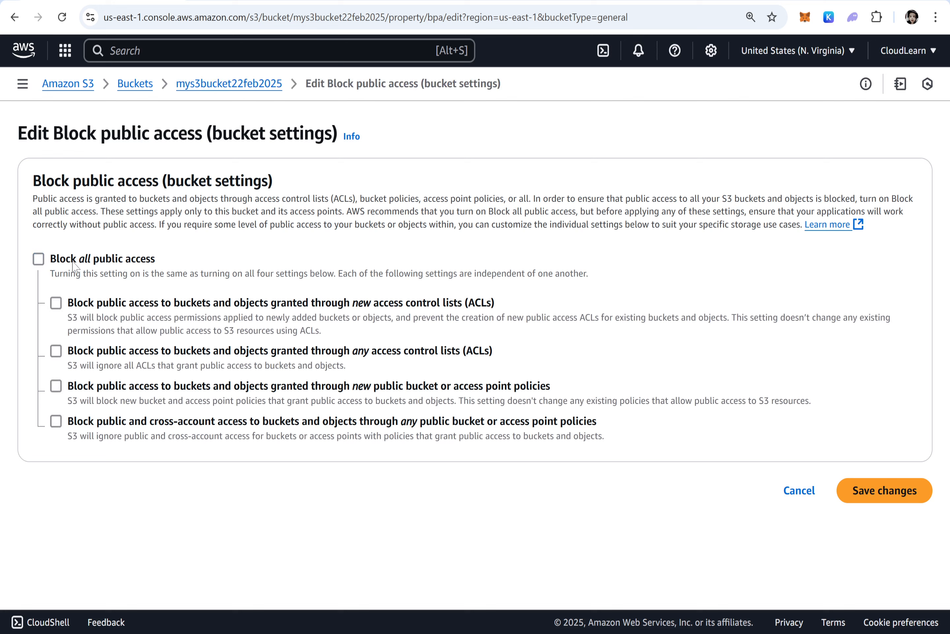
left_click(897, 495)
left_click(414, 380)
type("confirm")
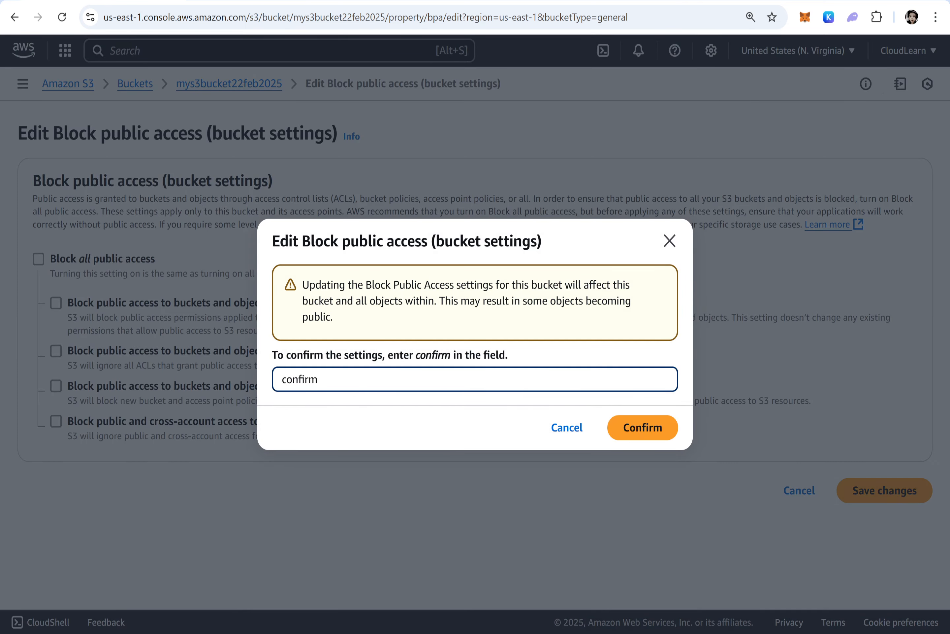
left_click(655, 429)
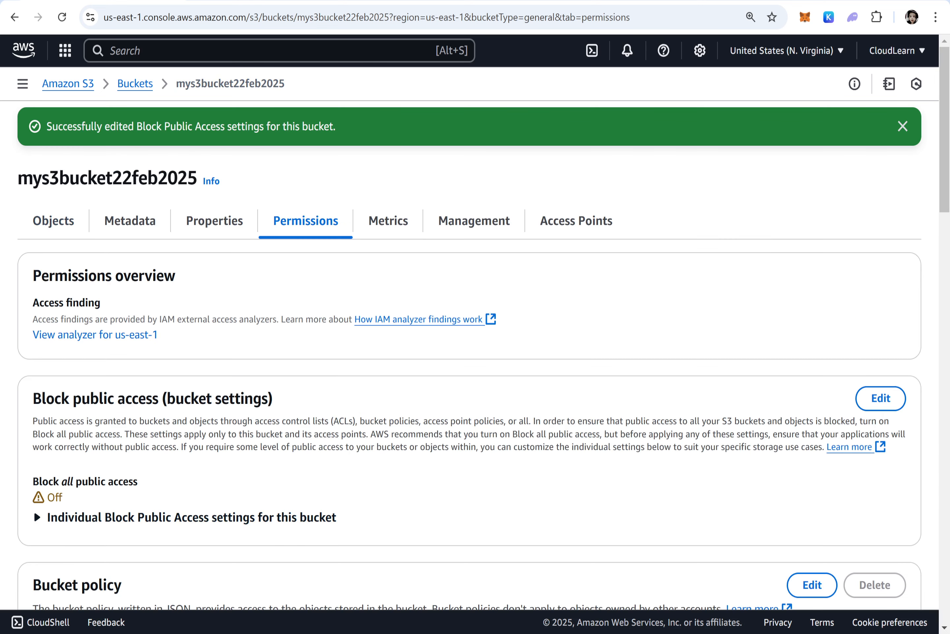
Return to the bucket's objects list and select test.txt
left_click(54, 223)
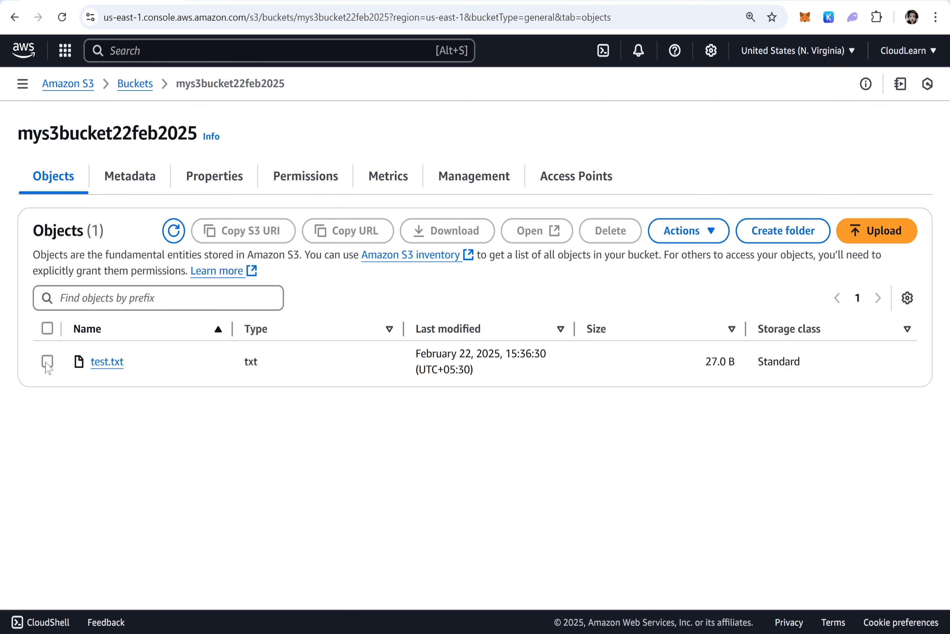
left_click(48, 361)
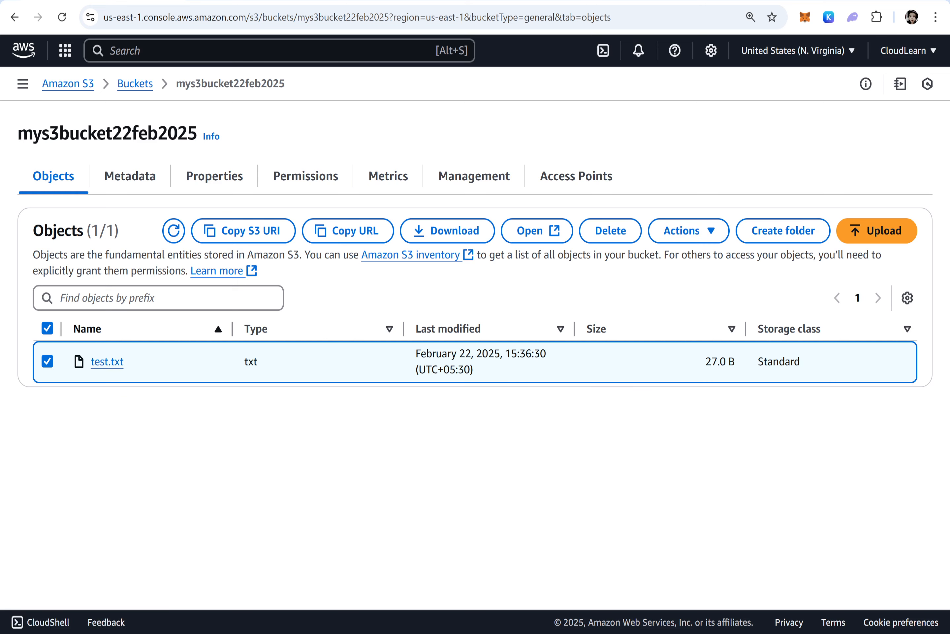
Copy the test.txt object URL from the notes and open it in the other browser
left_click(717, 594)
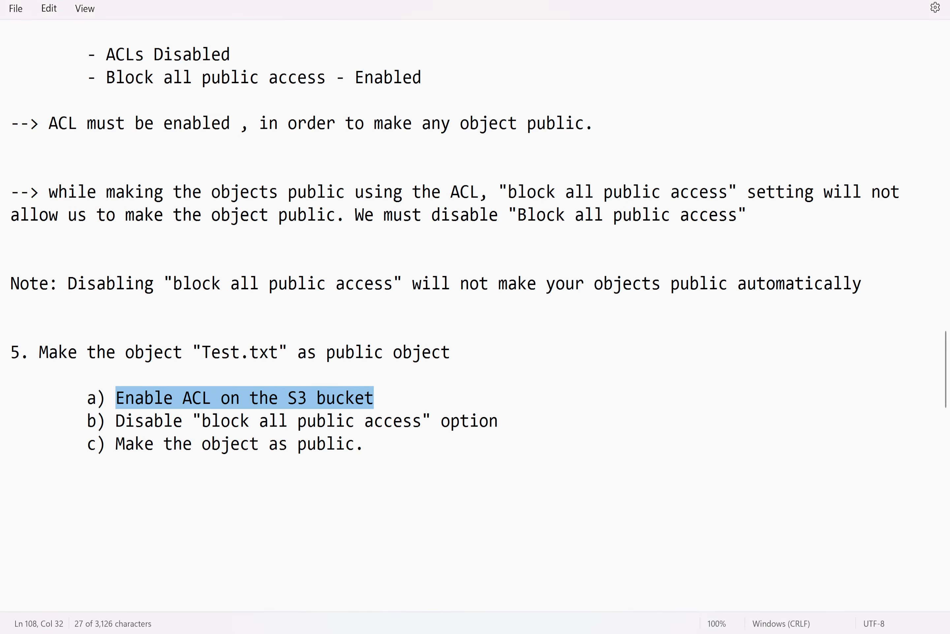
scroll(195, 209, "up", 7)
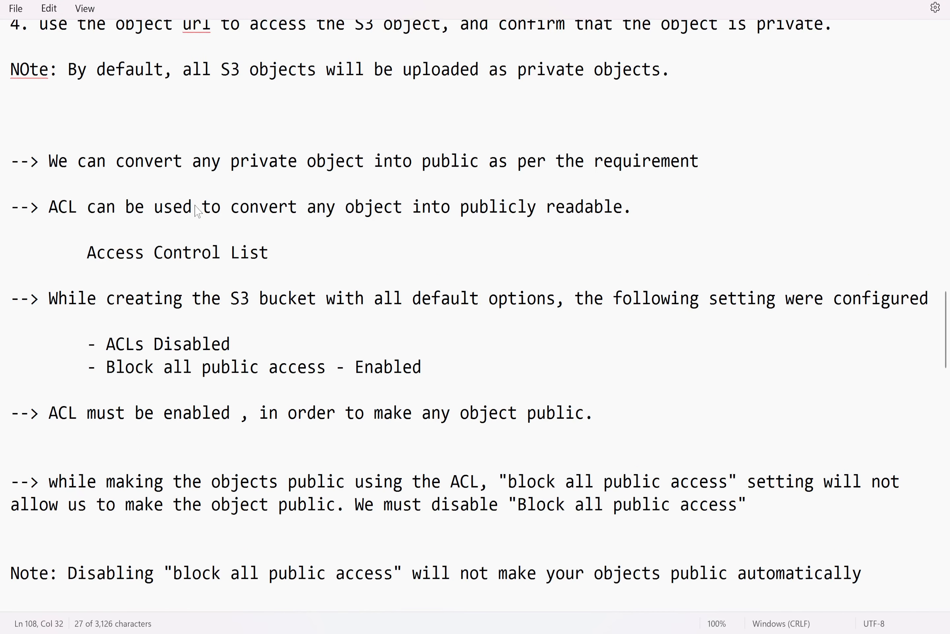
scroll(197, 210, "up", 1)
left_click_drag(613, 147, 6, 156)
key("ctrl+c")
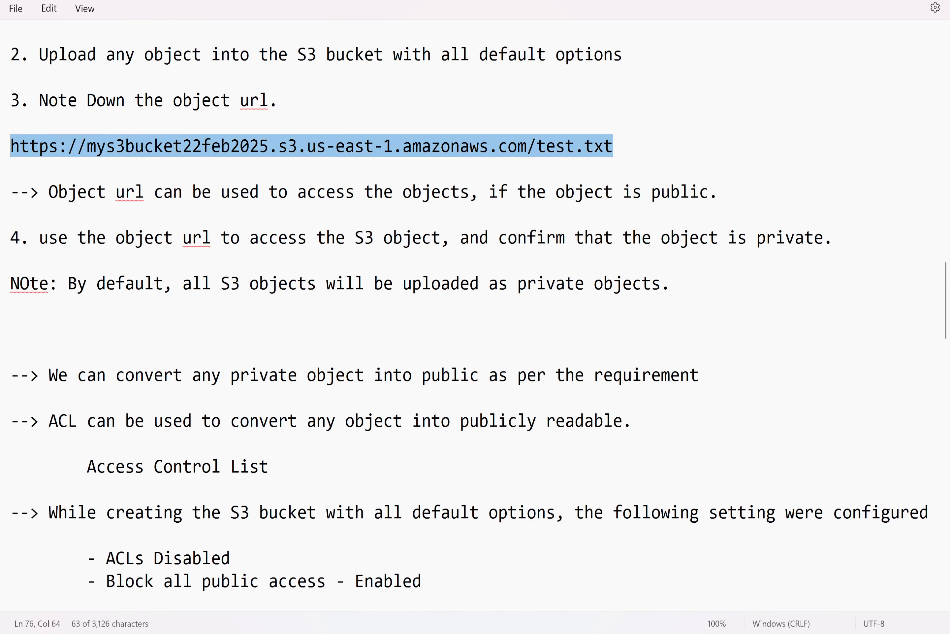
key("alt+Tab")
key("ctrl+v")
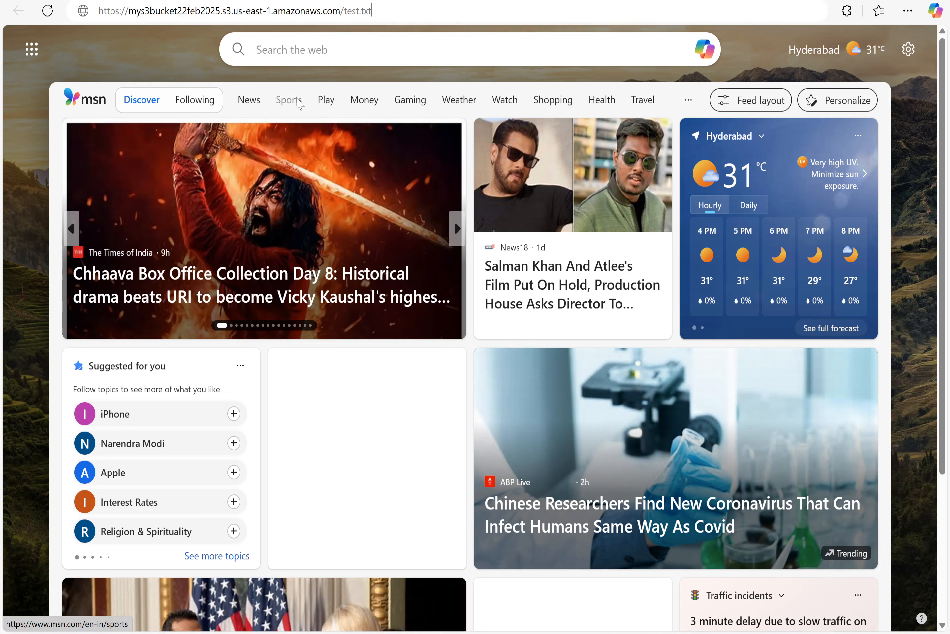
key("Return")
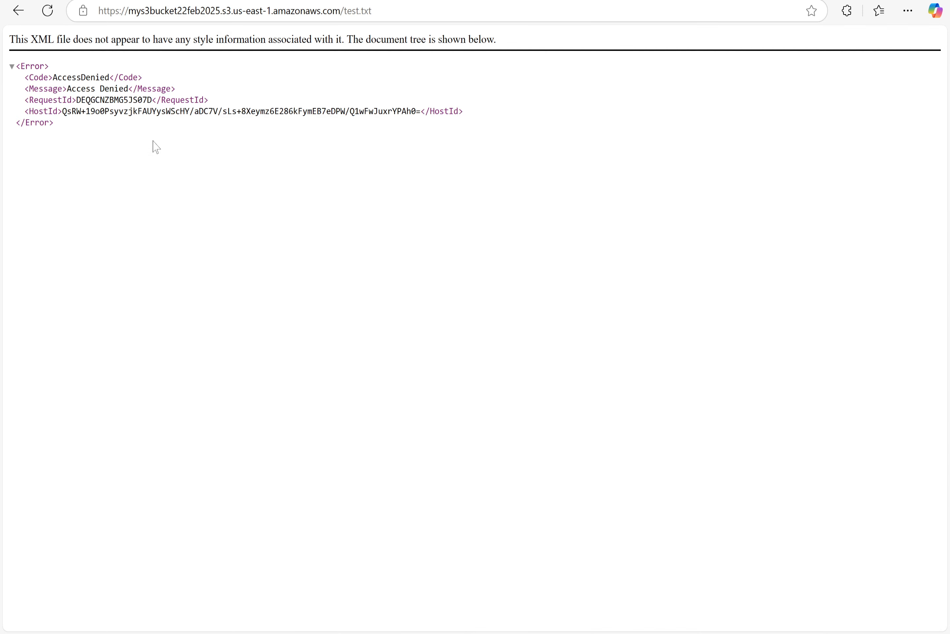
Highlight step c), "Make the object as public.", in the notes
key("alt+Tab")
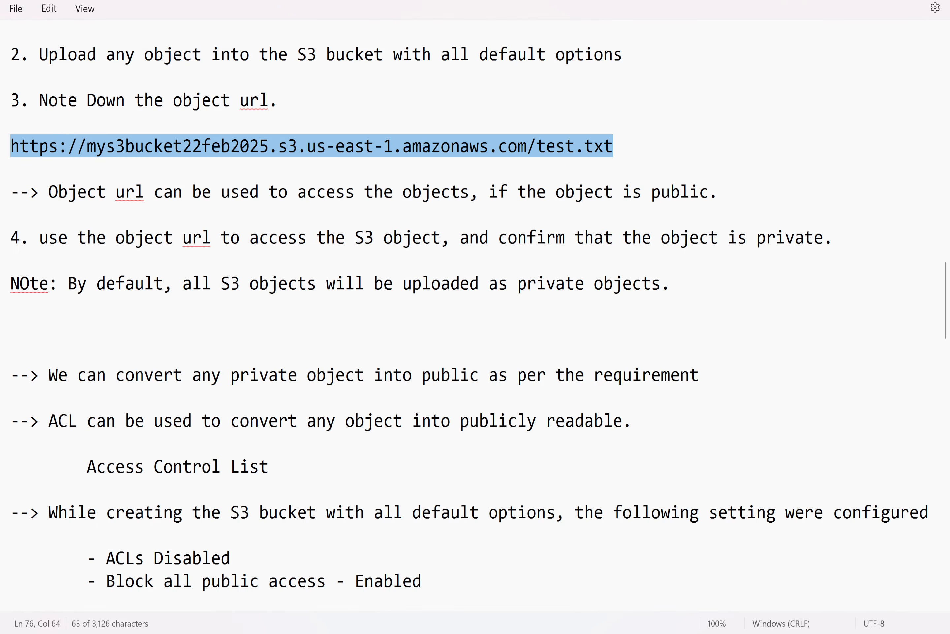
scroll(384, 365, "down", 9)
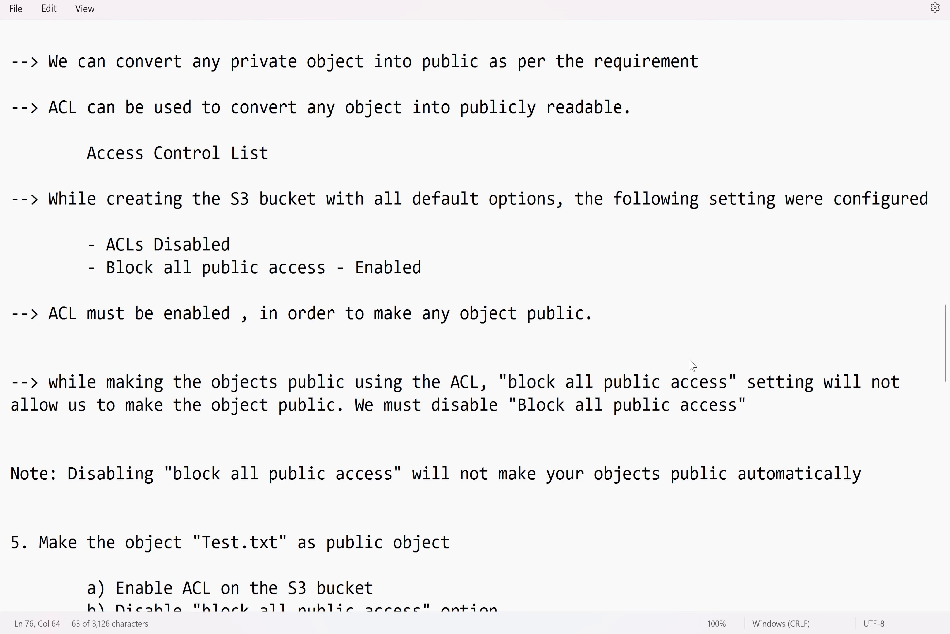
left_click_drag(378, 352, 105, 352)
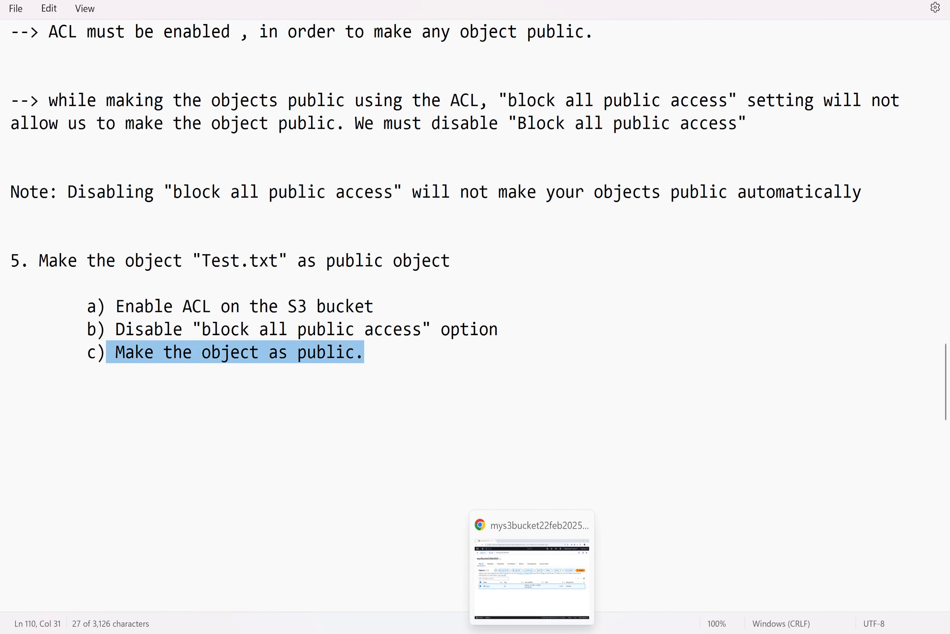
Make the selected test.txt public using ACL and confirm with Make public
left_click(516, 620)
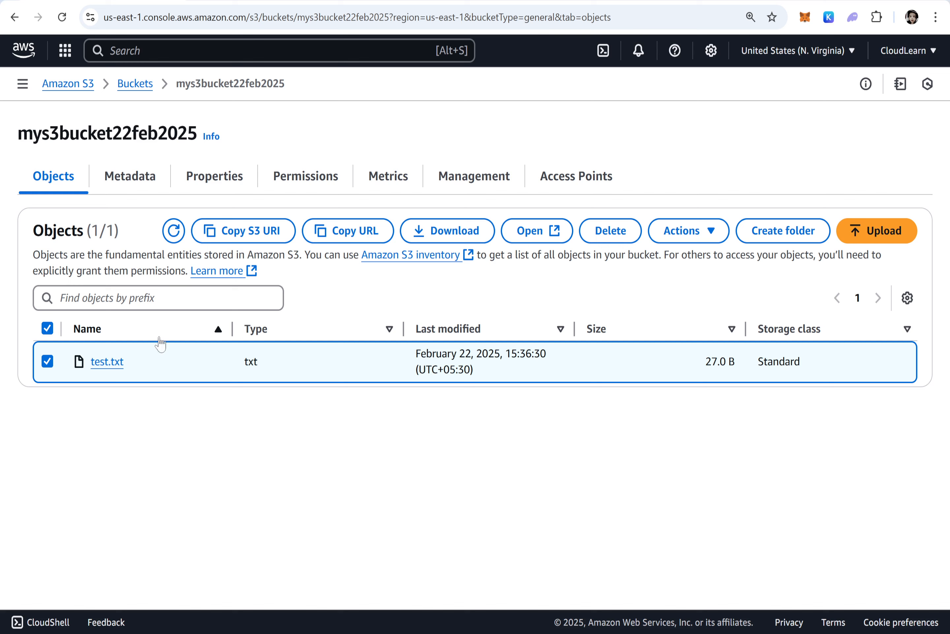
left_click(702, 232)
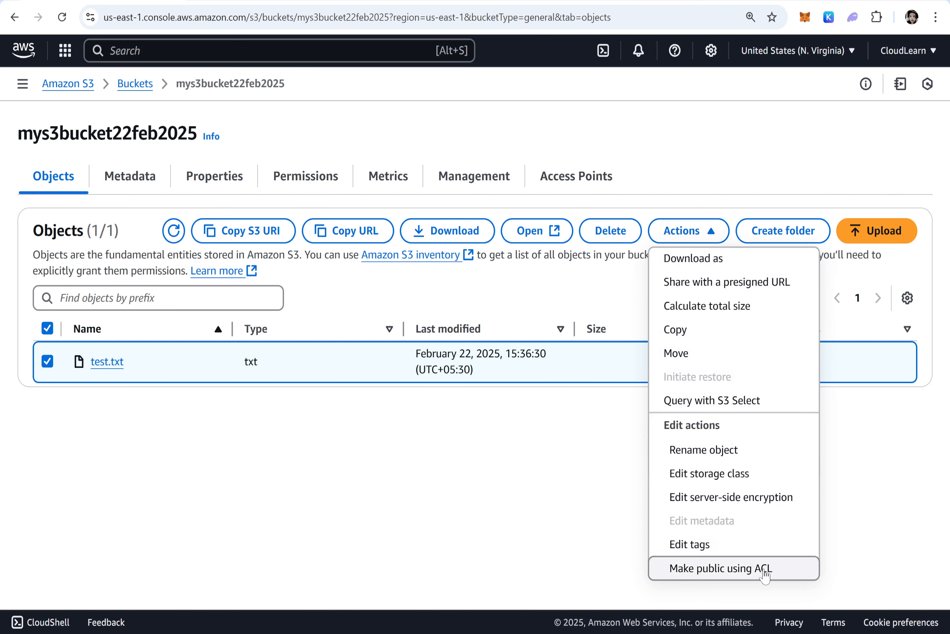
left_click(764, 570)
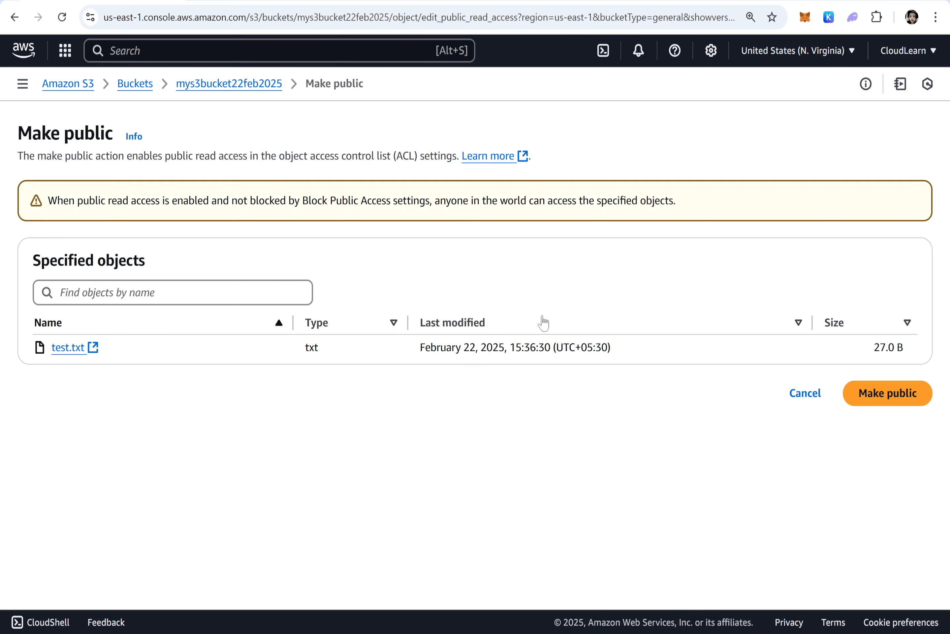
left_click(871, 393)
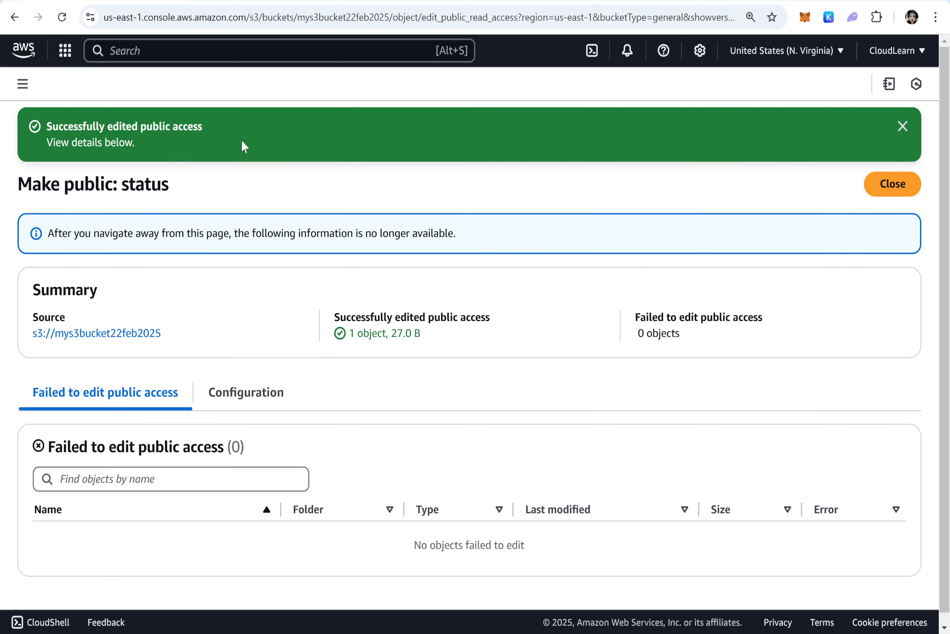
Reload the test.txt object URL in the other browser
key("alt+Tab")
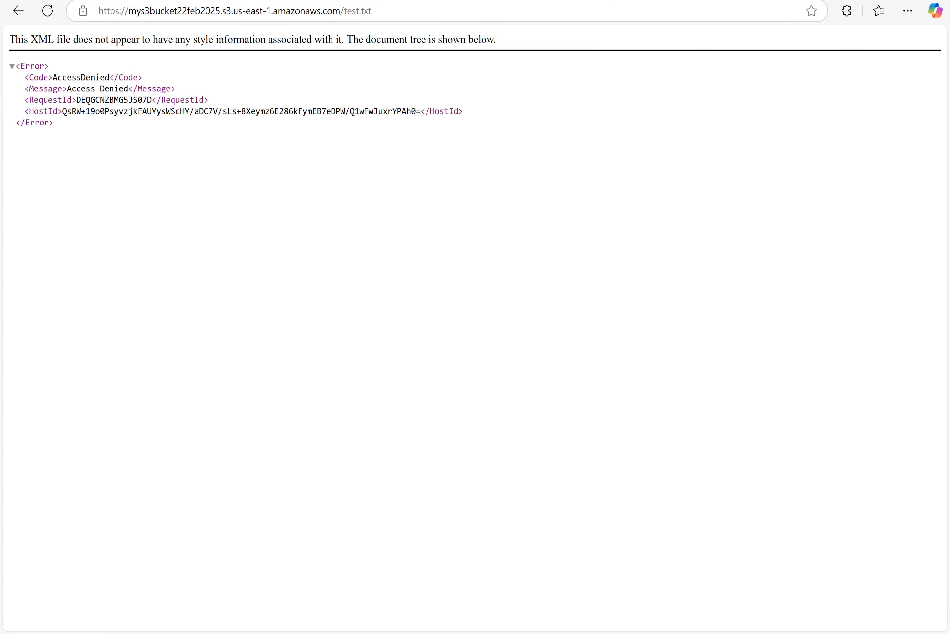
left_click(414, 6)
key("Return")
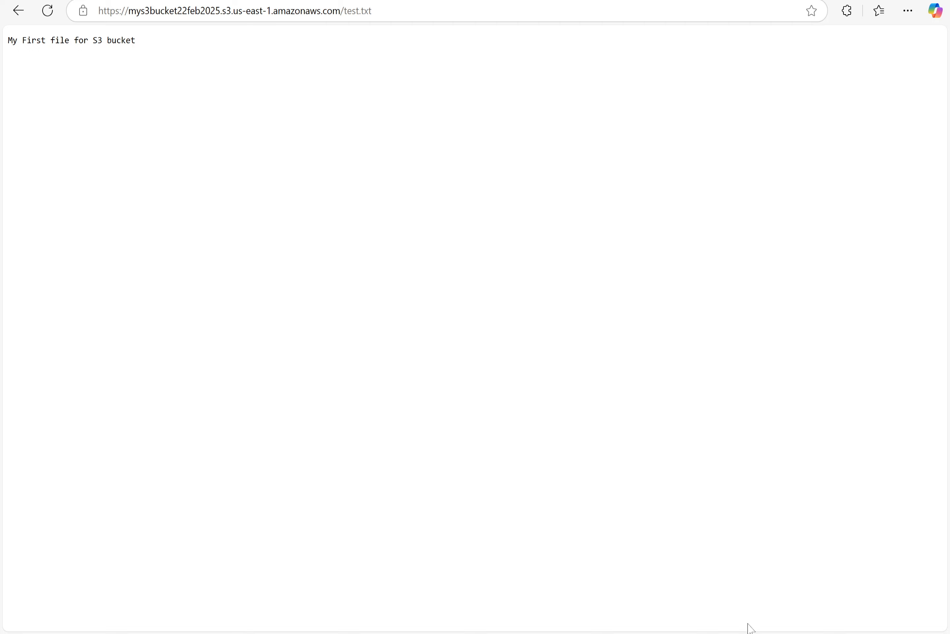
Add a new note item "6. Upload an object as a public while uploading it." below step 5
key("alt+Tab")
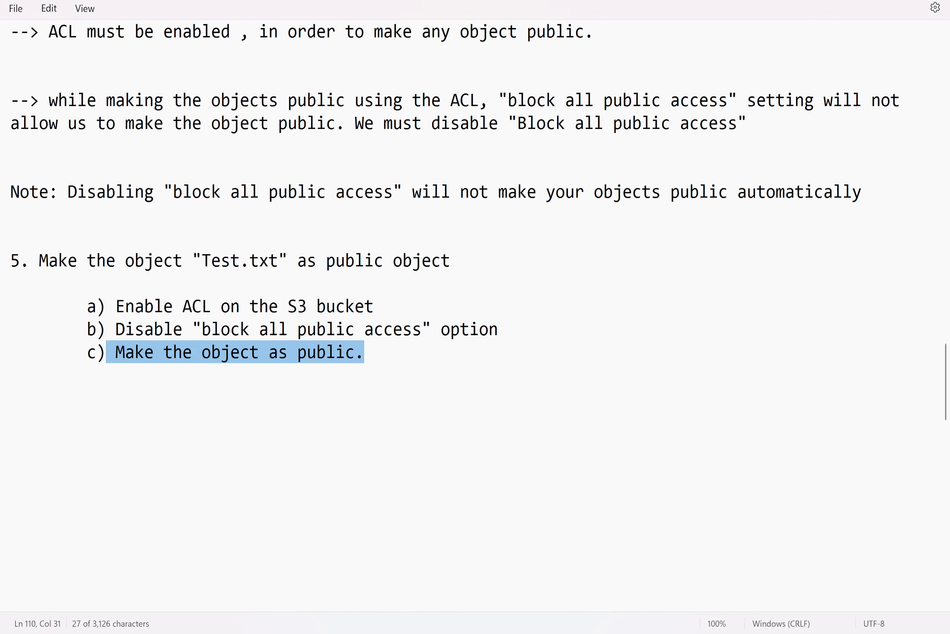
left_click(390, 360)
key("Return")
key("Return")
type("6")
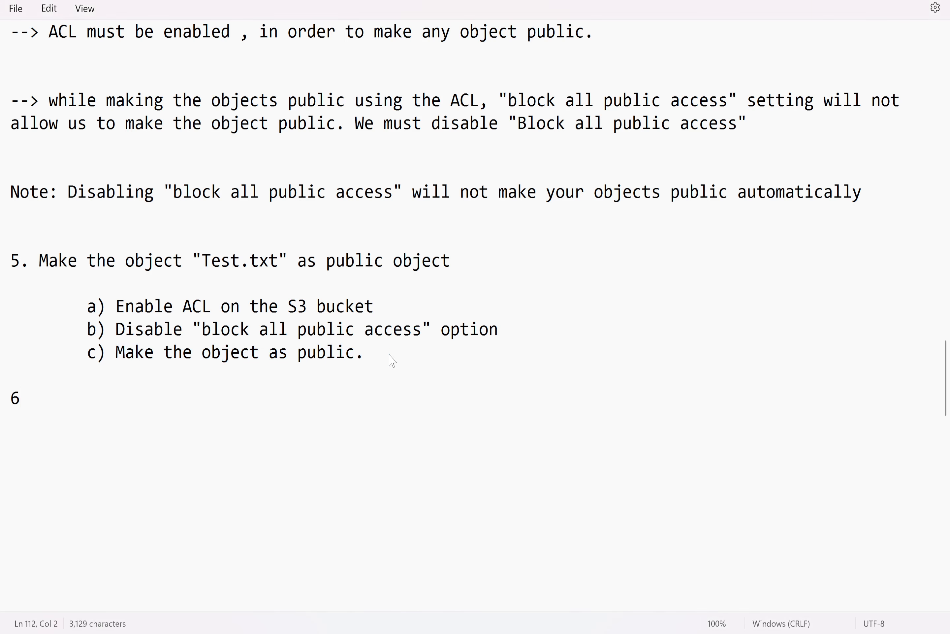
type(".")
type("Upload an obje")
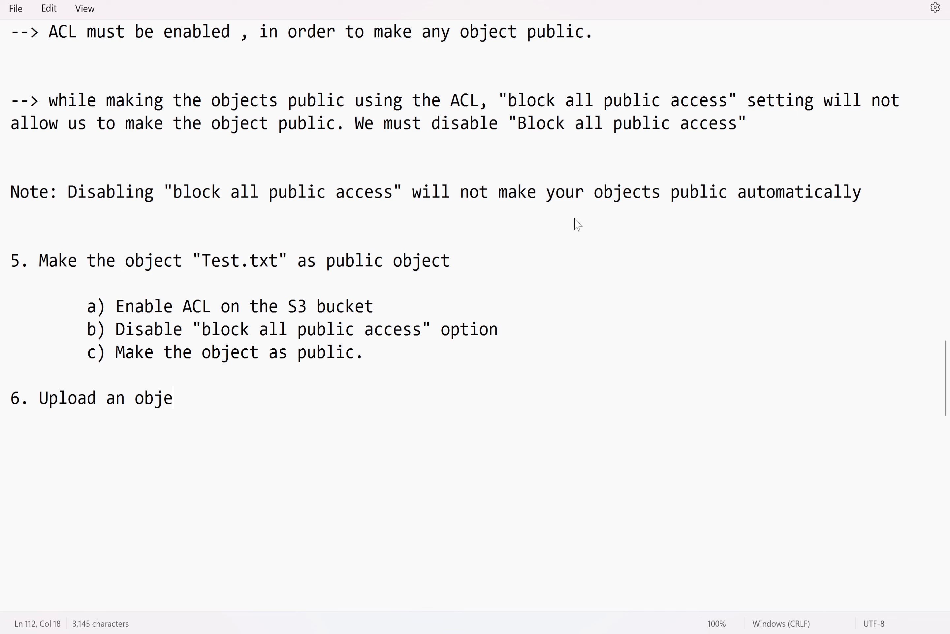
type("ct as a pu")
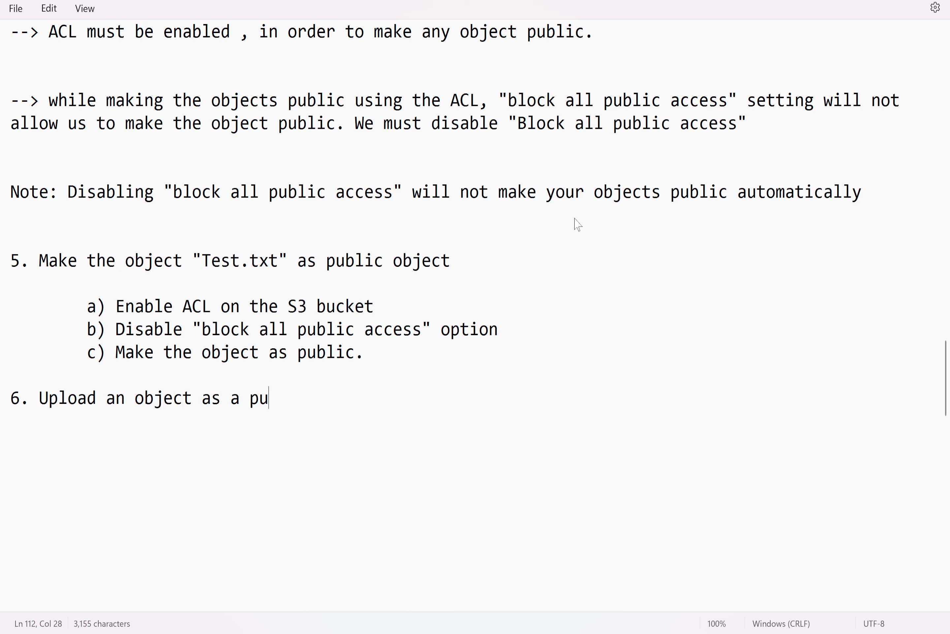
type("blic while uploading it.")
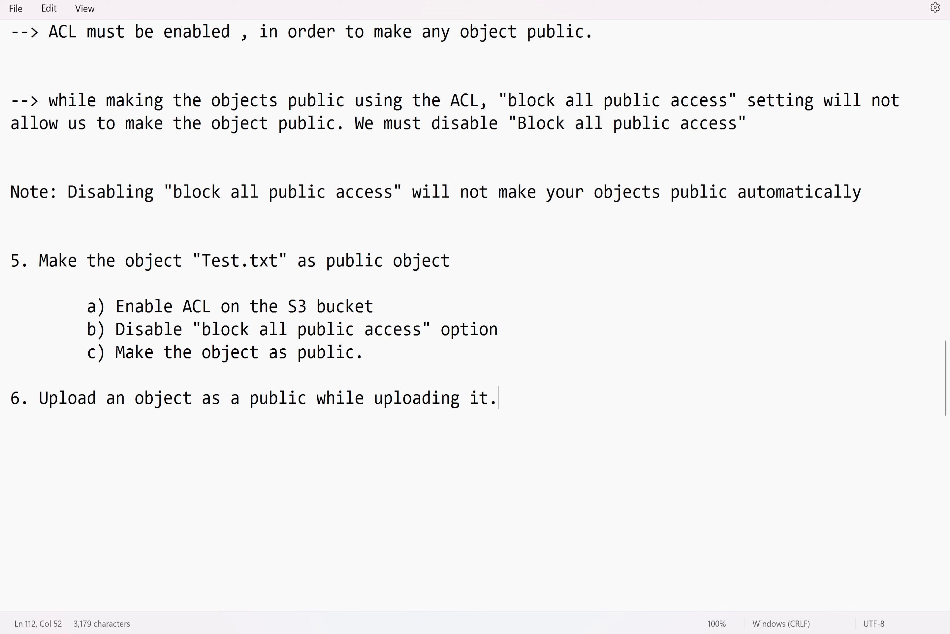
Go to the desktop and delete the downloaded registration file there
mouse_move(503, 632)
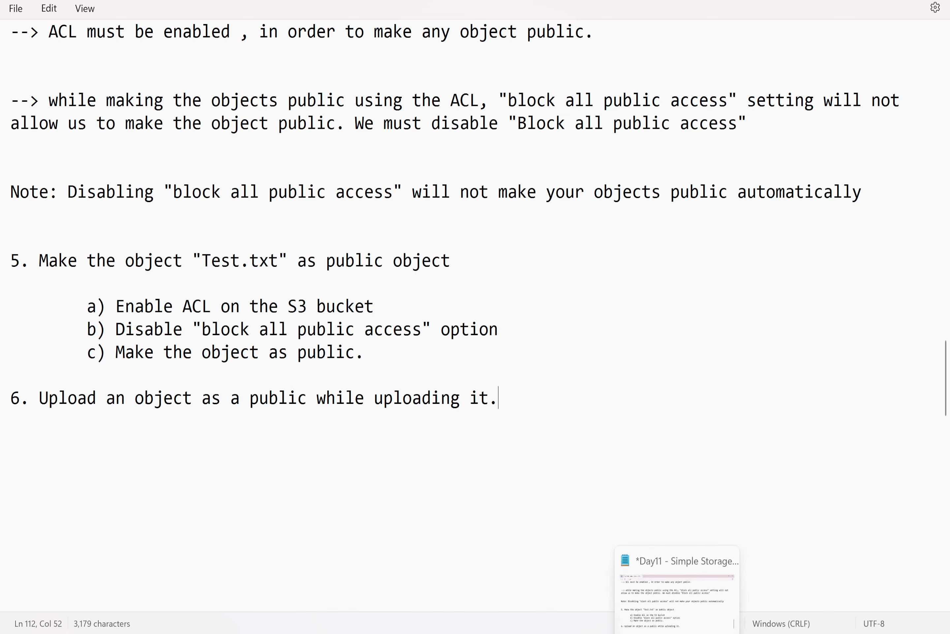
left_click(677, 632)
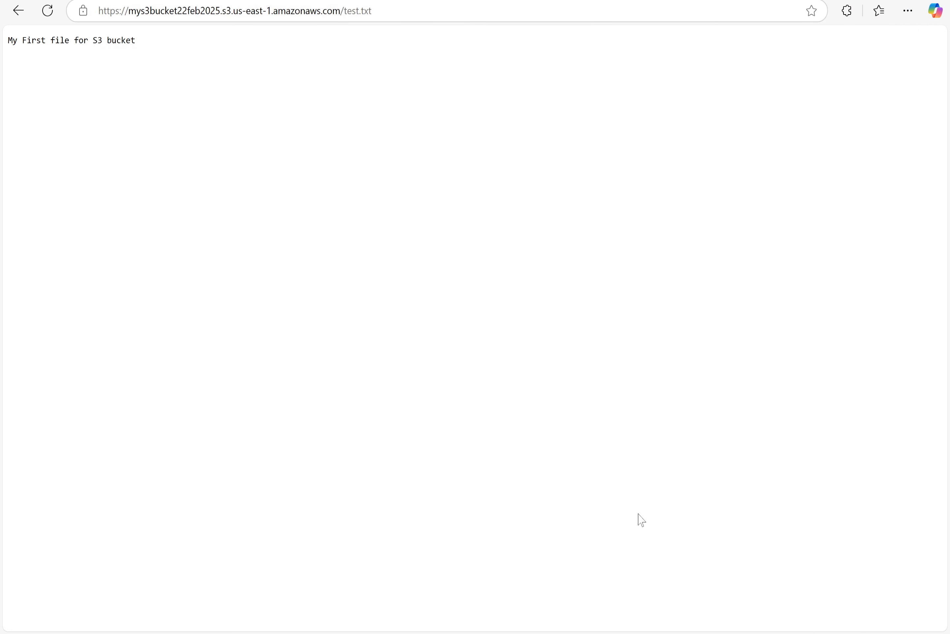
mouse_move(677, 632)
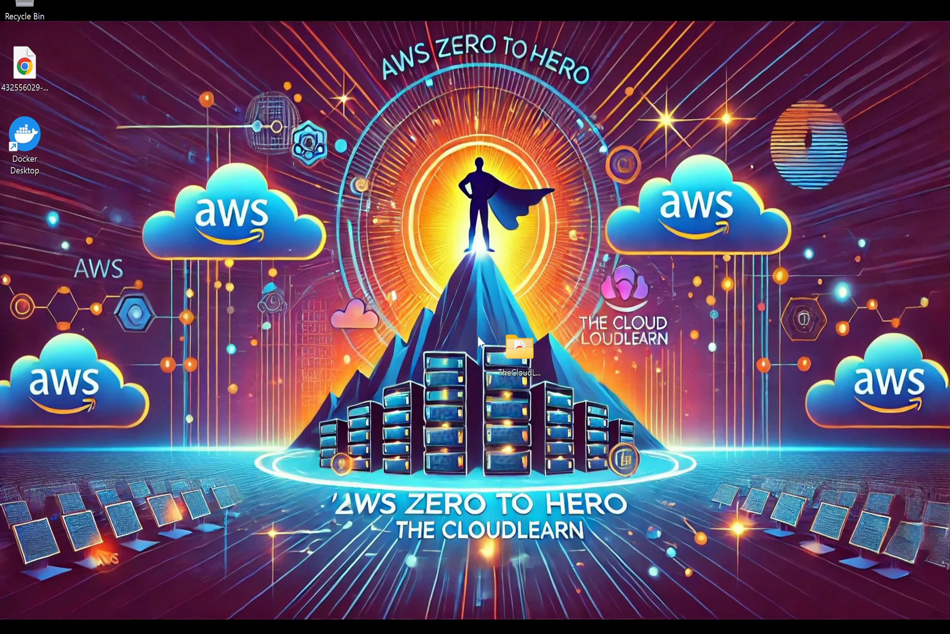
right_click(449, 242)
left_click(43, 66)
left_click(25, 69)
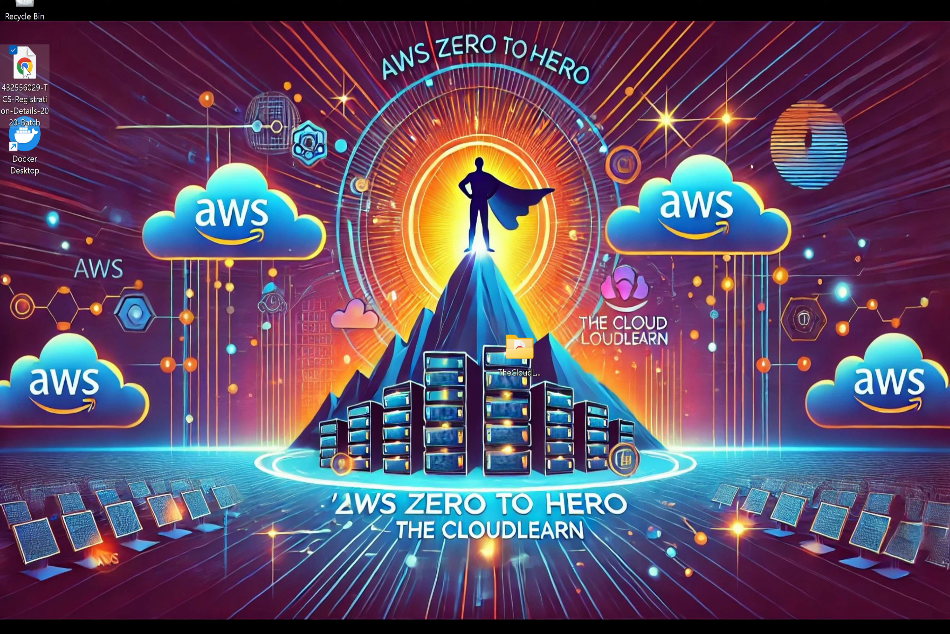
key("Delete")
Create a new text document on the desktop named test2 and open it
right_click(419, 279)
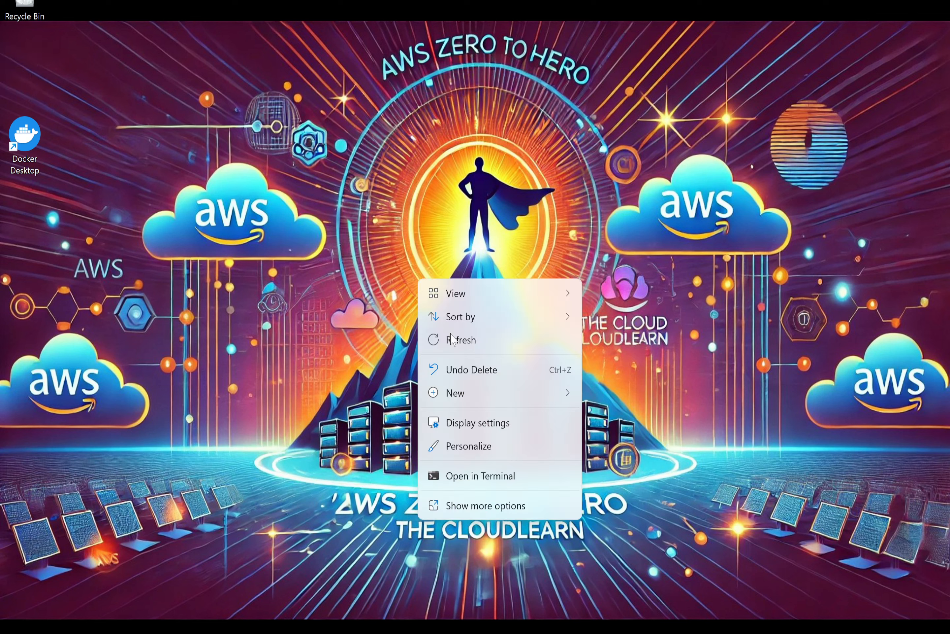
mouse_move(566, 393)
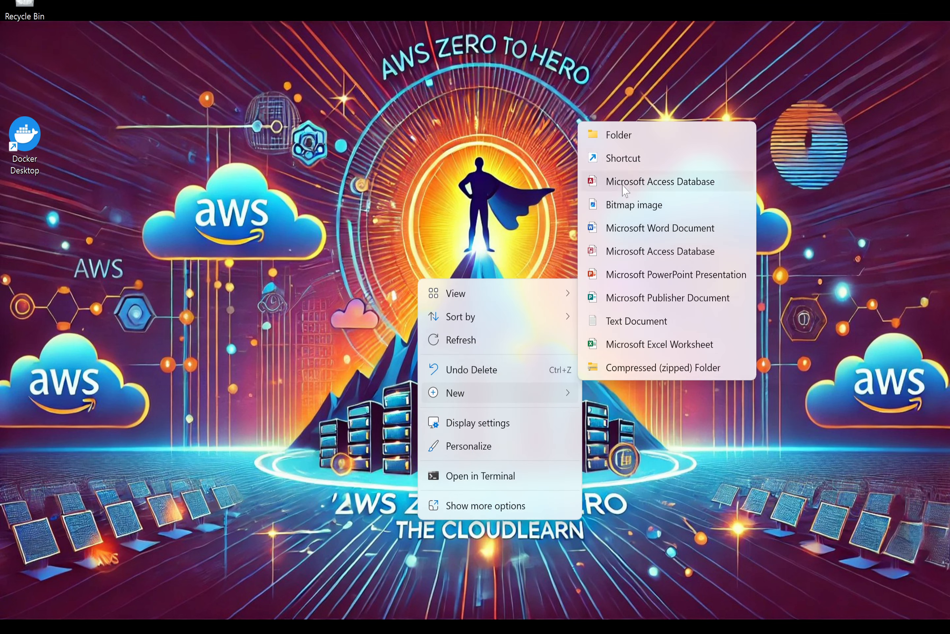
left_click(628, 320)
type("test2")
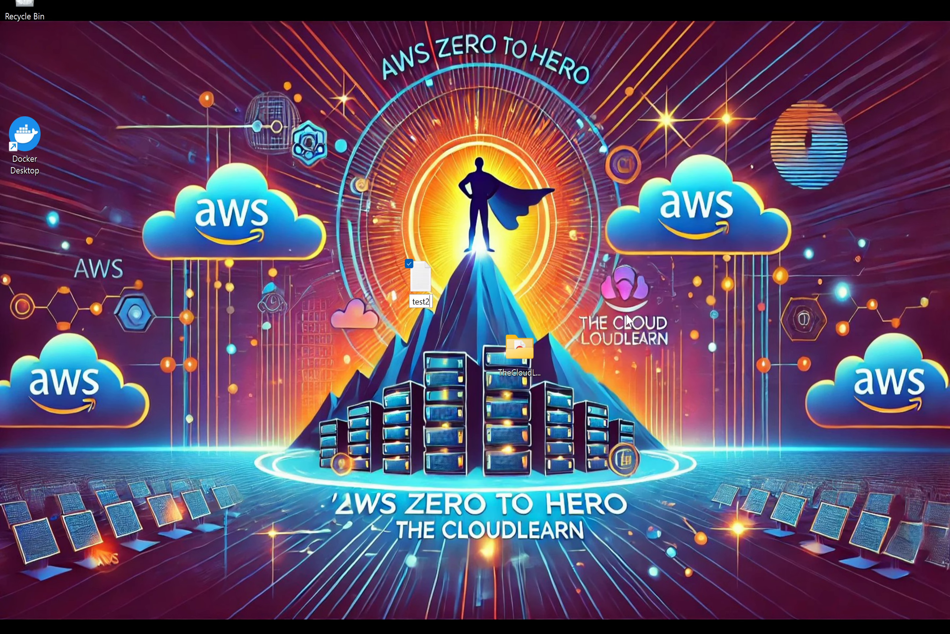
key("Return")
key("Return")
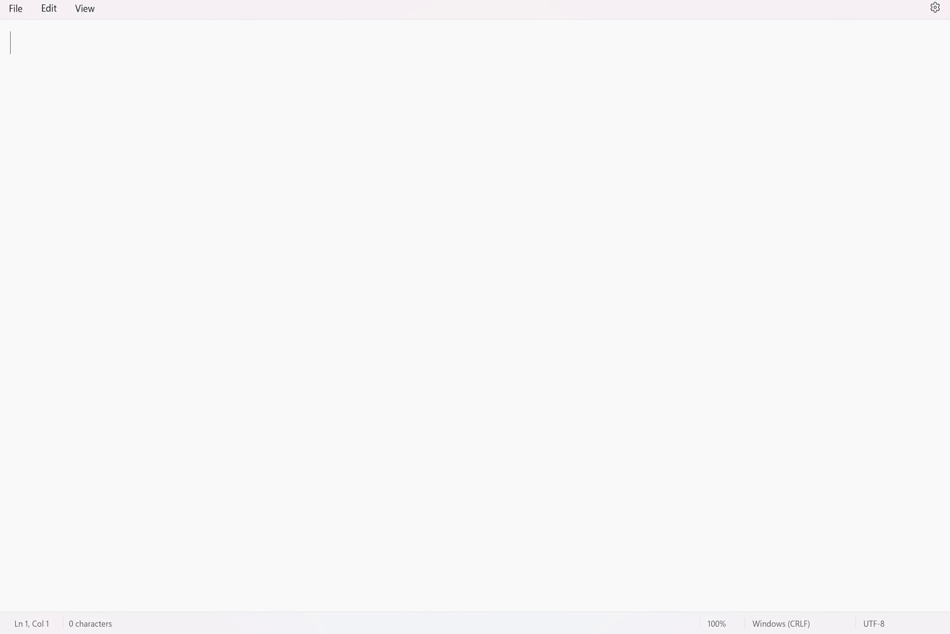
Write "This is Public Object" as the content of test2
type("Publ")
key("BackSpace")
key("BackSpace")
key("BackSpace")
key("BackSpace")
type("This is Public ")
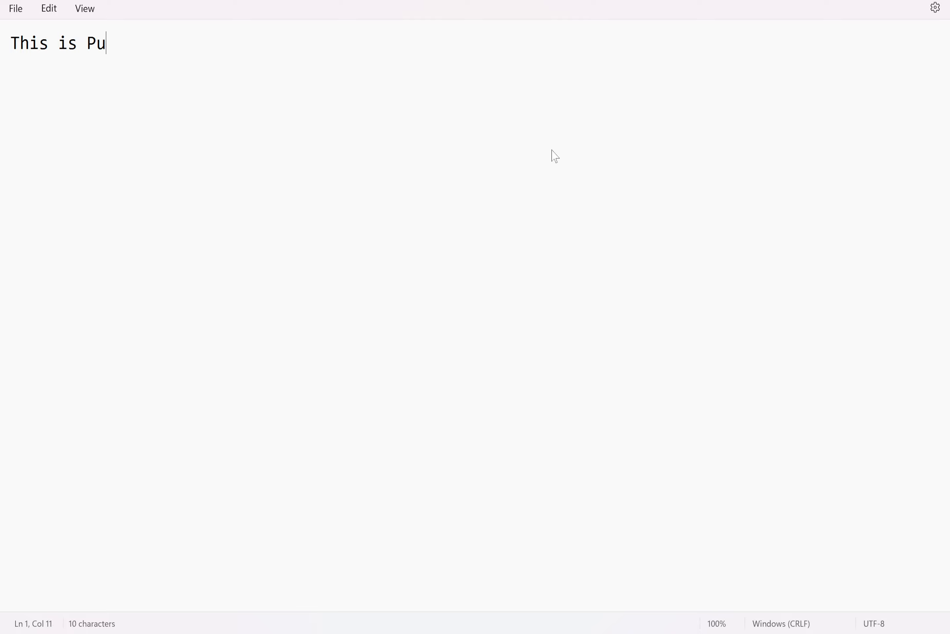
type("Object")
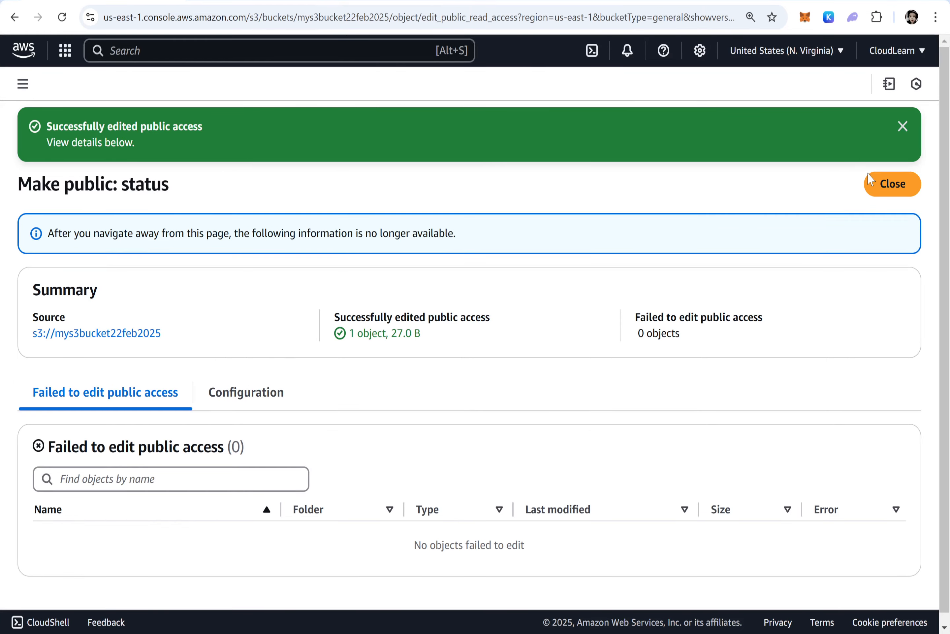
Start an upload to the mys3bucket22feb2025 bucket and add the test2 file from the desktop
left_click(886, 183)
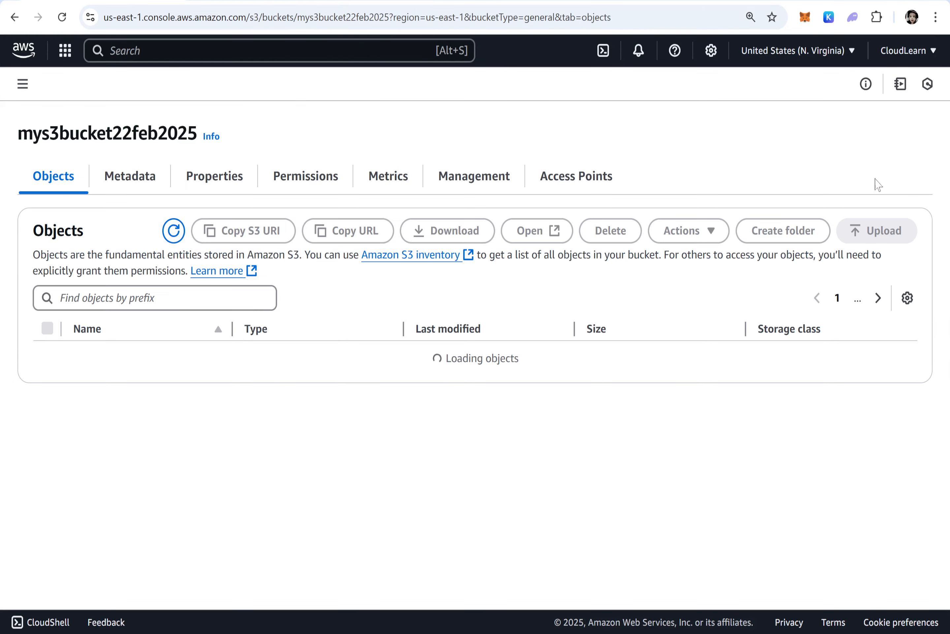
left_click(130, 87)
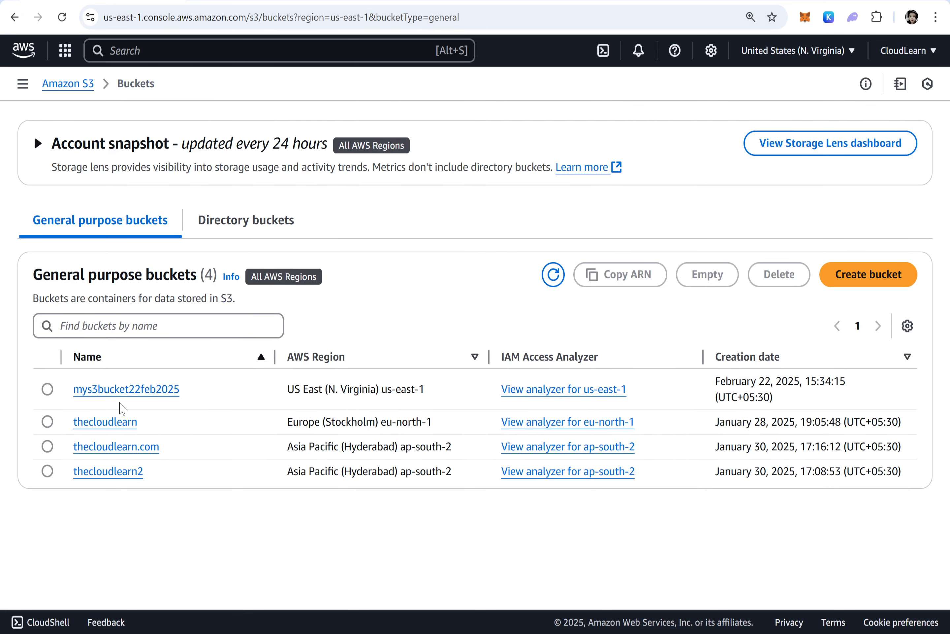
left_click(122, 389)
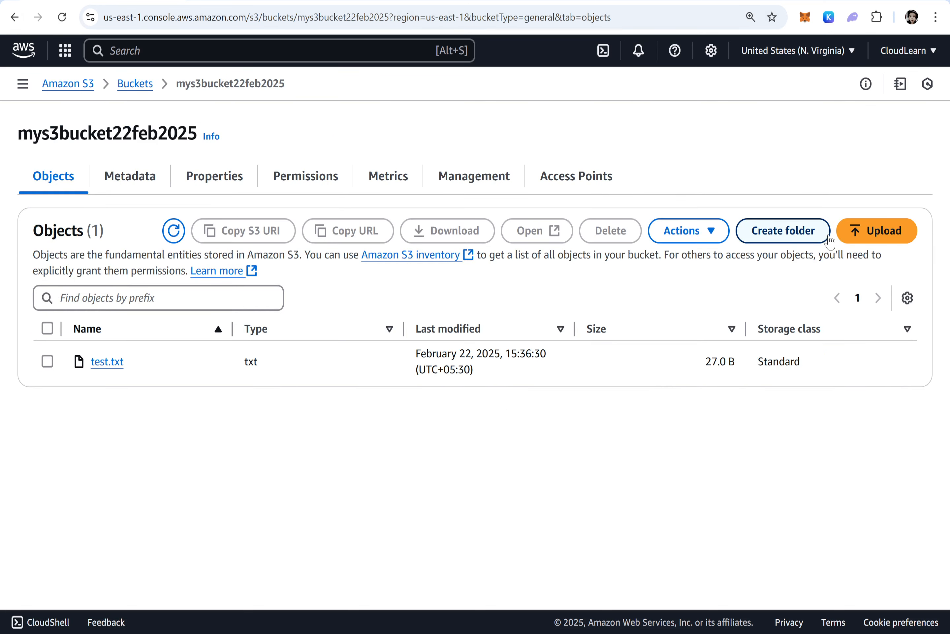
left_click(877, 241)
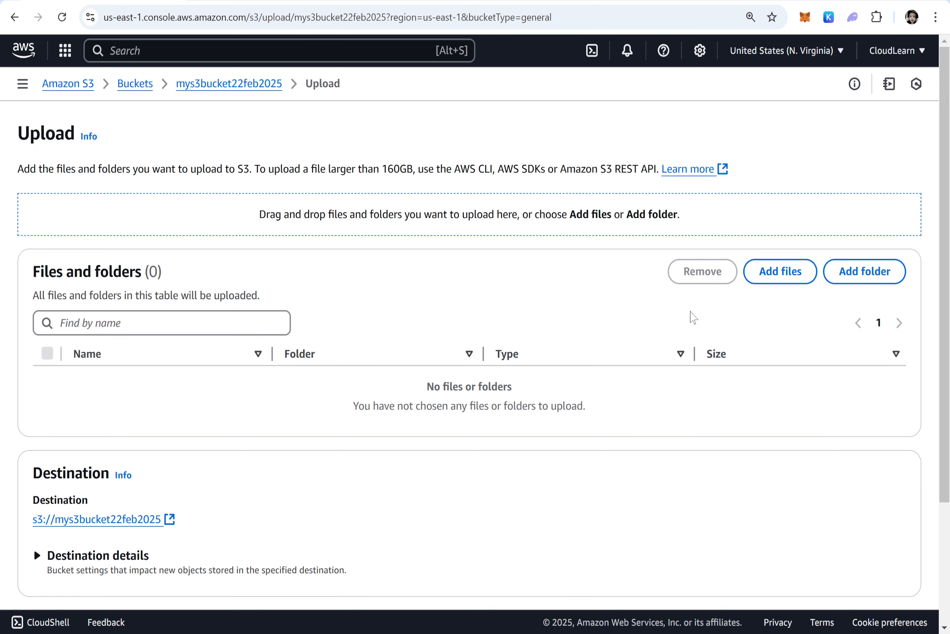
left_click(771, 272)
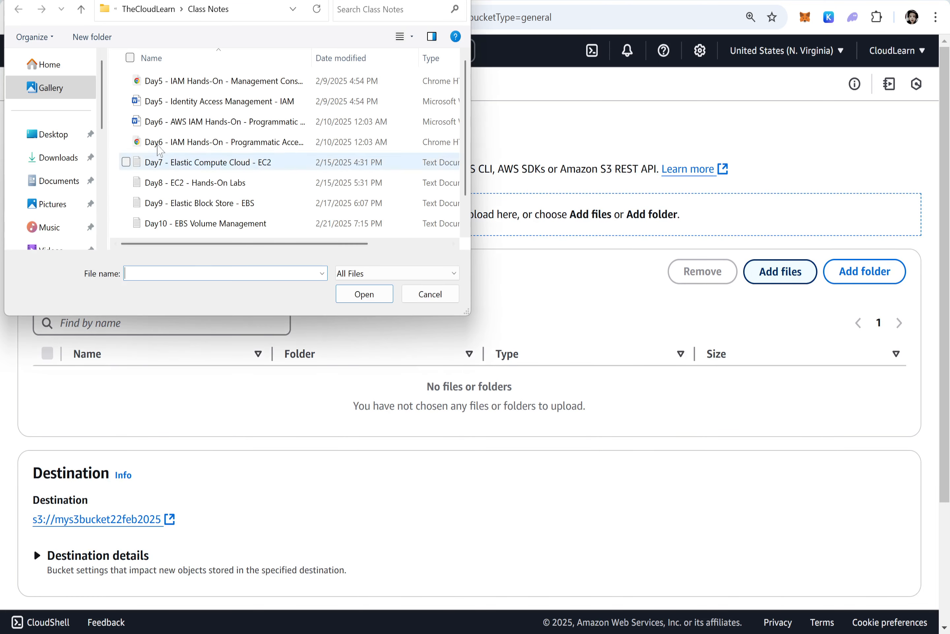
left_click(49, 134)
double_click(162, 129)
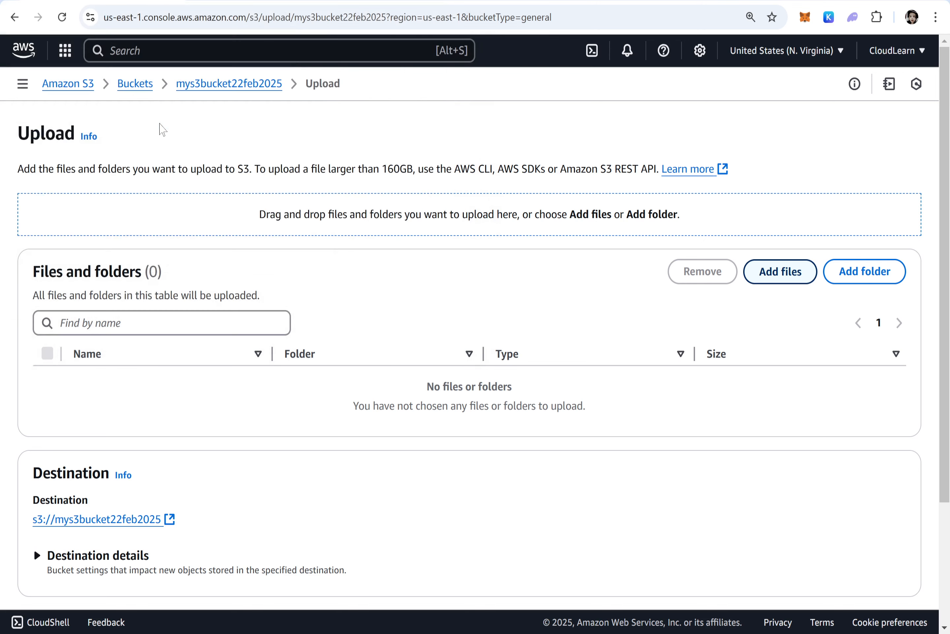
Set the upload's predefined ACL to Grant public-read access, acknowledge the risk, and upload test2.txt
scroll(369, 345, "down", 3)
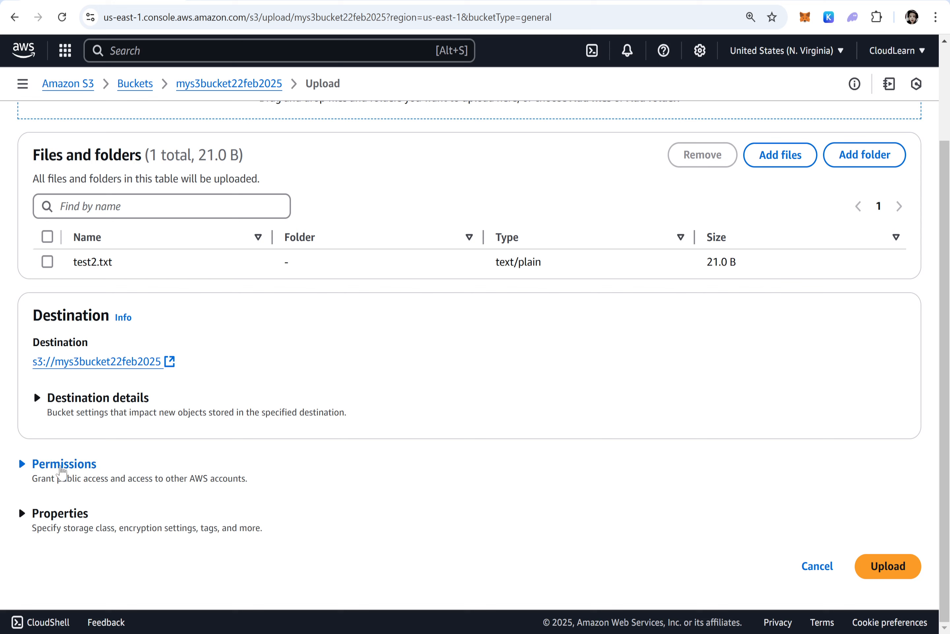
left_click(61, 466)
scroll(196, 382, "down", 5)
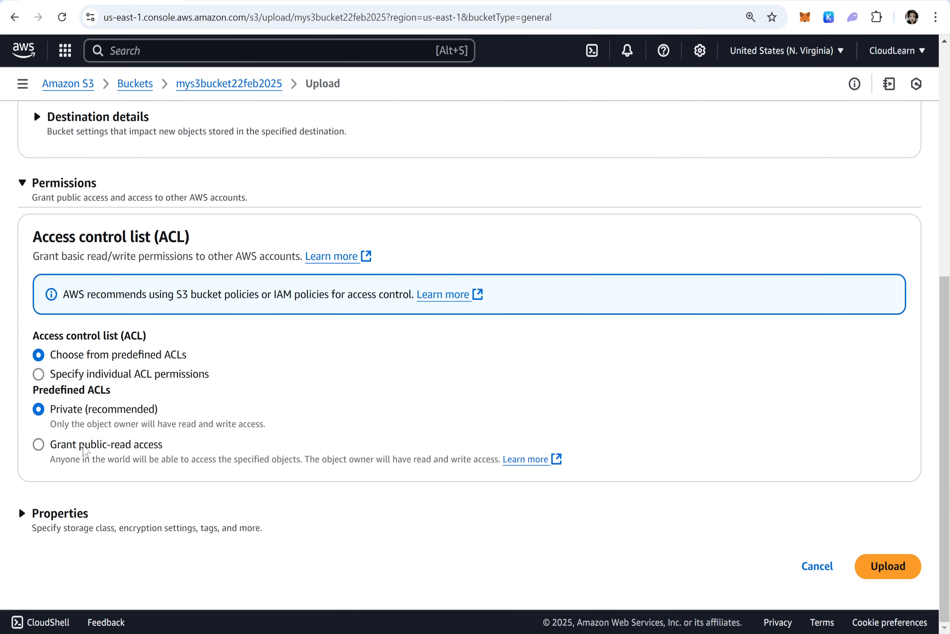
left_click(41, 446)
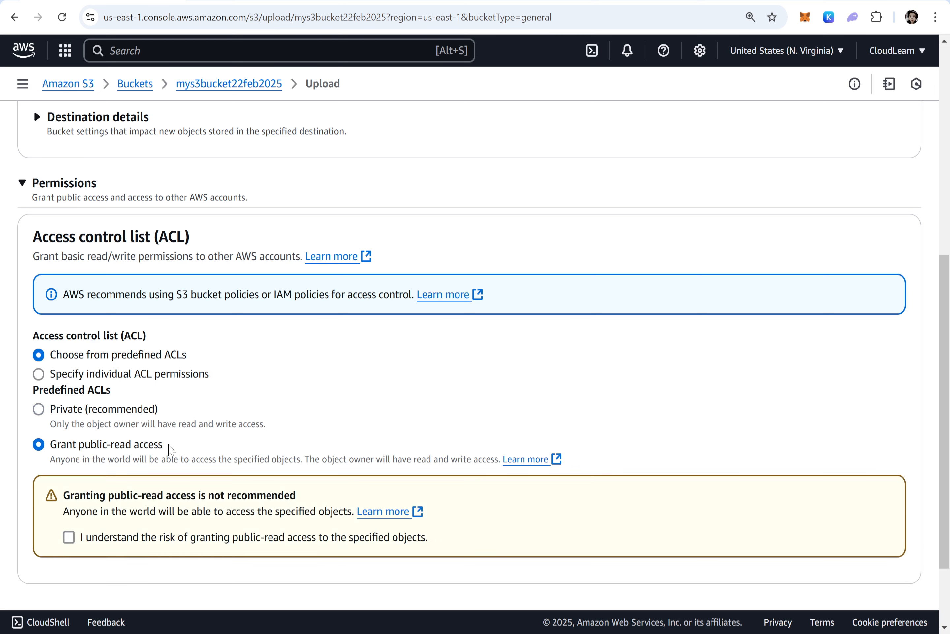
left_click_drag(168, 448, 48, 453)
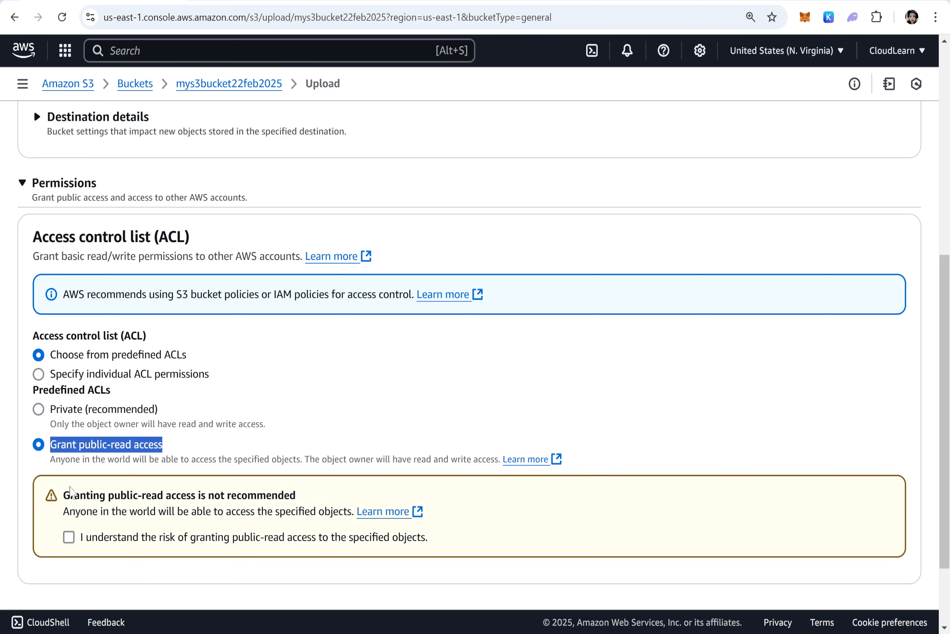
left_click(69, 537)
scroll(325, 314, "down", 3)
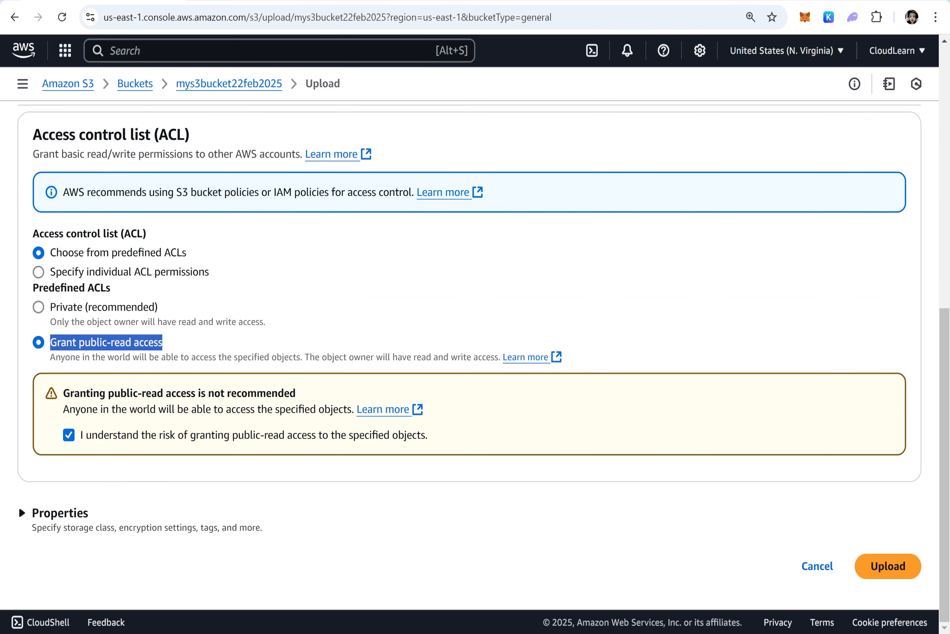
left_click(889, 565)
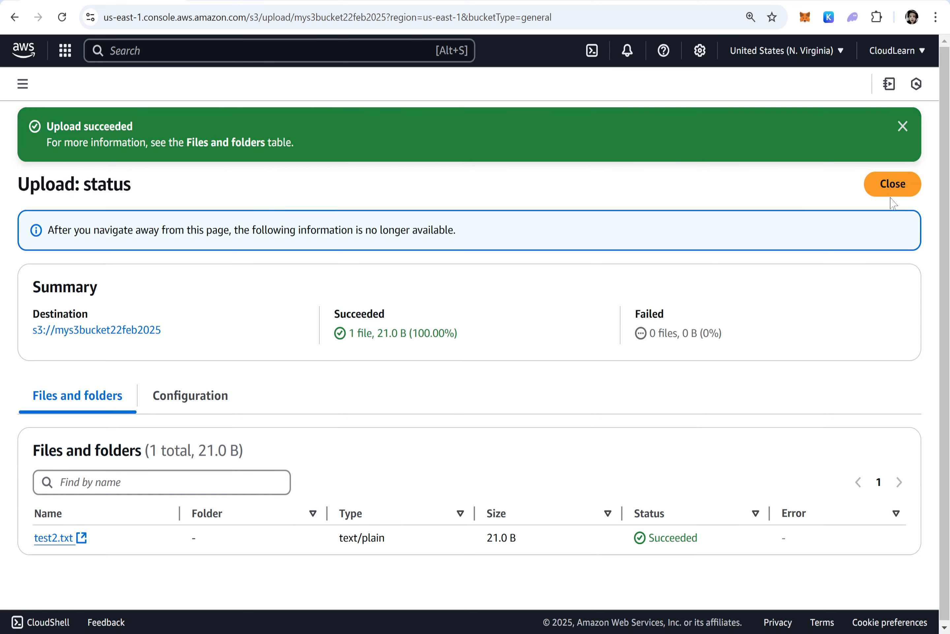
Copy test2.txt's object URL and open it in a new browser tab to check public access
left_click(892, 185)
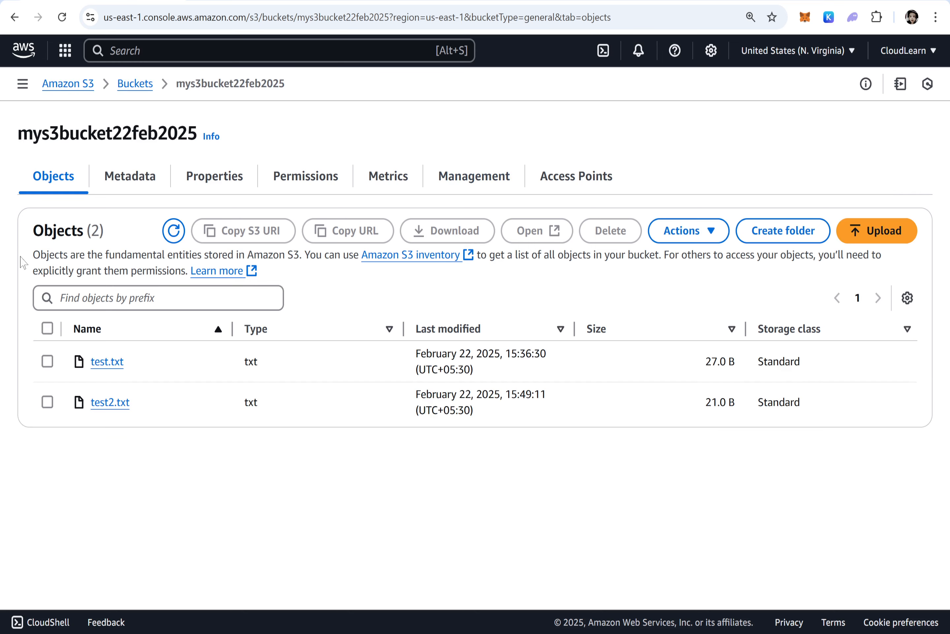
left_click(105, 404)
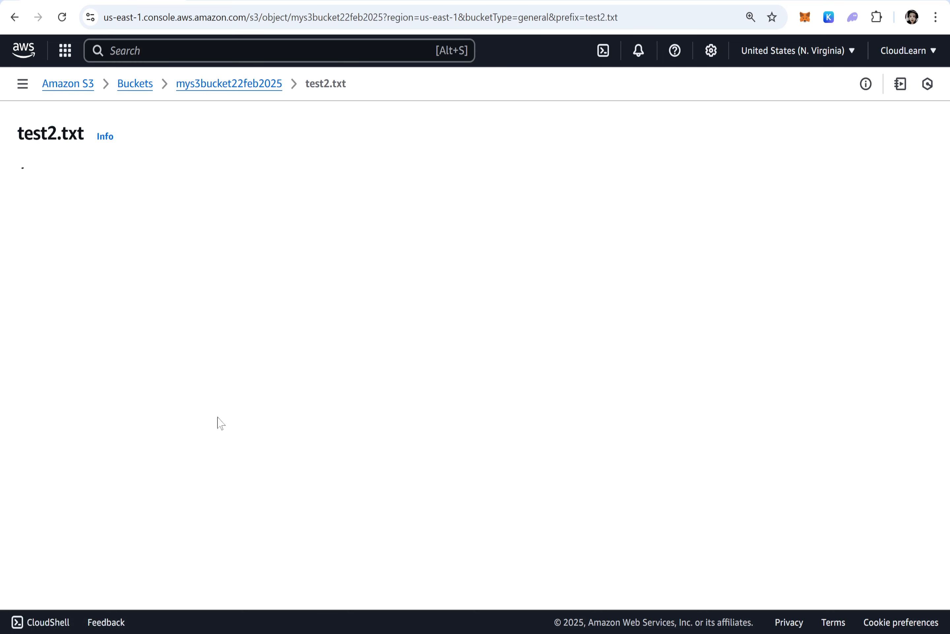
left_click(494, 431)
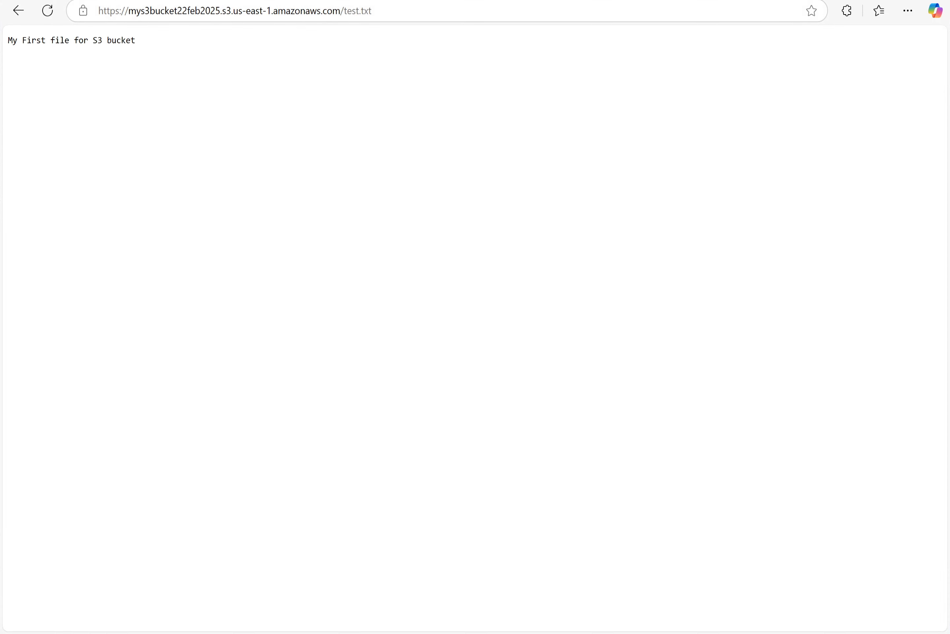
key("ctrl+t")
key("ctrl+v")
key("Return")
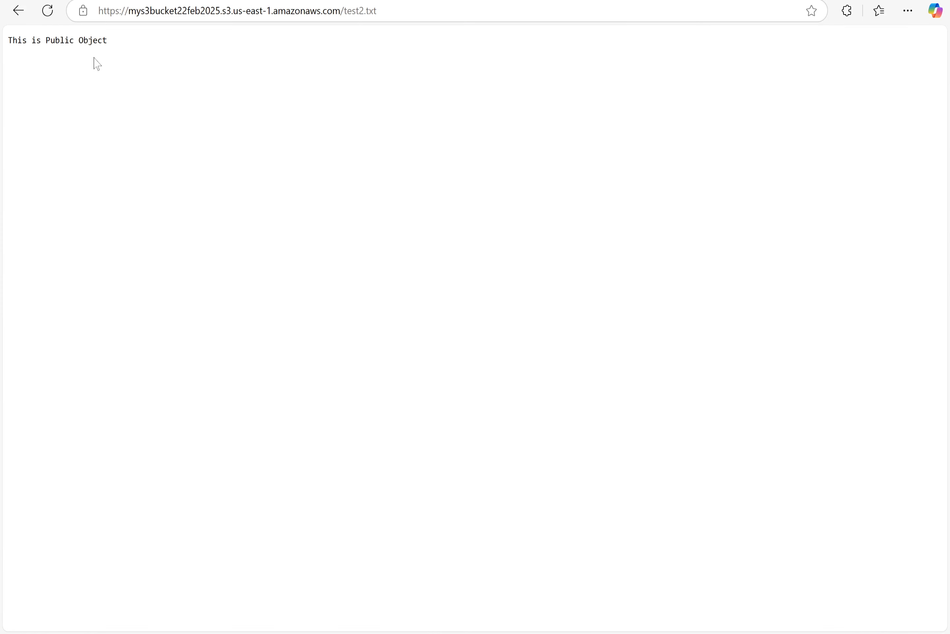
Return to the mys3bucket22feb2025 object list in the S3 console
left_click_drag(109, 42, 15, 48)
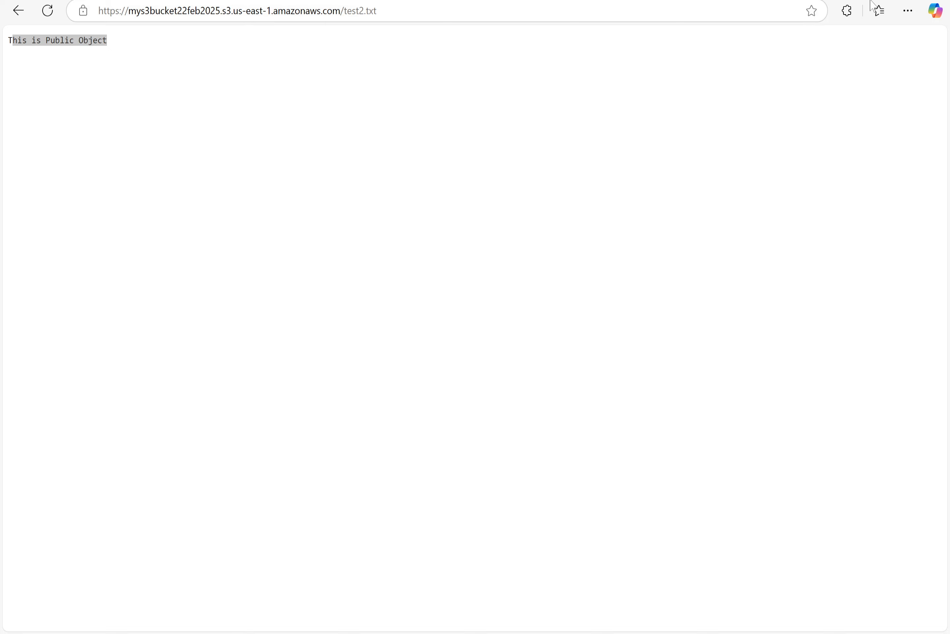
left_click(934, 0)
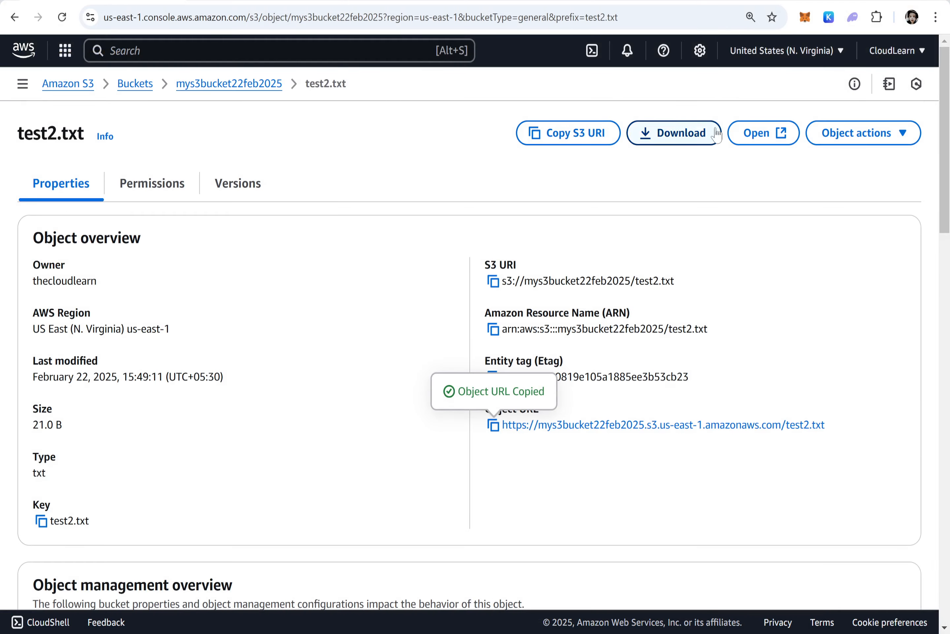
left_click(223, 85)
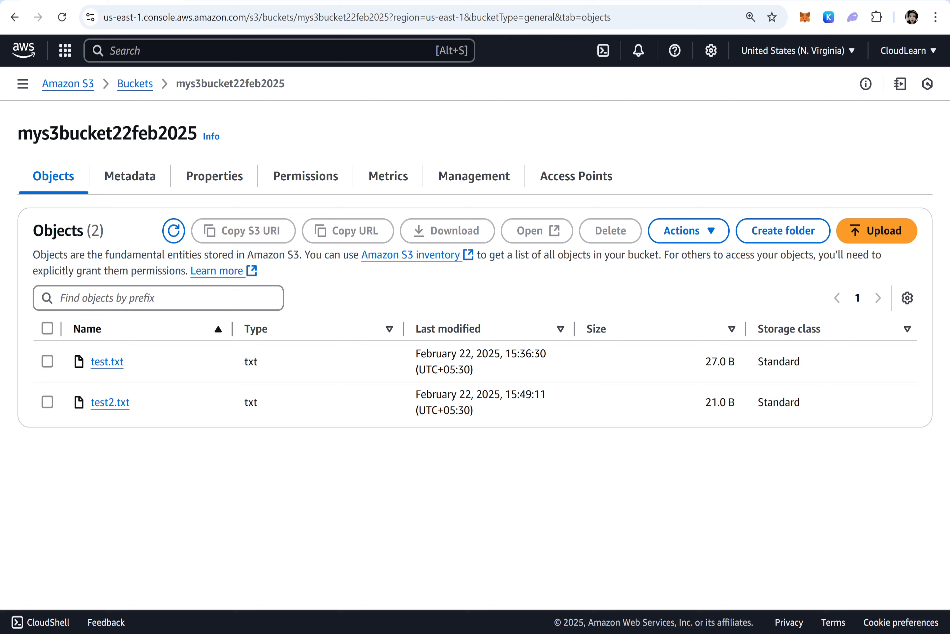
left_click_drag(833, 376, 757, 362)
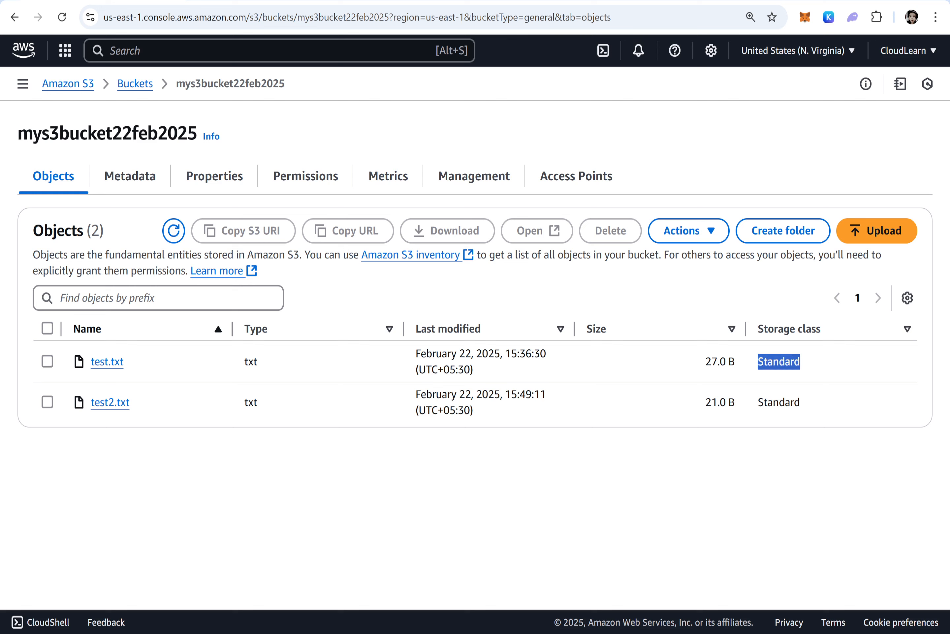